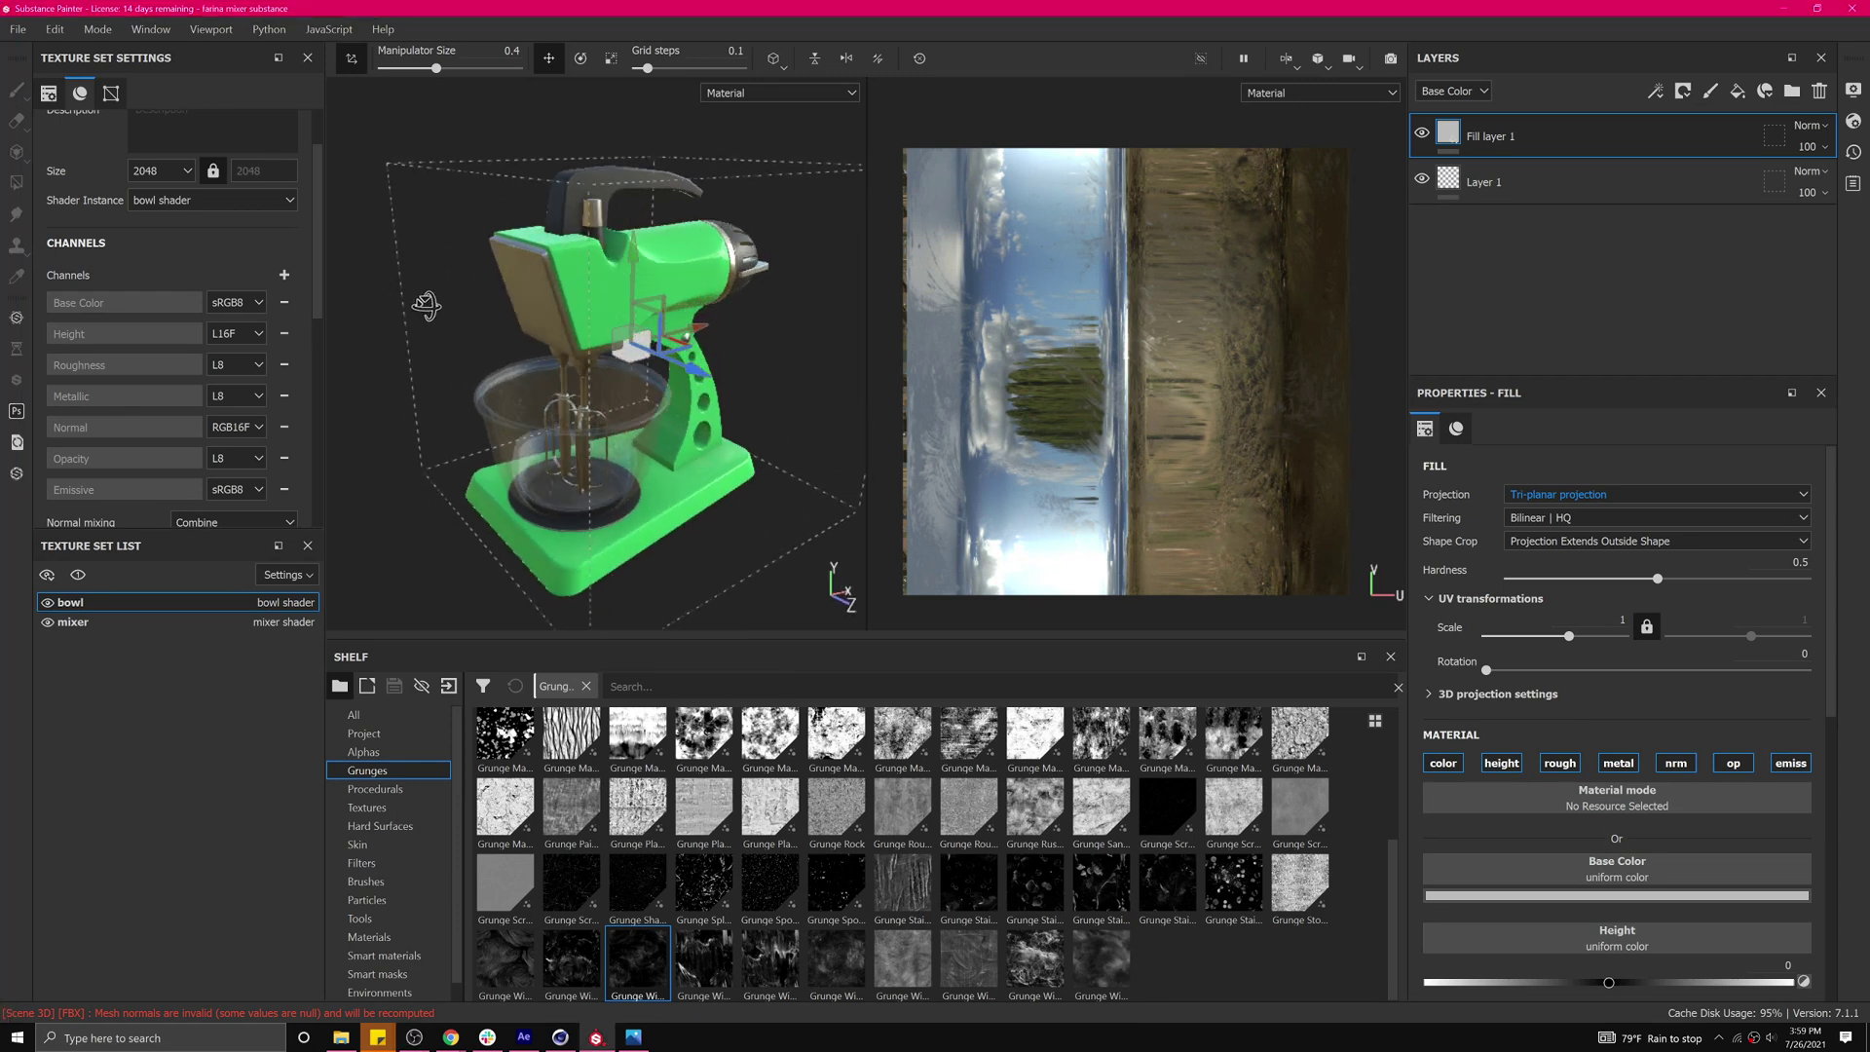
Switch to the mixer texture set and select the Plastic Glossy Pure layer's fill for editing.
scroll(715, 272, "up", 8)
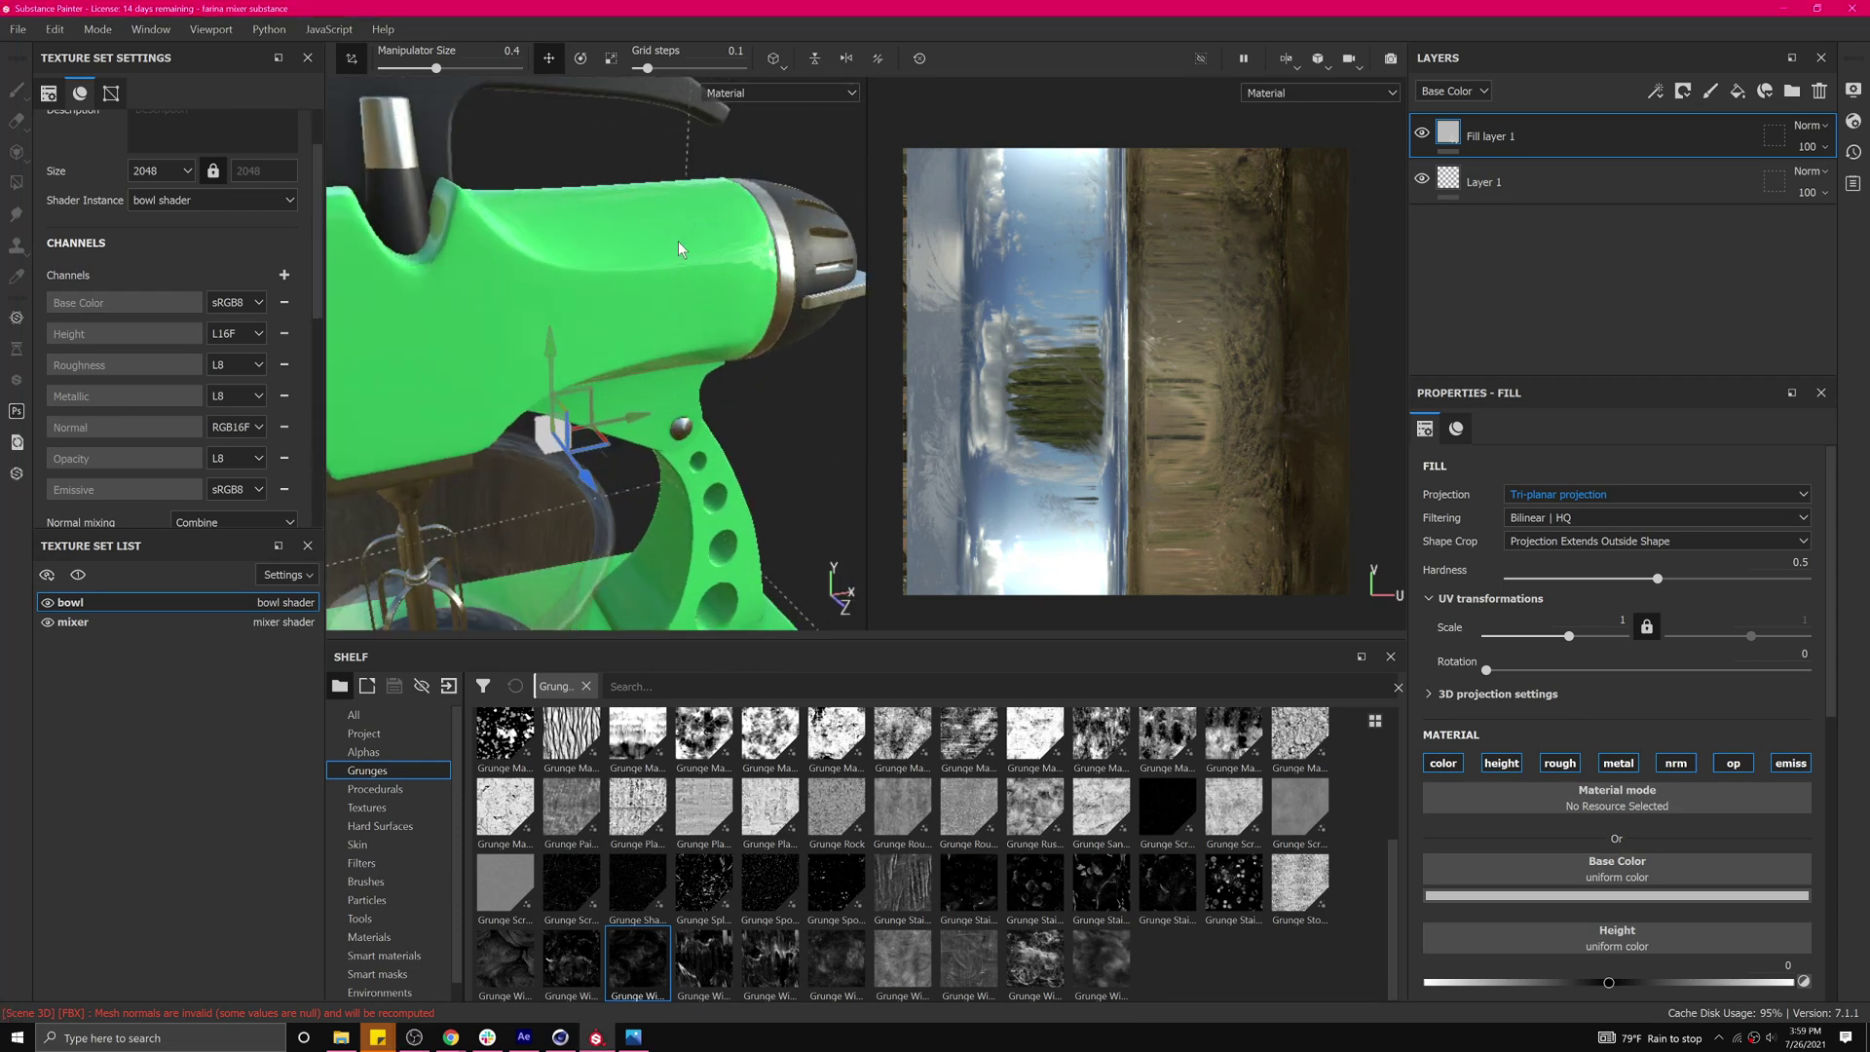
mouse_move(679, 247)
left_mouse_down("alt")
mouse_move(666, 272)
mouse_move(717, 254)
mouse_move(695, 253)
left_mouse_up("alt")
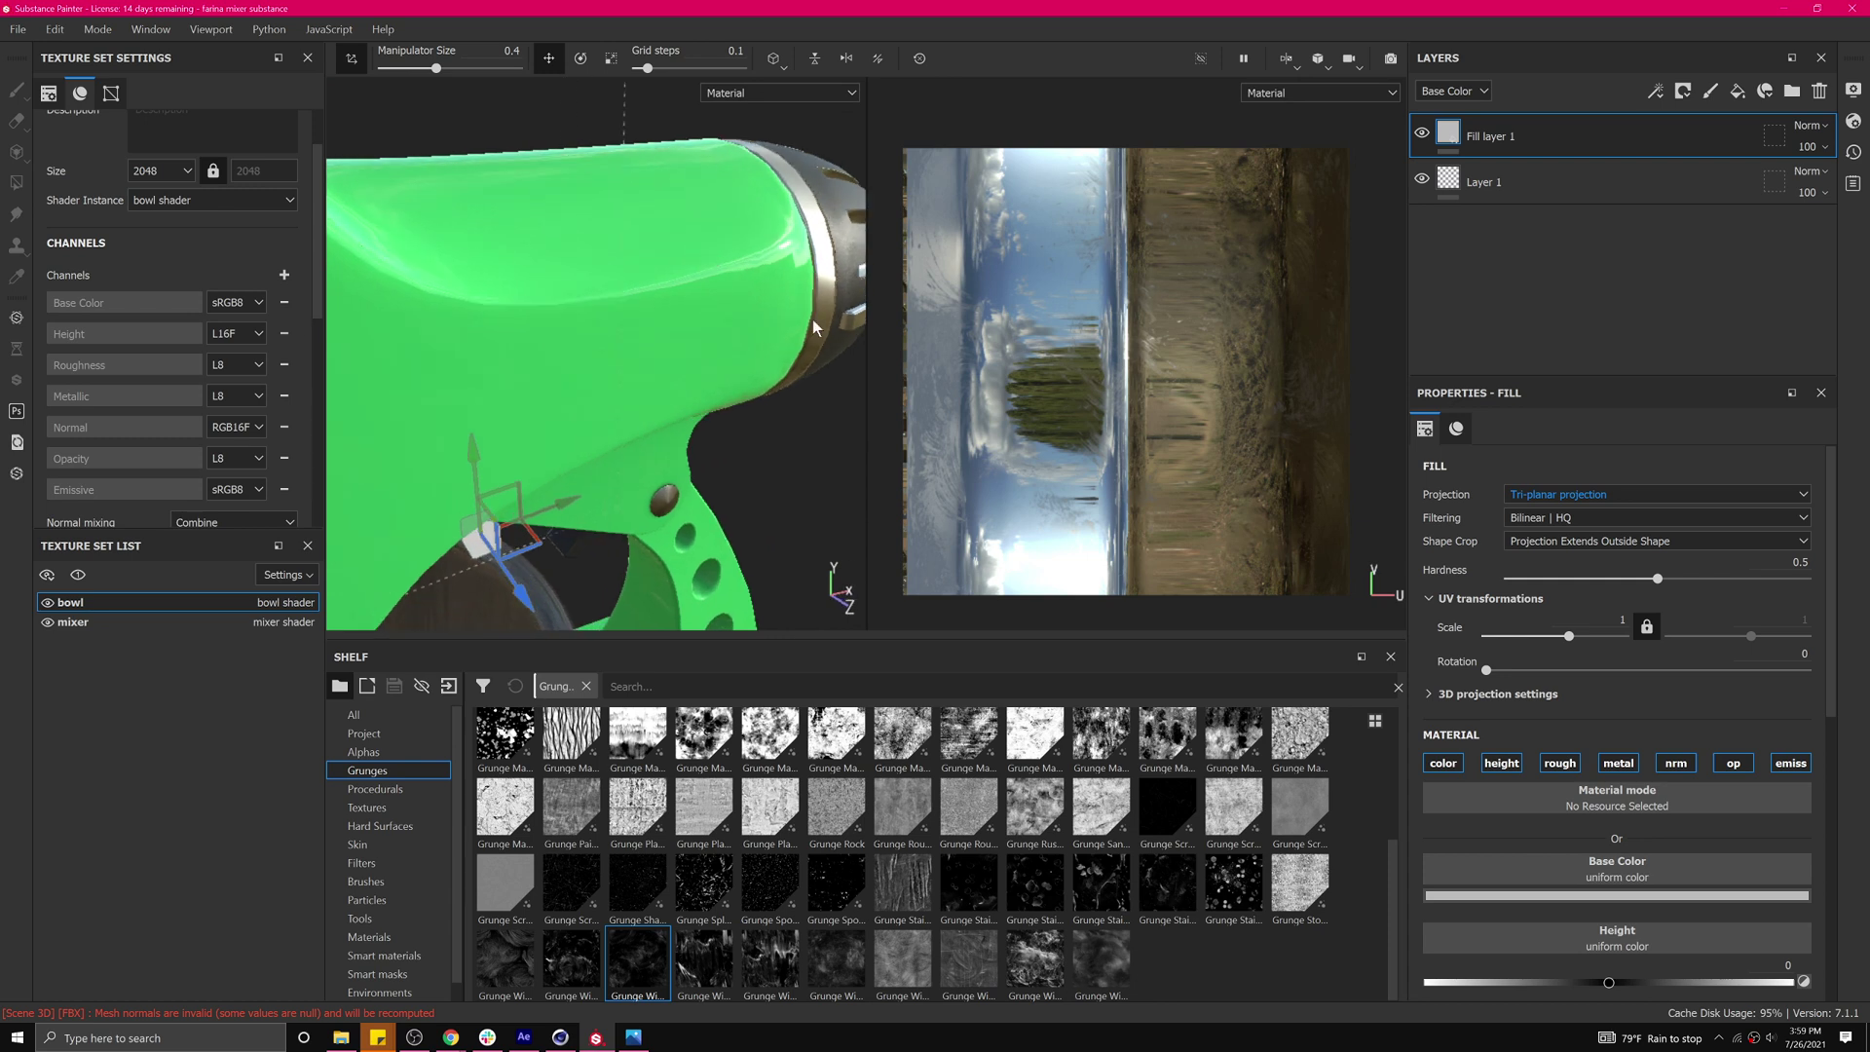
left_click(144, 615)
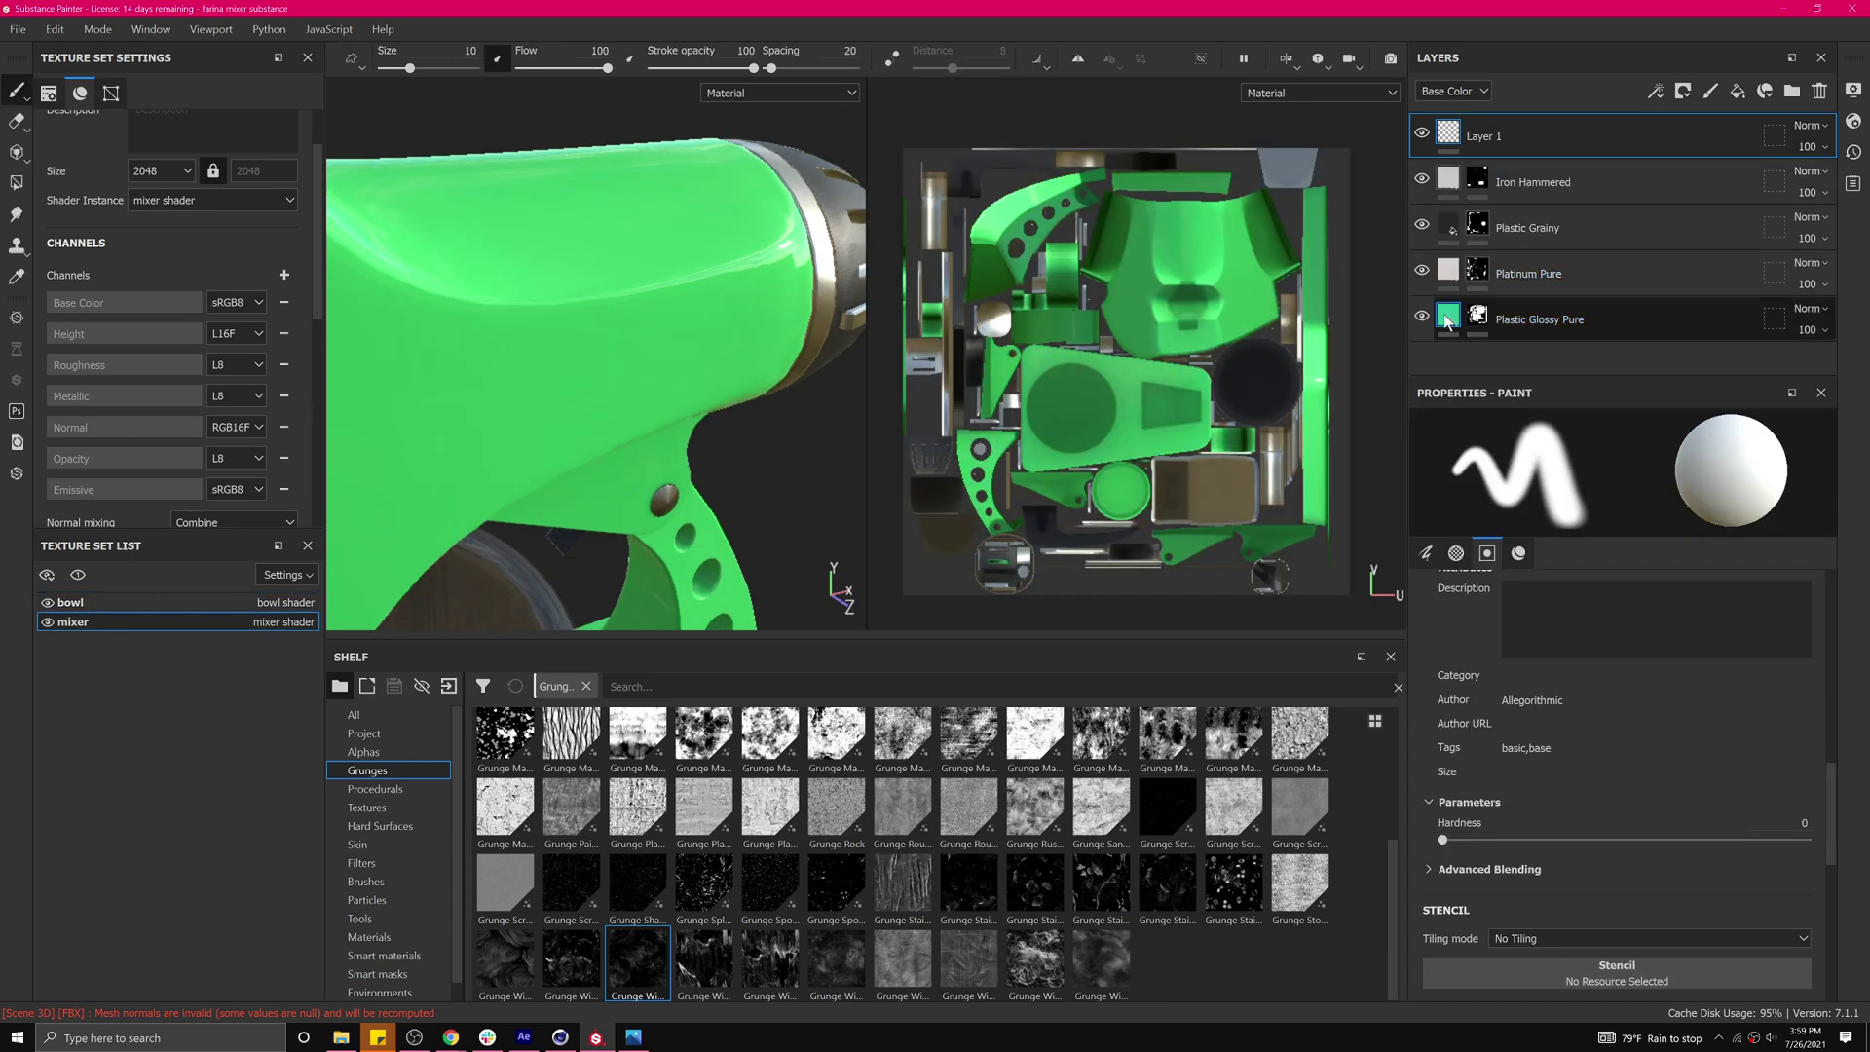
left_click(1447, 323)
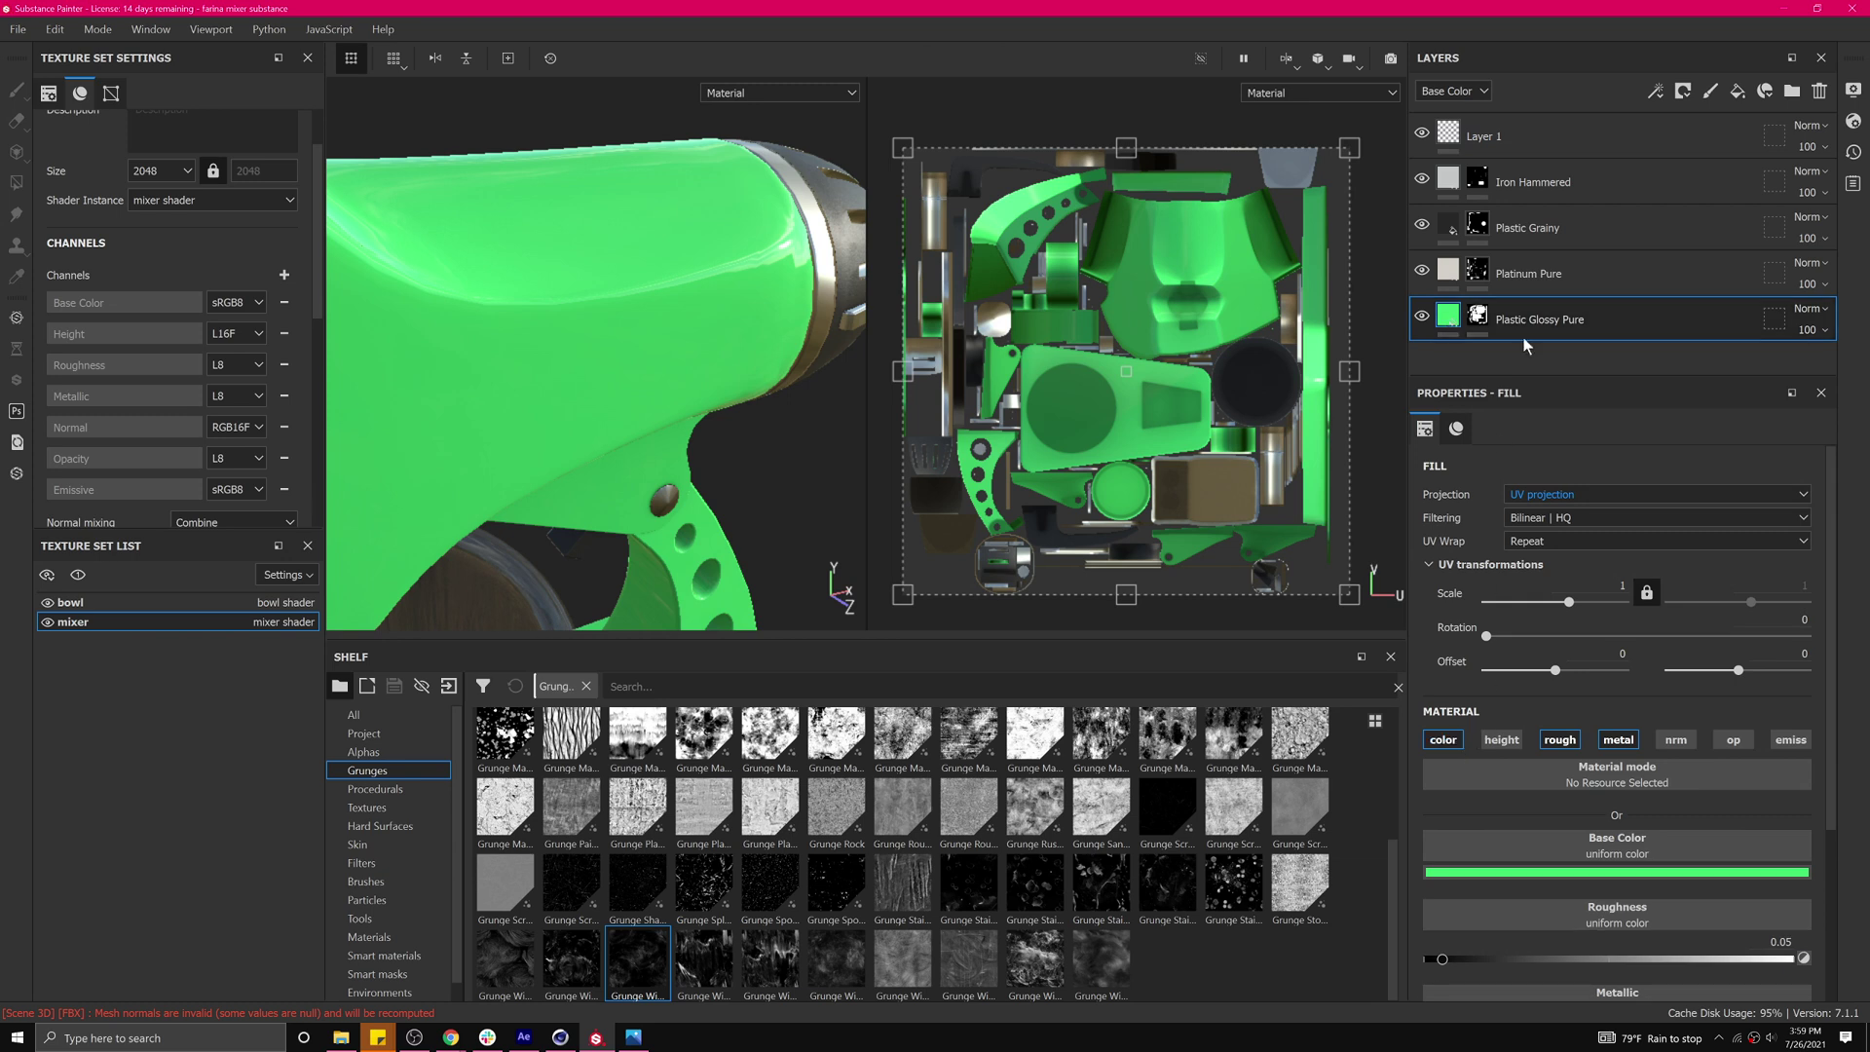
left_click(1473, 324)
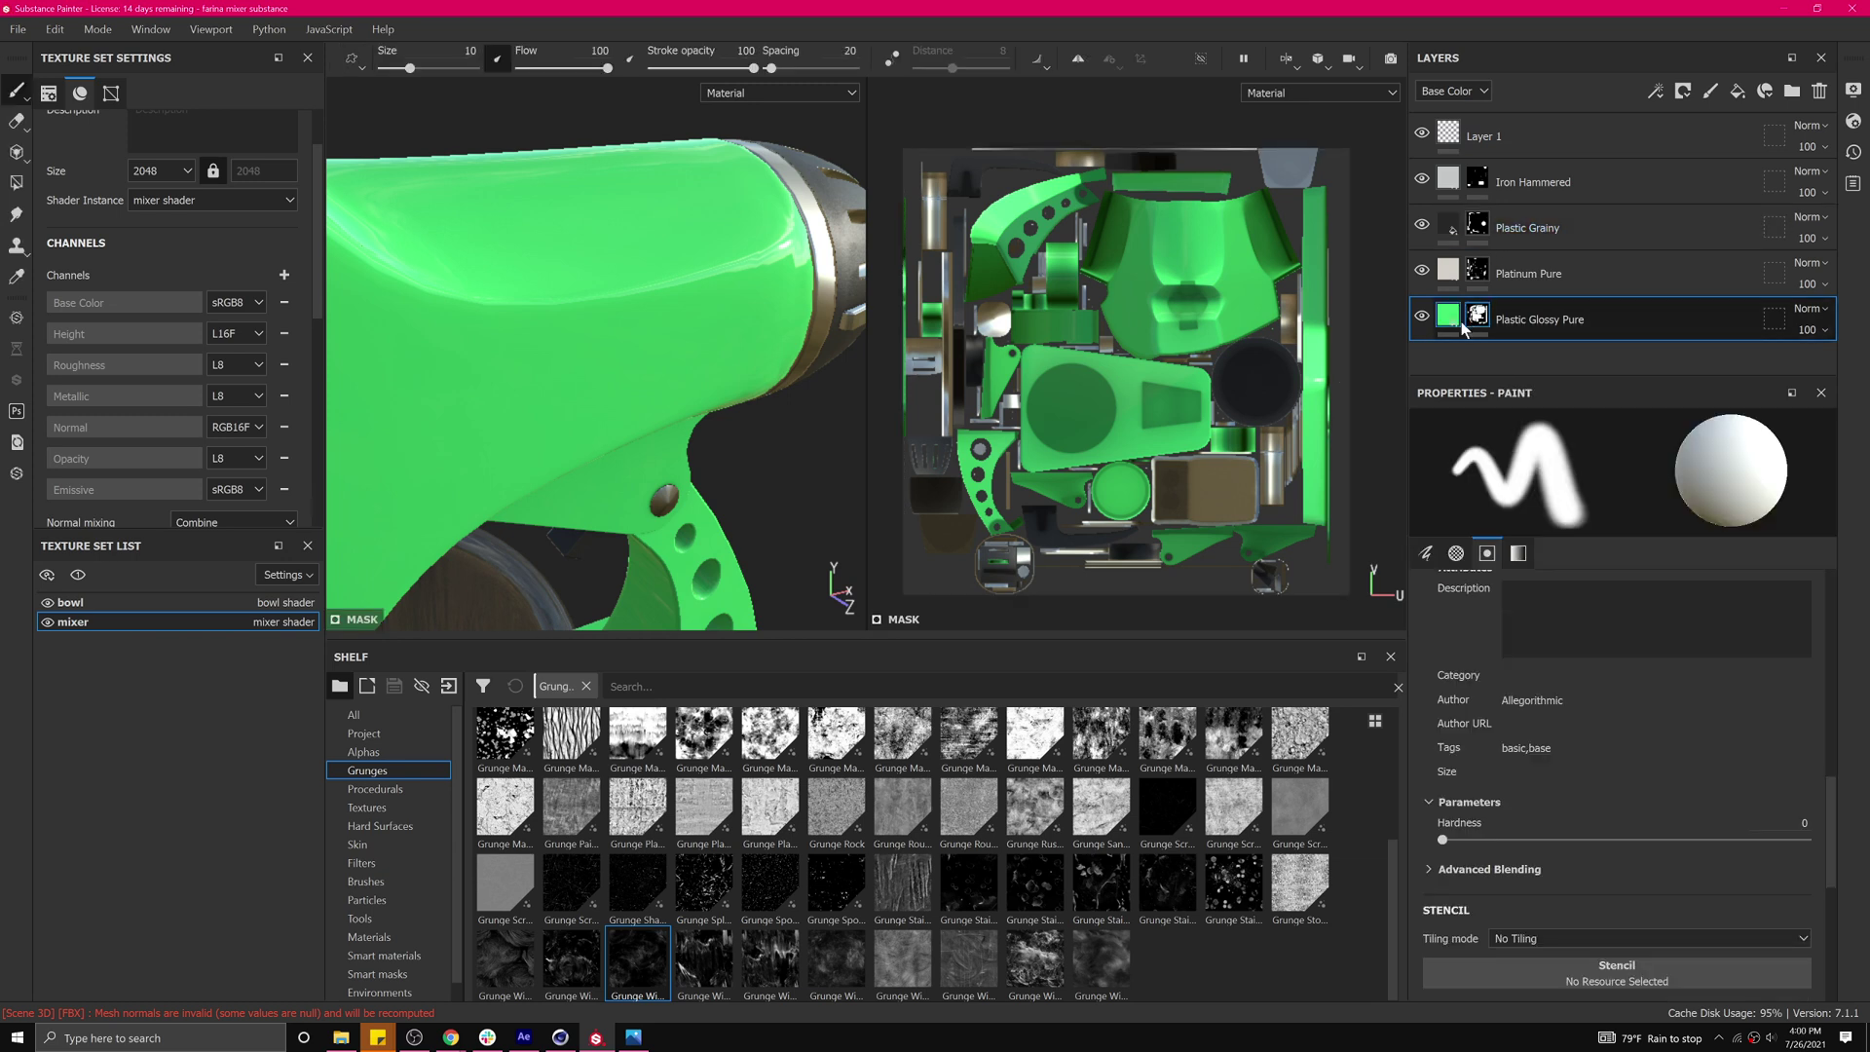
left_click(1459, 318)
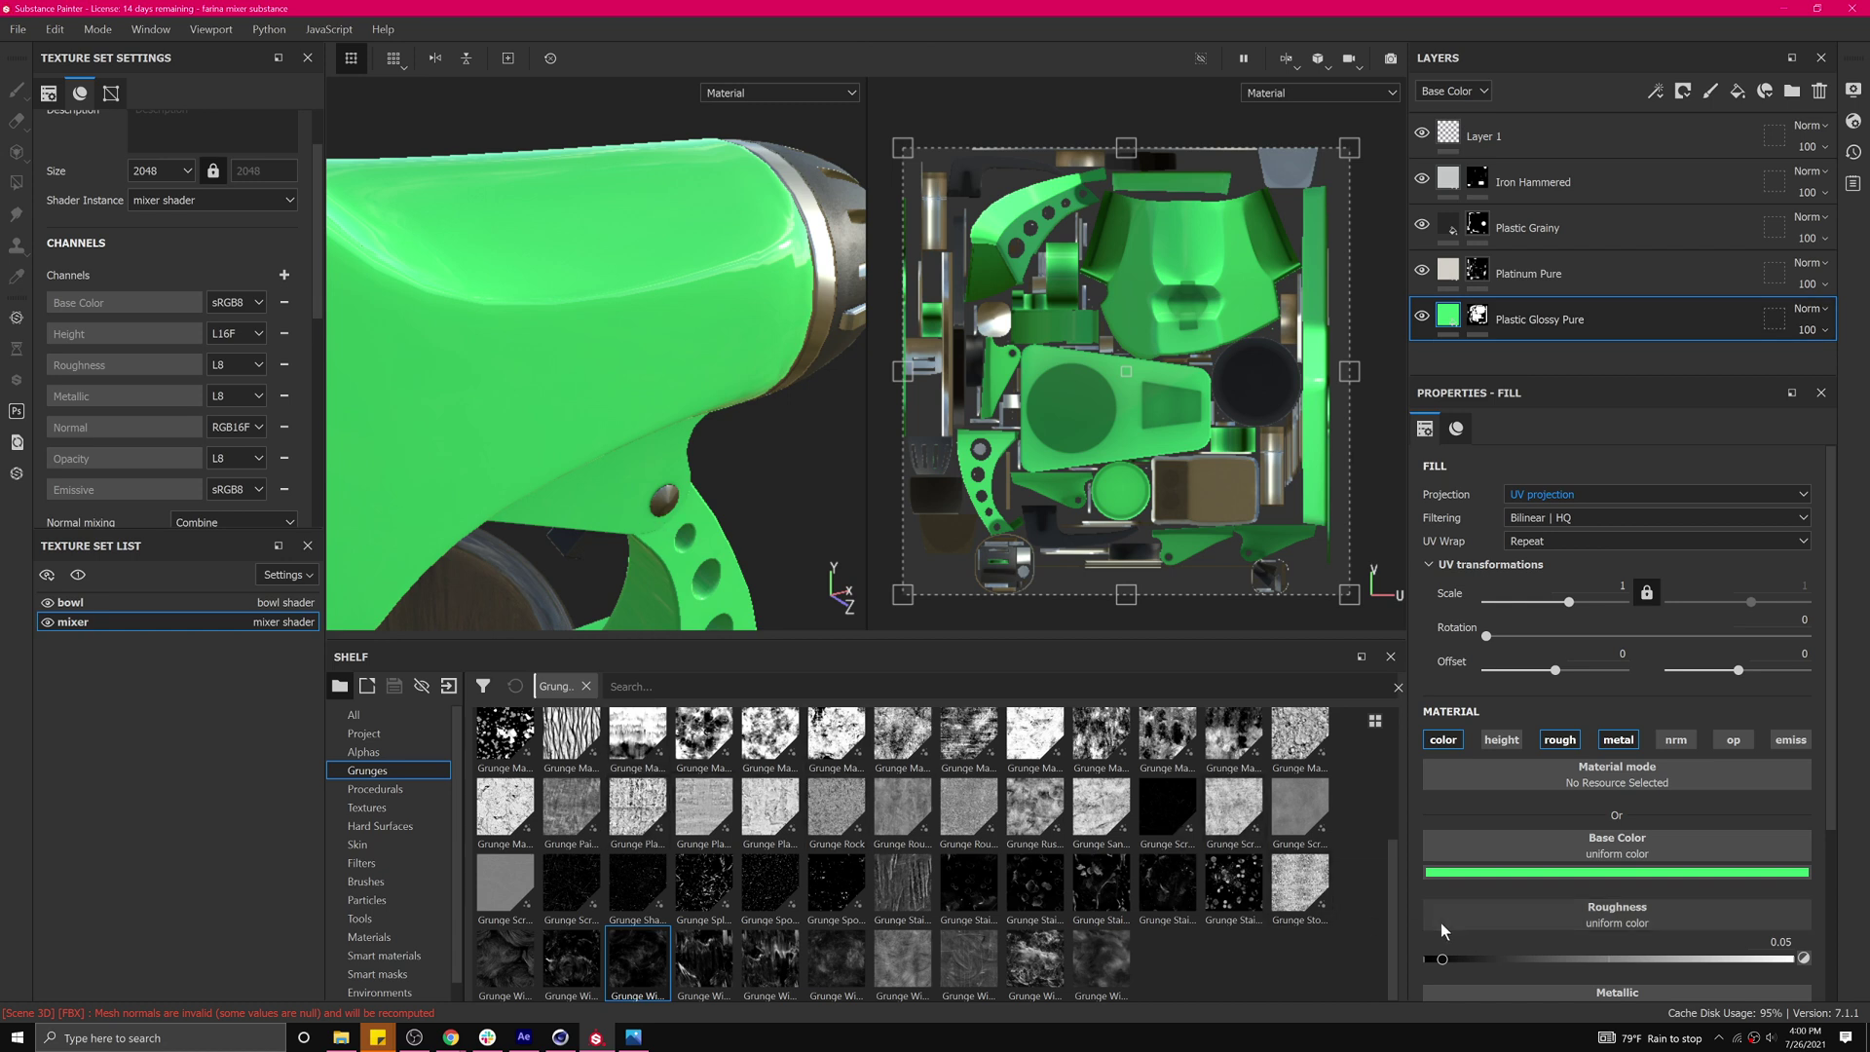
Preview the grunge maps and apply Grunge Stains Small Hollow to the Plastic Glossy Pure roughness, checking the reflections on the mixer's green body.
scroll(1462, 886, "down", 2)
scroll(1461, 885, "down", 1)
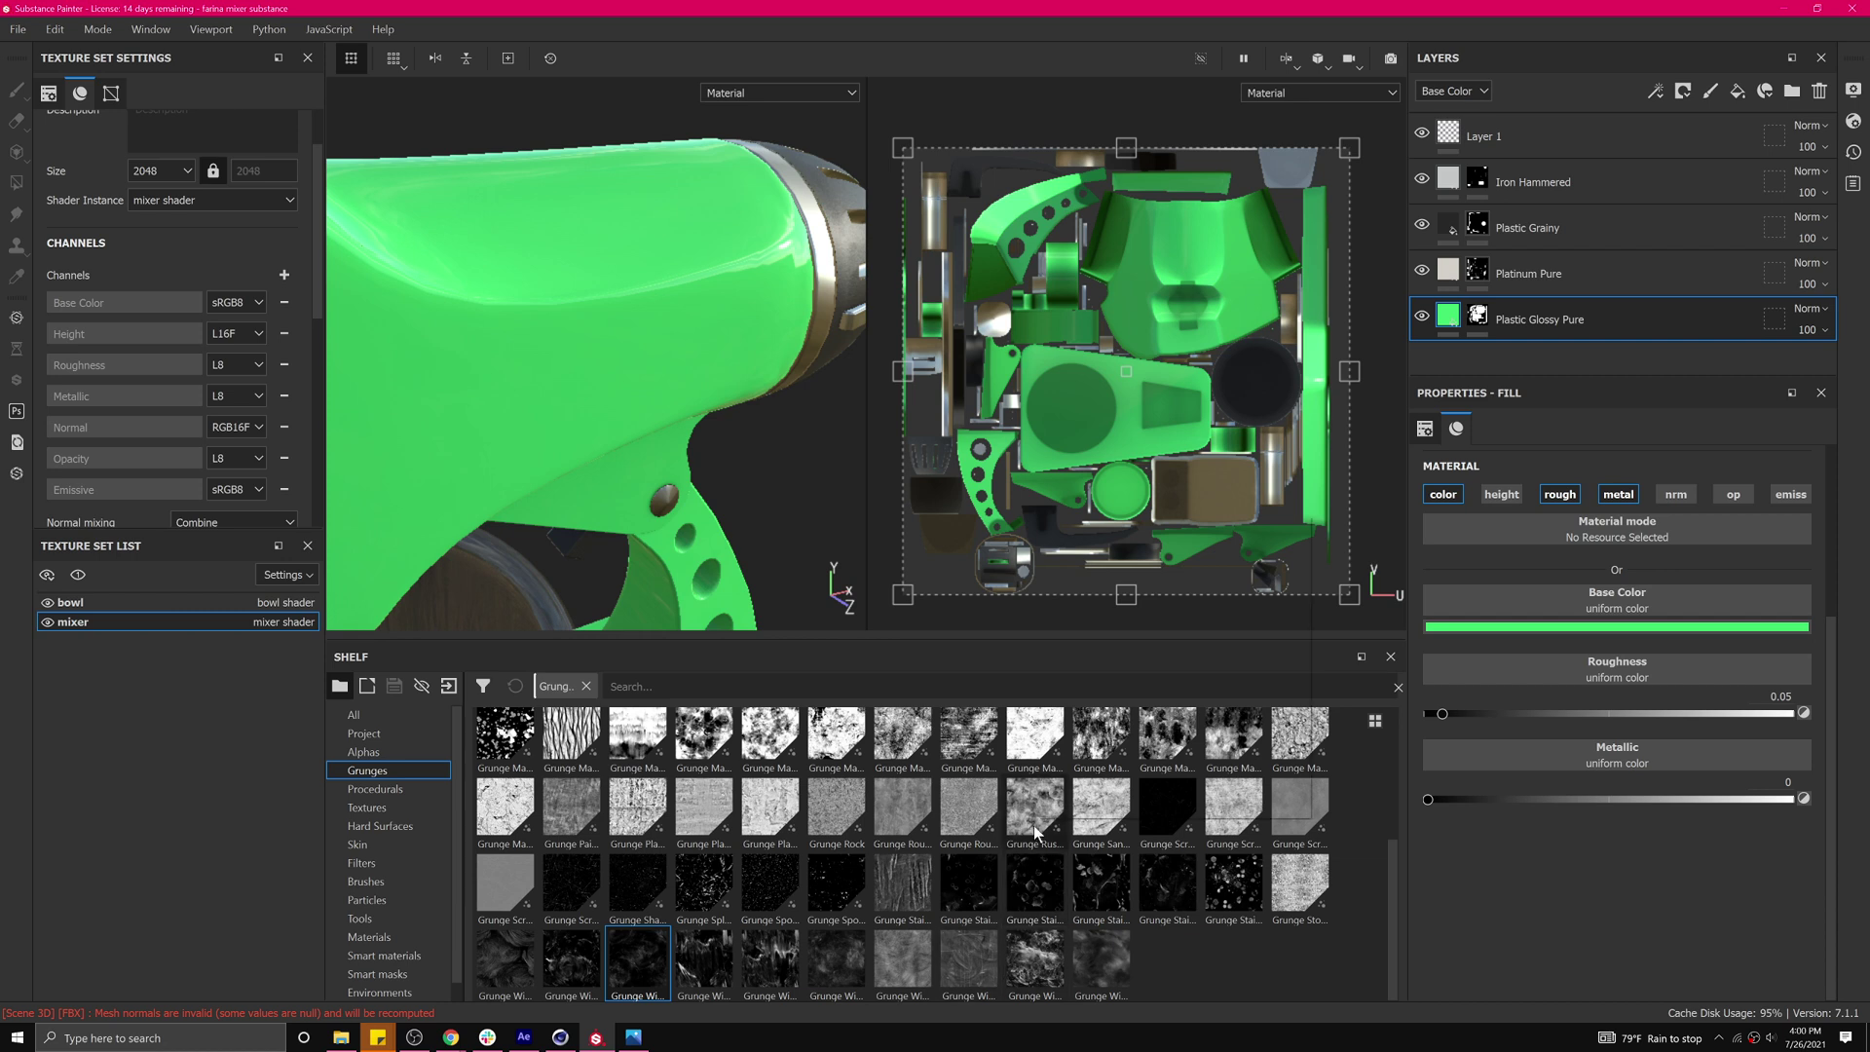
mouse_move(1032, 825)
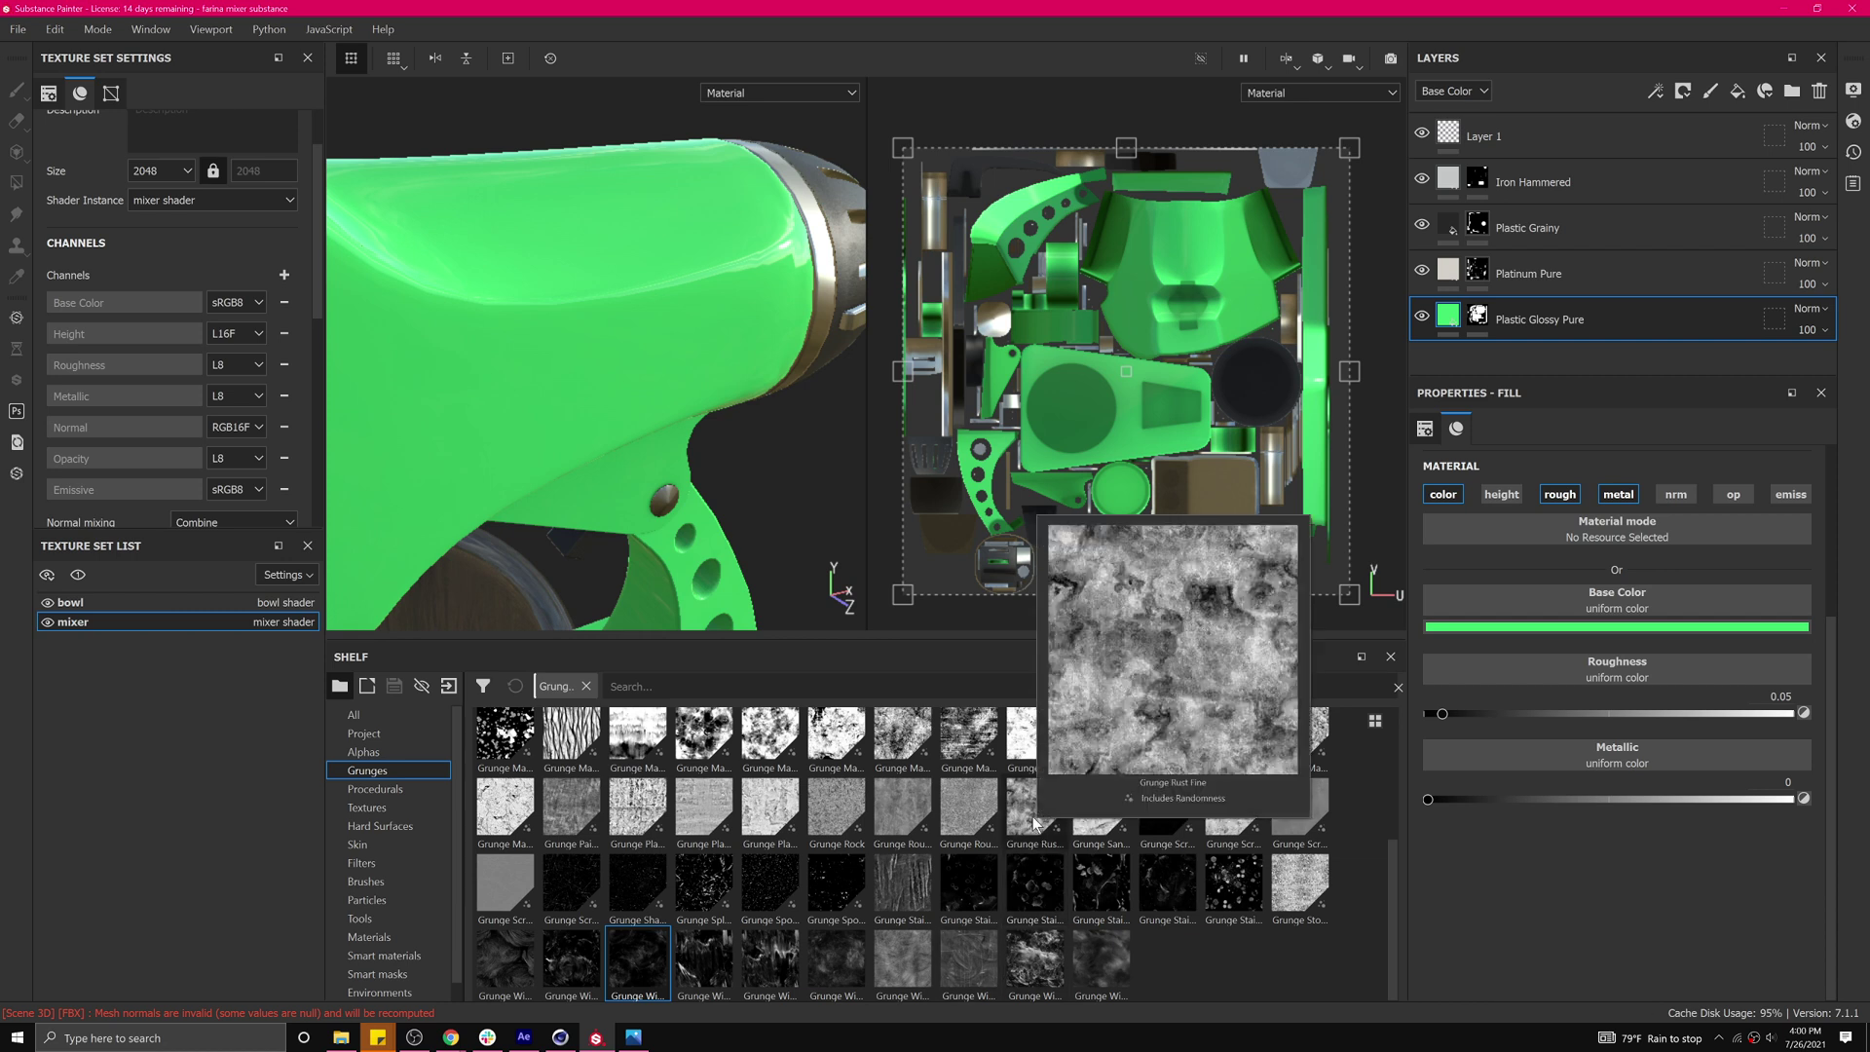
mouse_move(963, 827)
mouse_move(1026, 884)
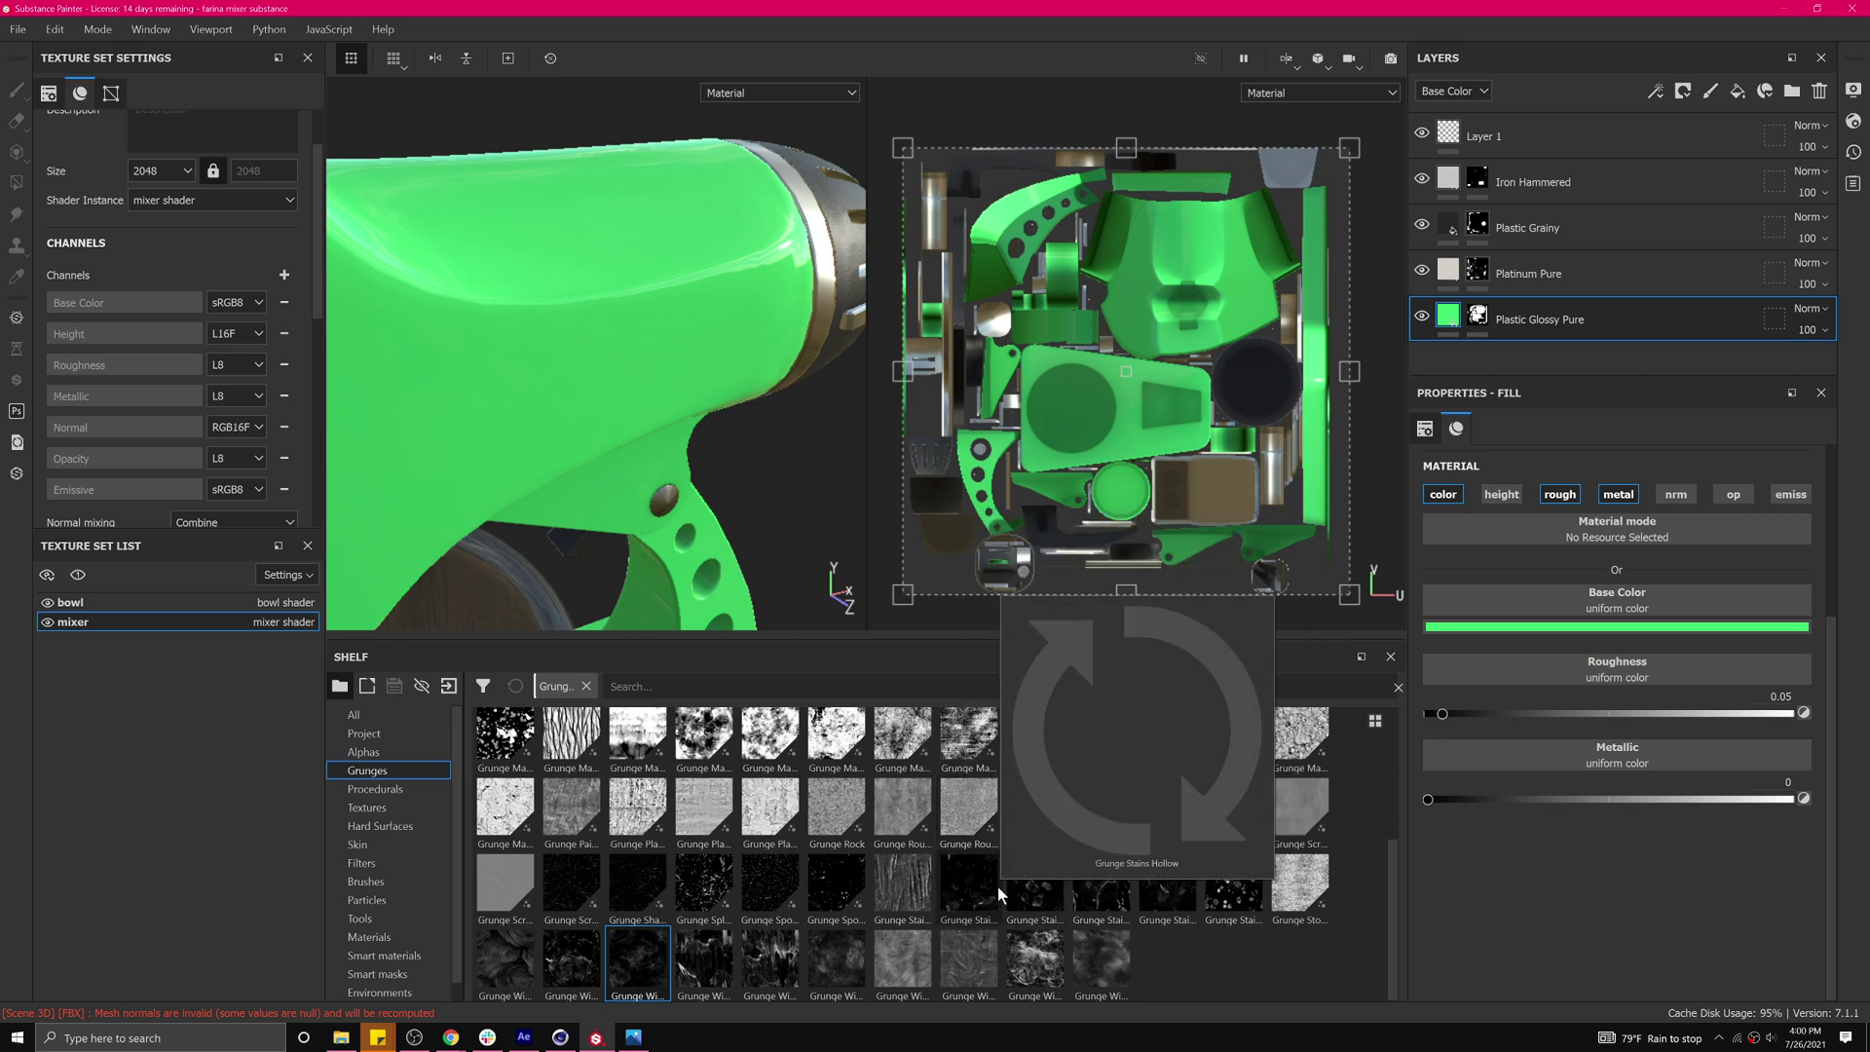
mouse_move(933, 885)
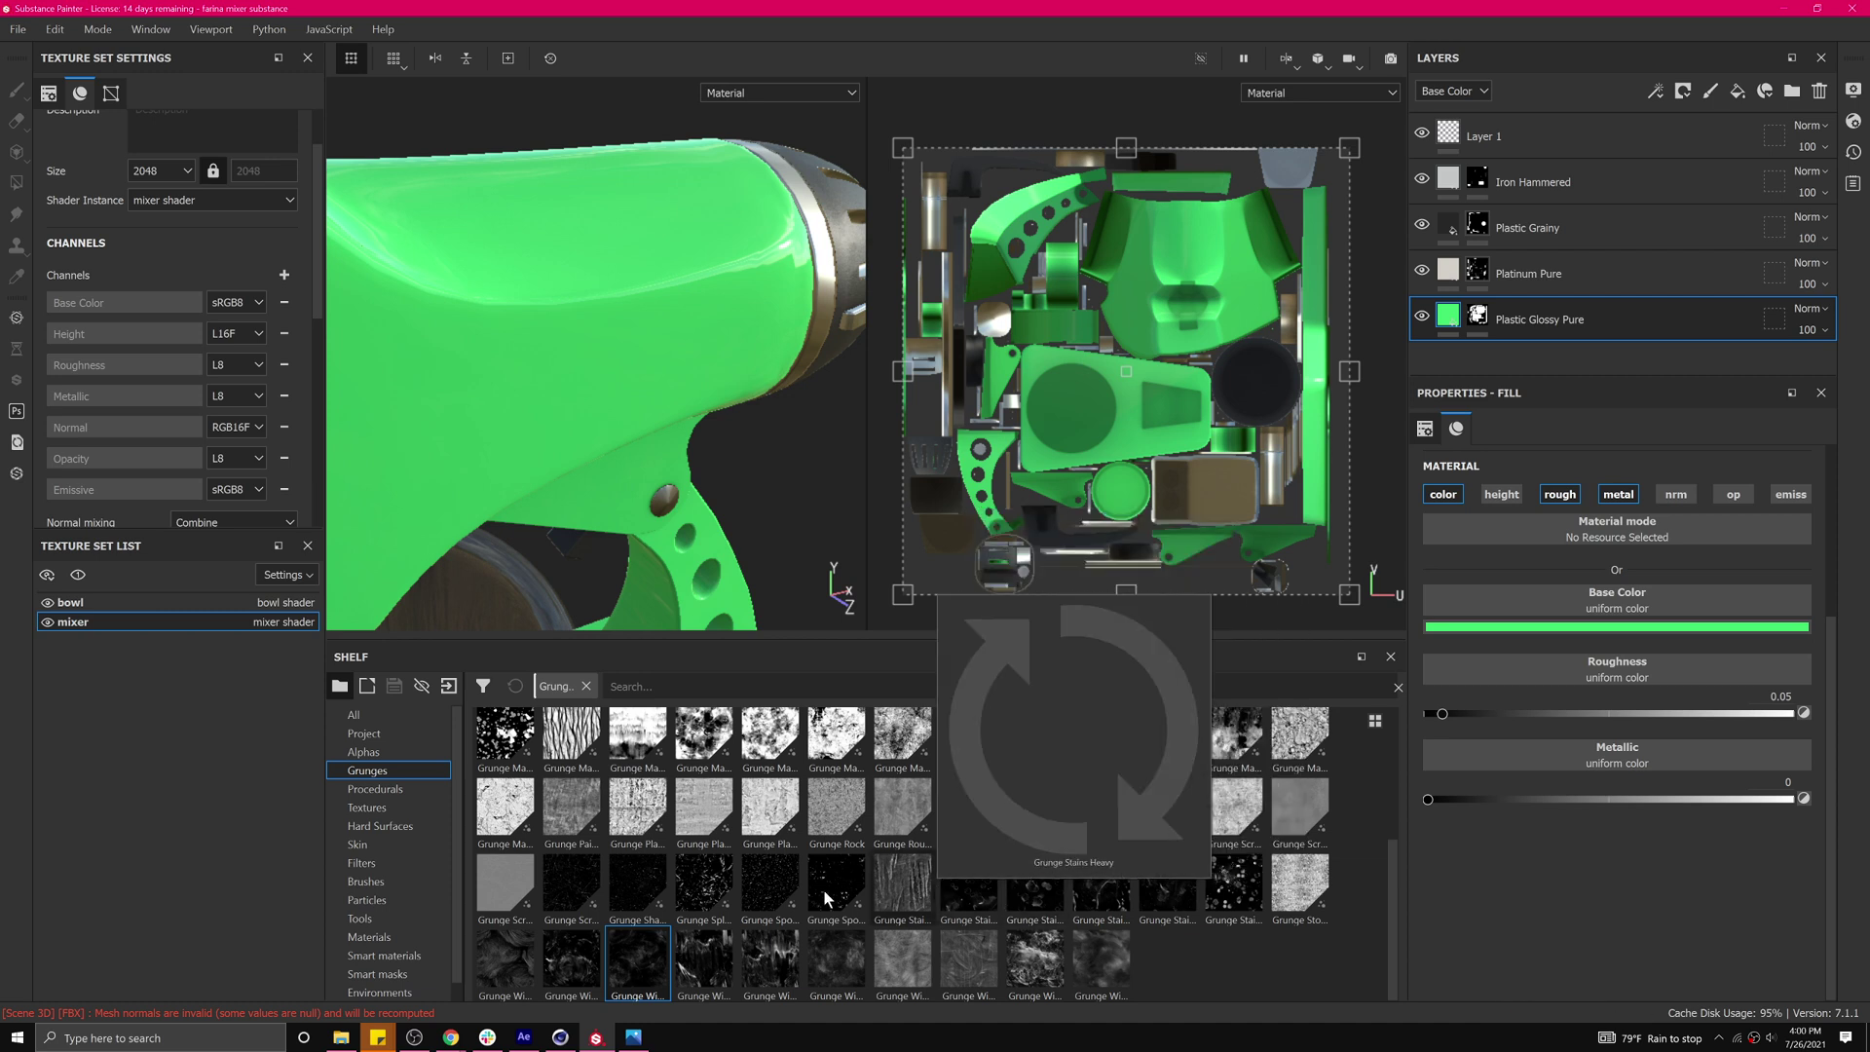
mouse_move(821, 888)
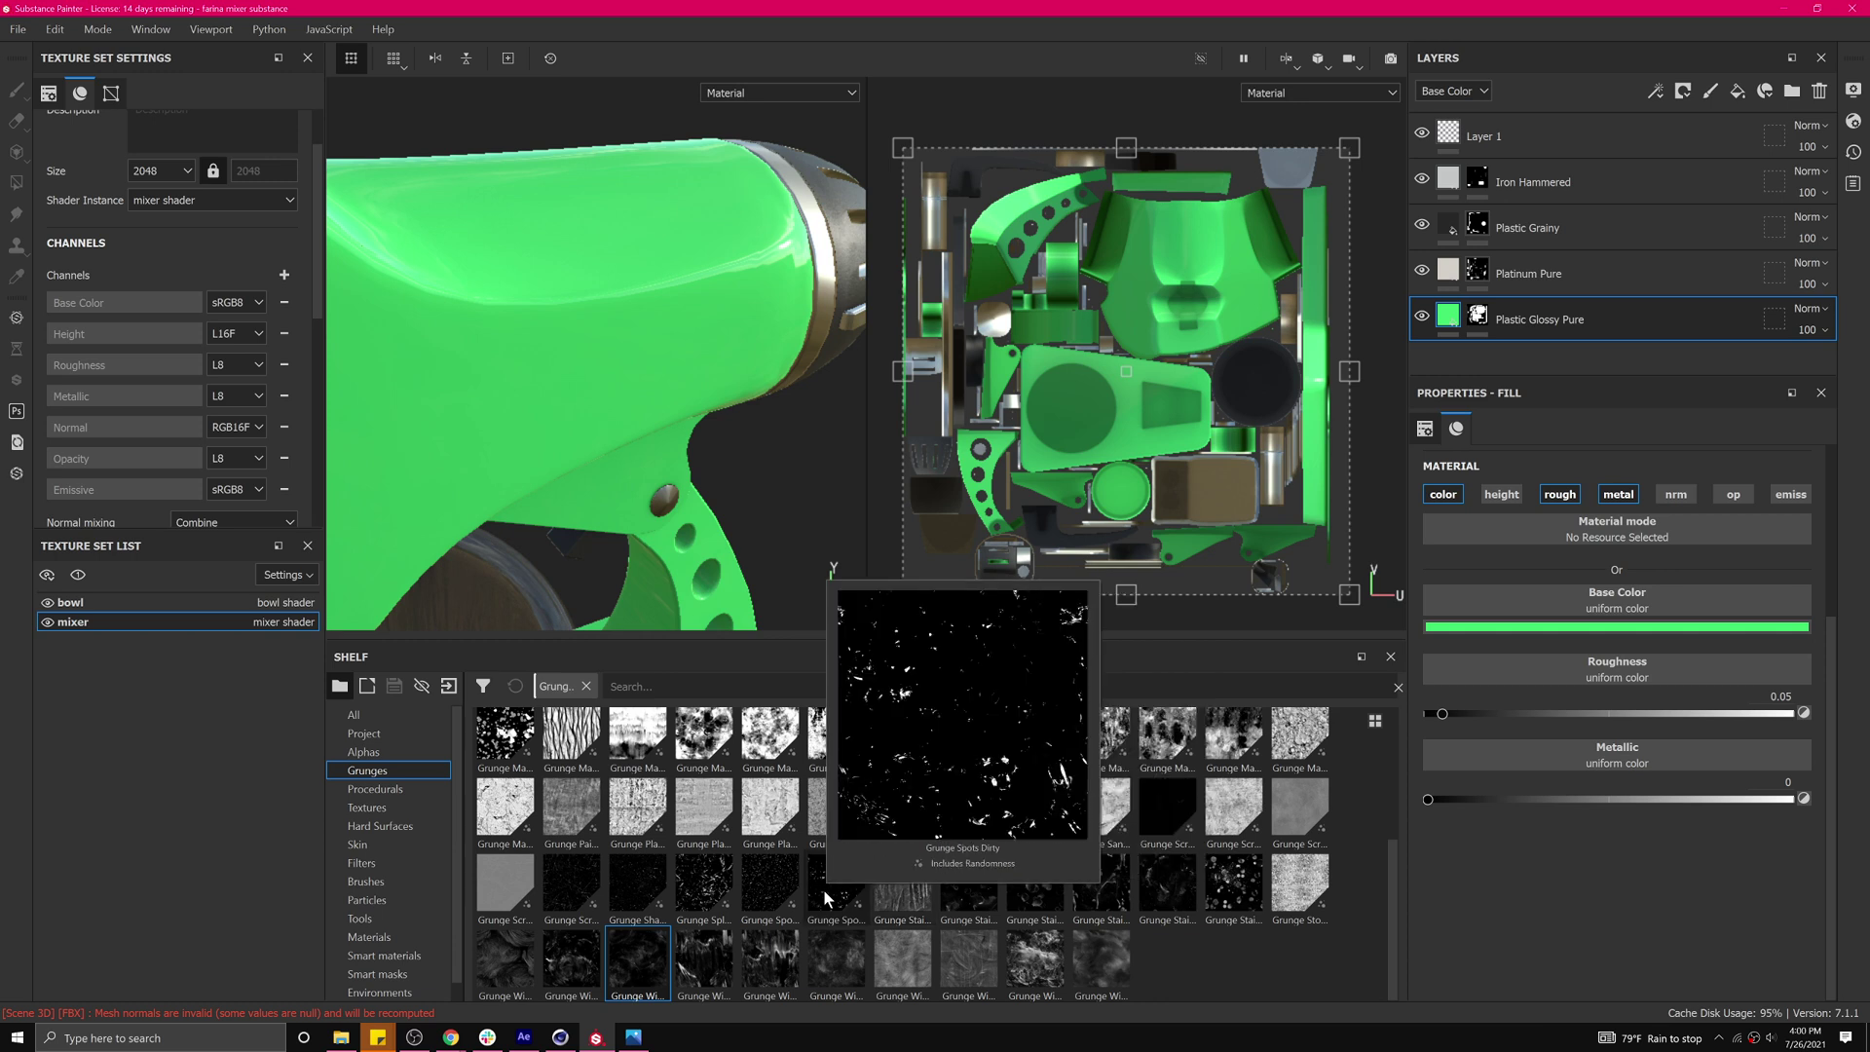
mouse_move(735, 888)
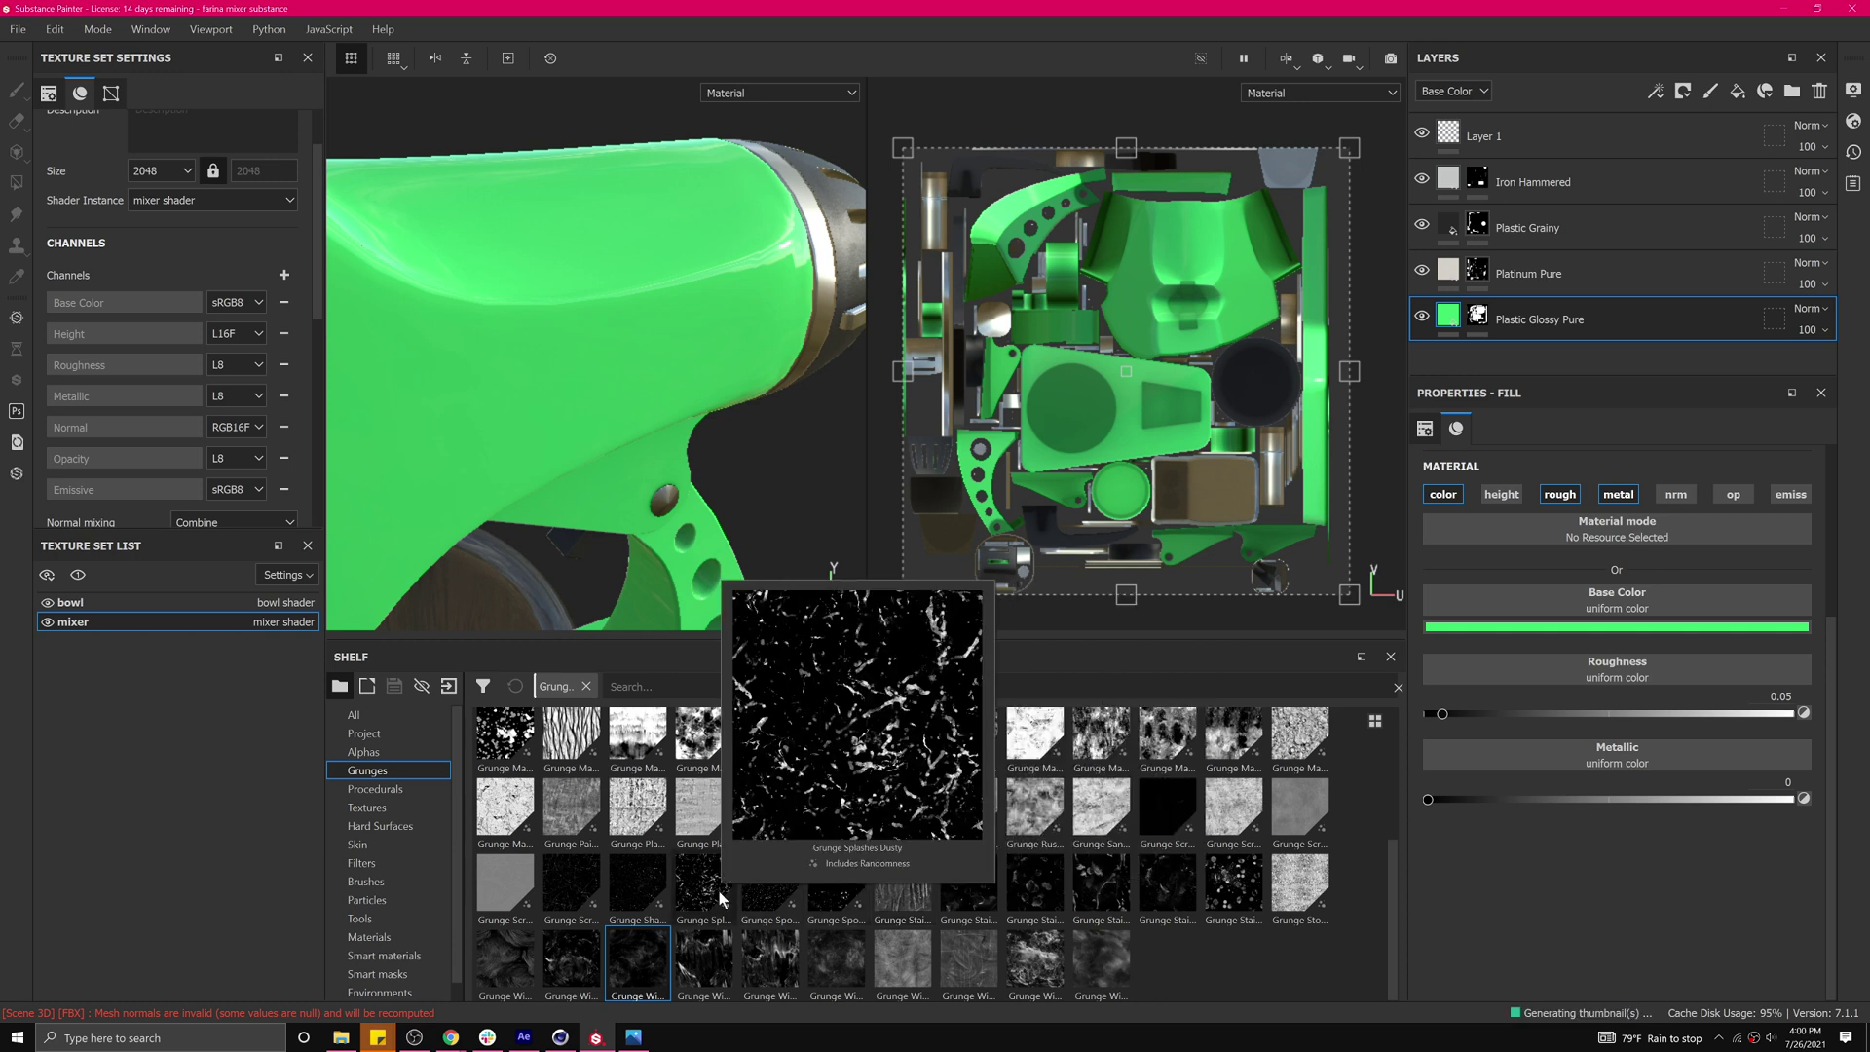
mouse_move(648, 884)
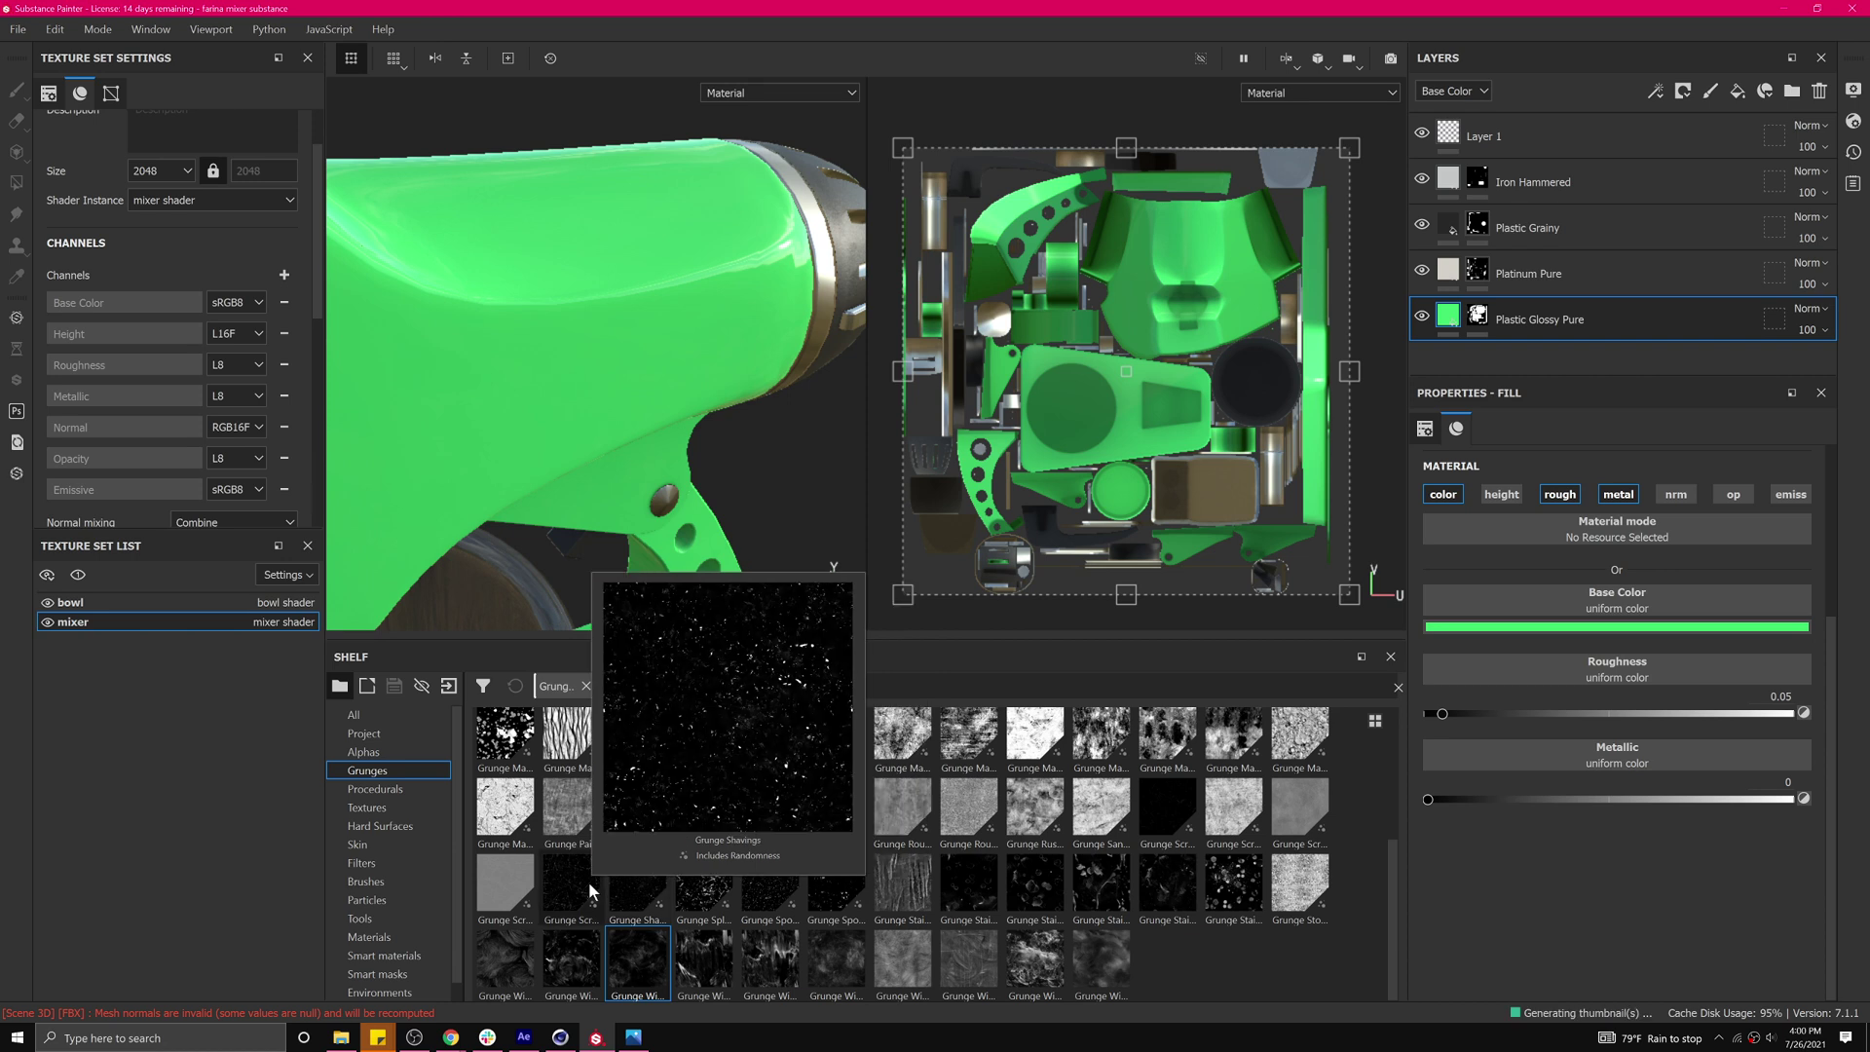
mouse_move(588, 881)
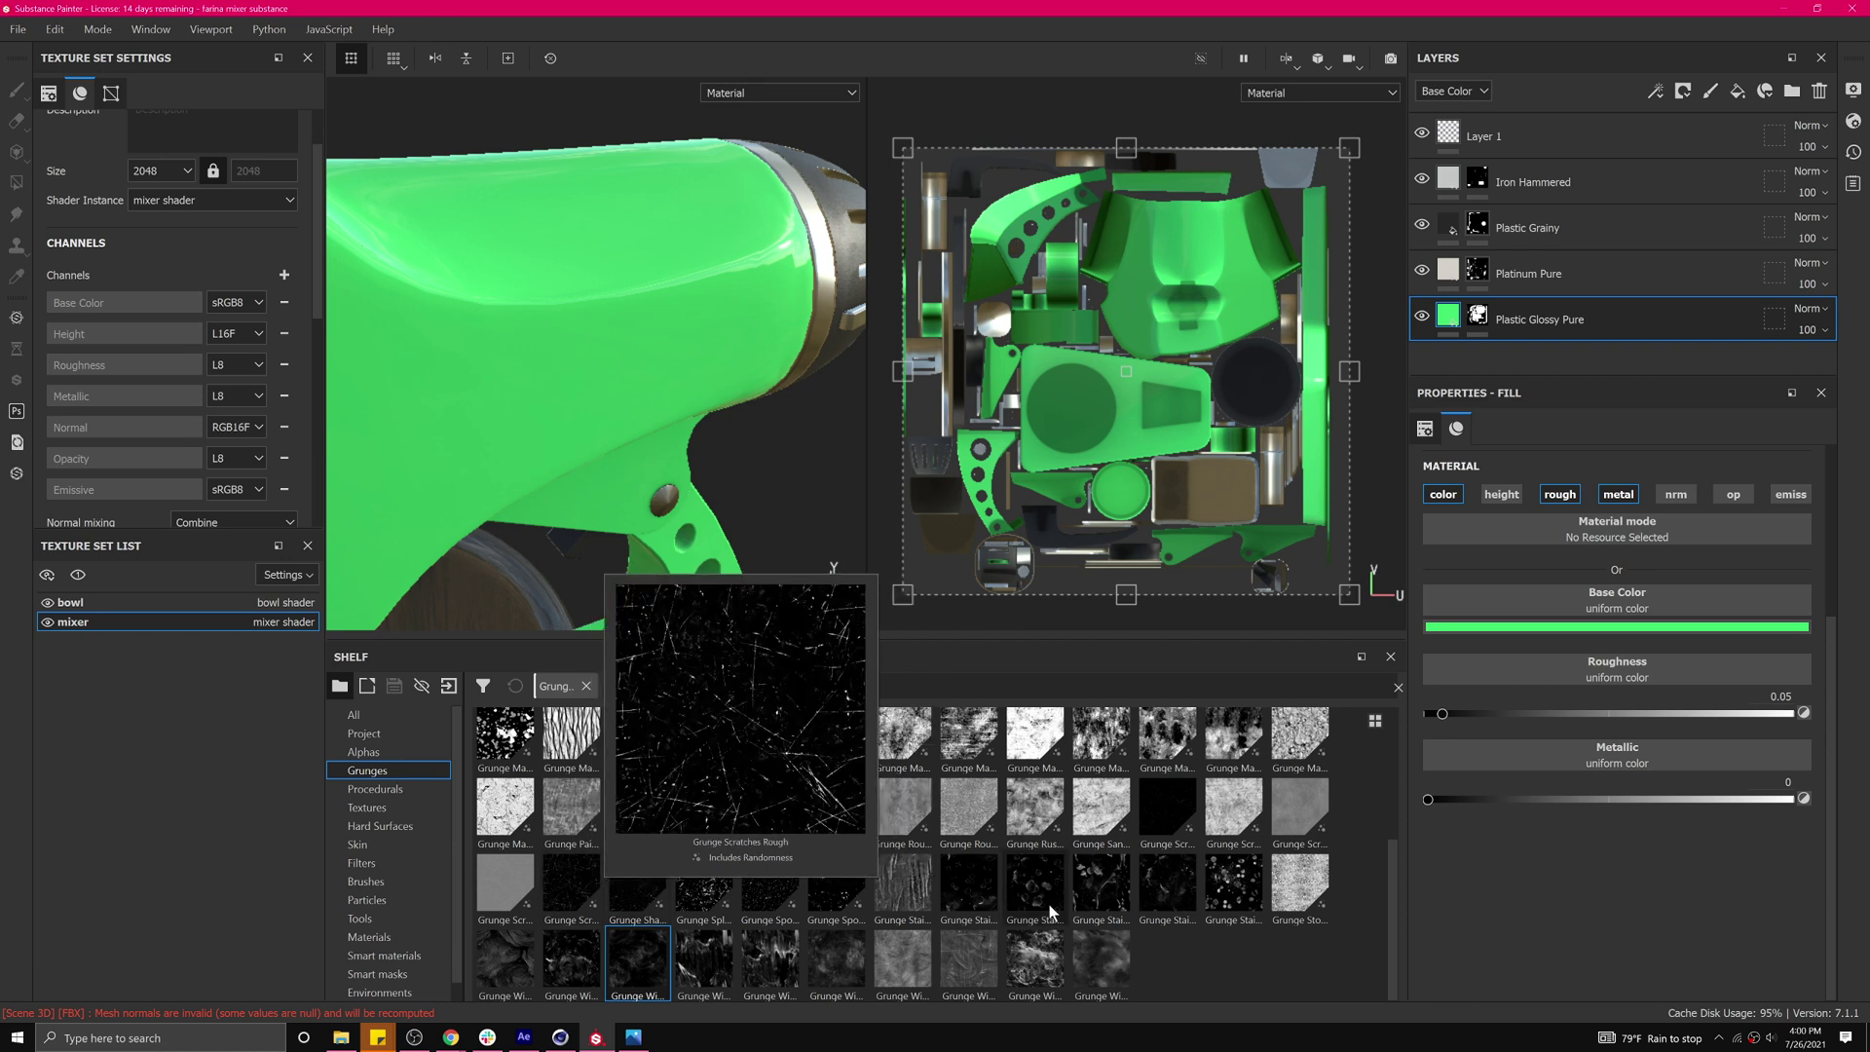
mouse_move(1239, 886)
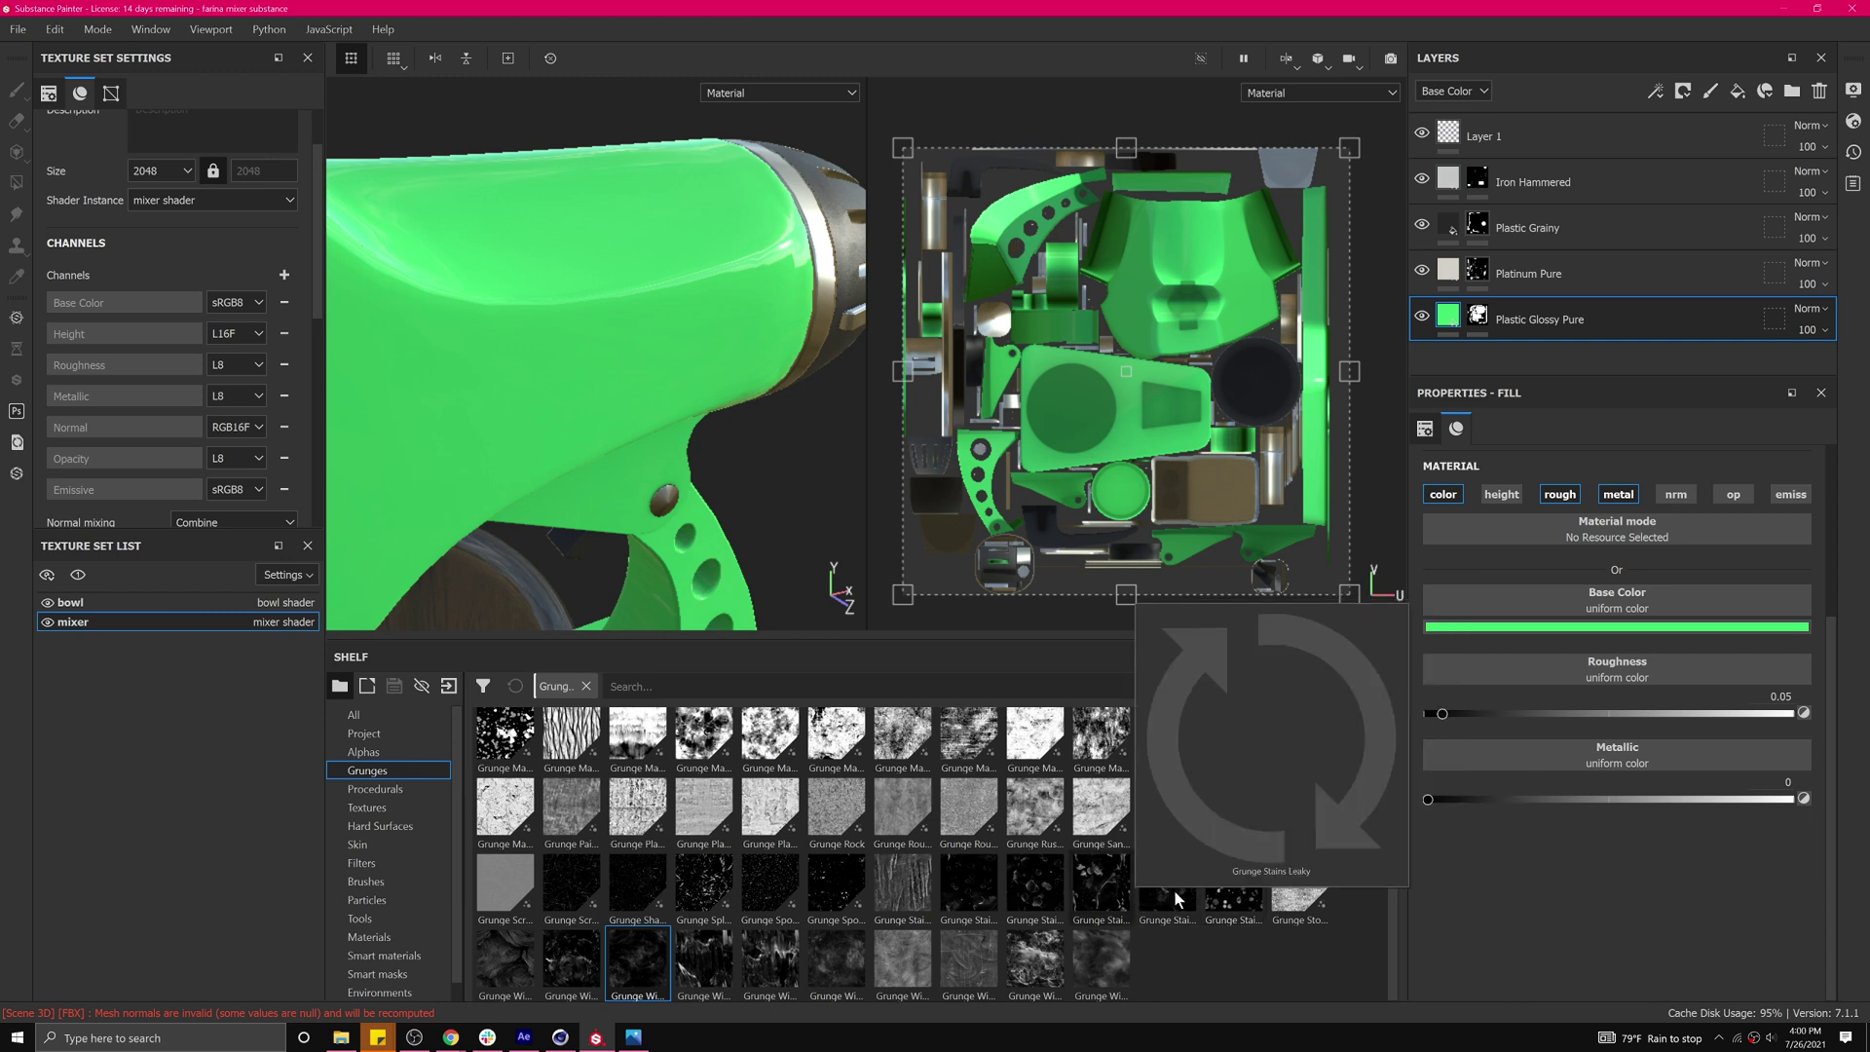
left_click_drag(1176, 897, 1588, 679)
left_click_drag(580, 302, 708, 300, "alt")
scroll(584, 304, "up", 4)
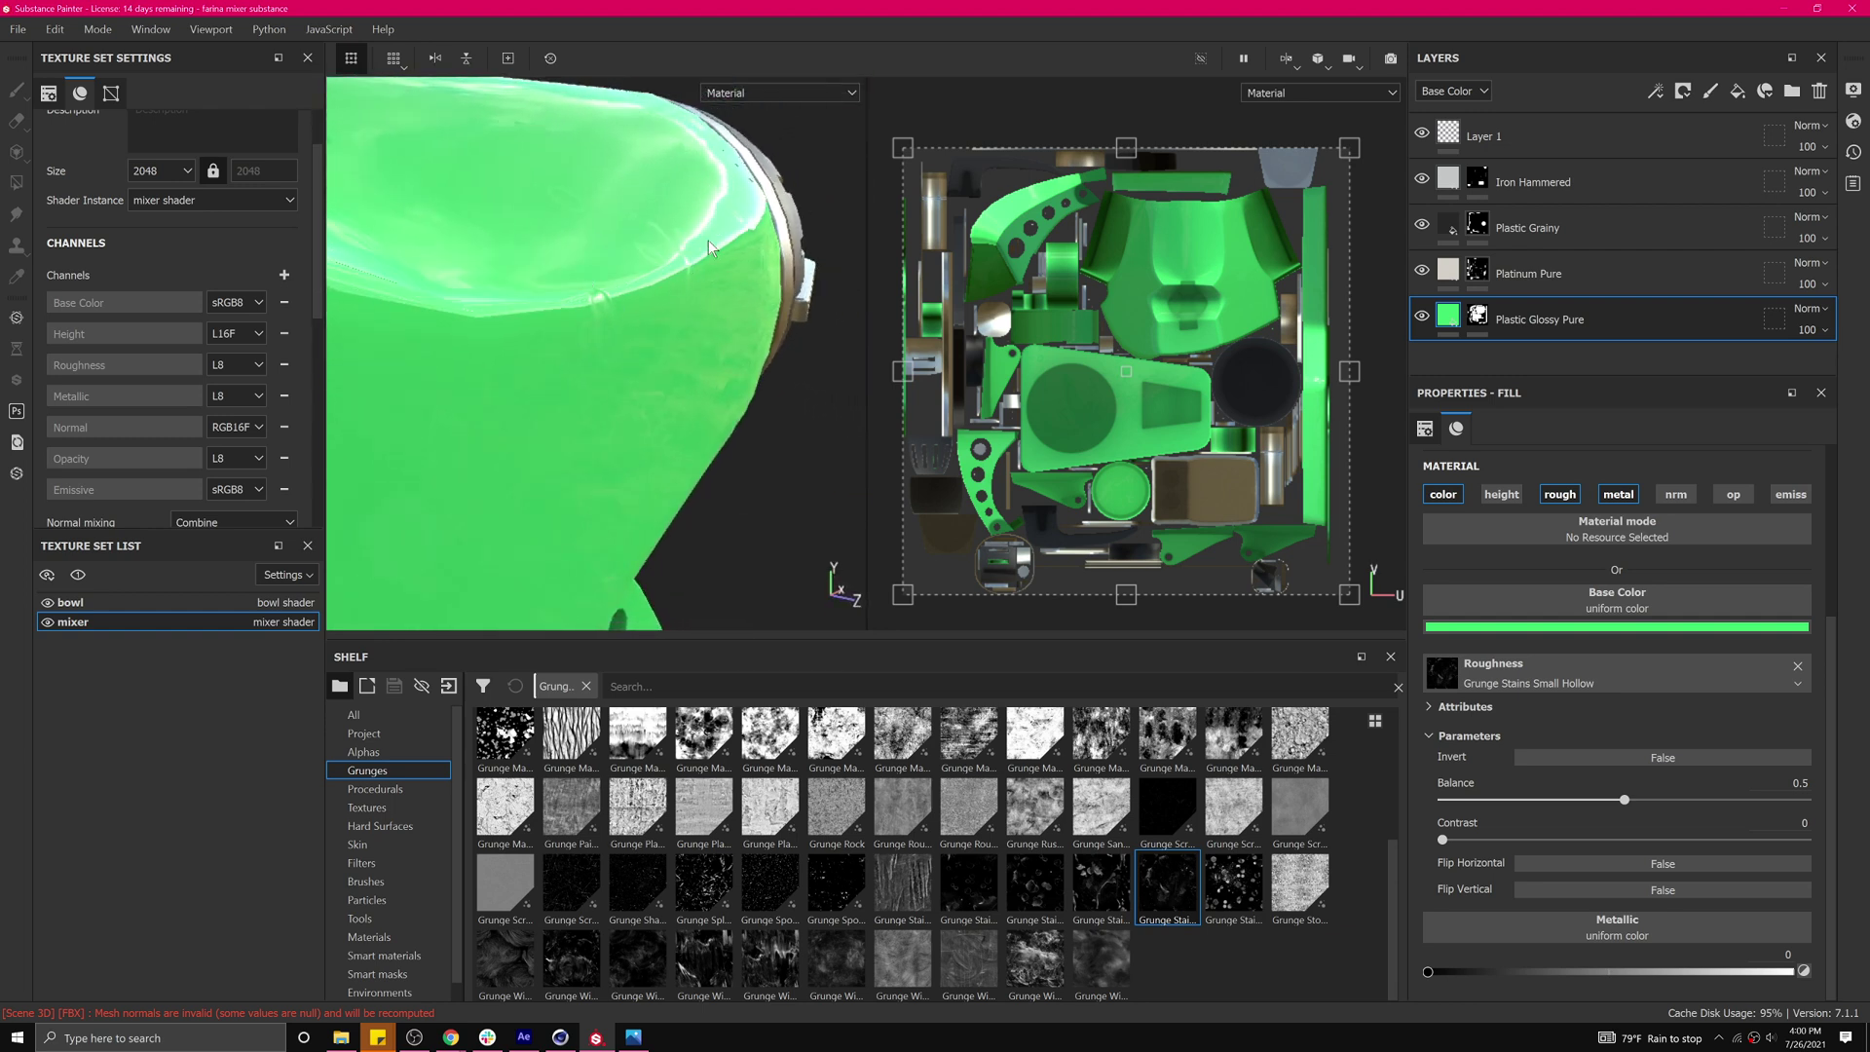
left_click_drag(709, 244, 677, 224, "alt")
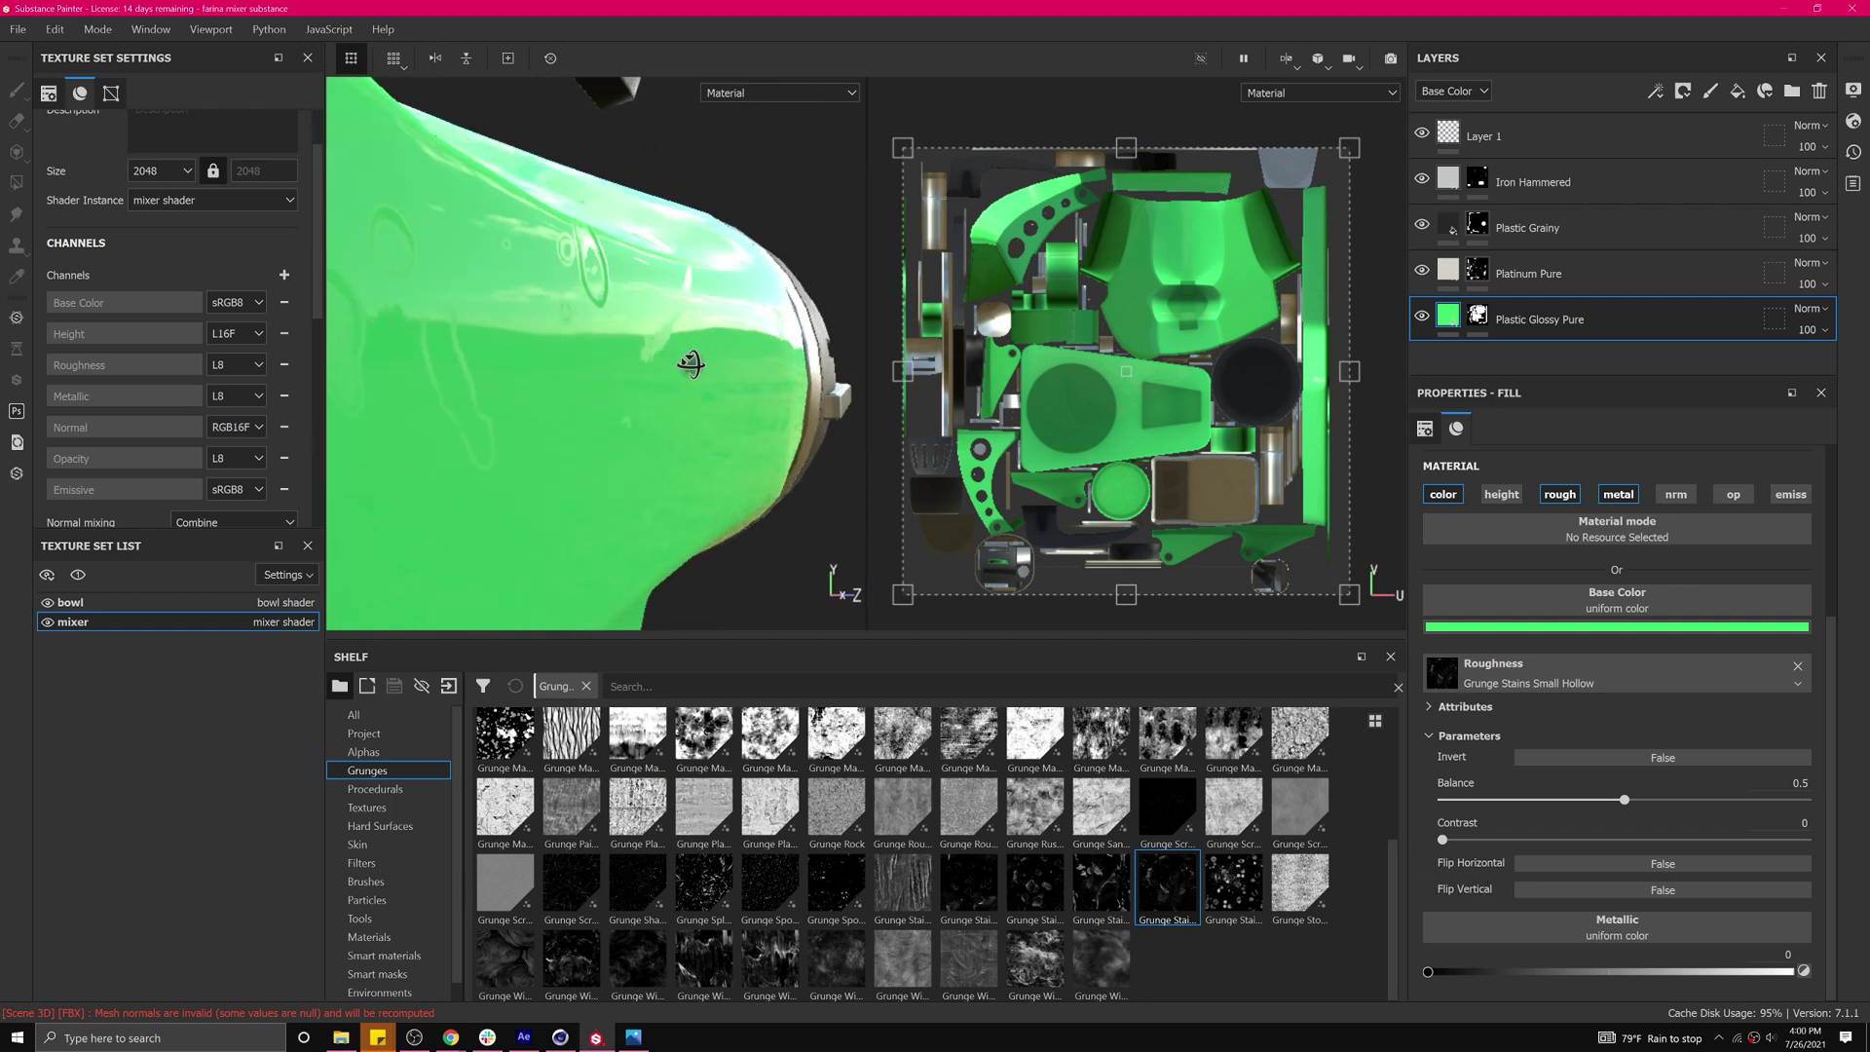
left_click_drag(692, 364, 682, 380, "alt")
Set the Plastic Glossy Pure fill's UV scale to 22.14 and inspect the result on the mixer body.
scroll(1568, 801, "up", 3)
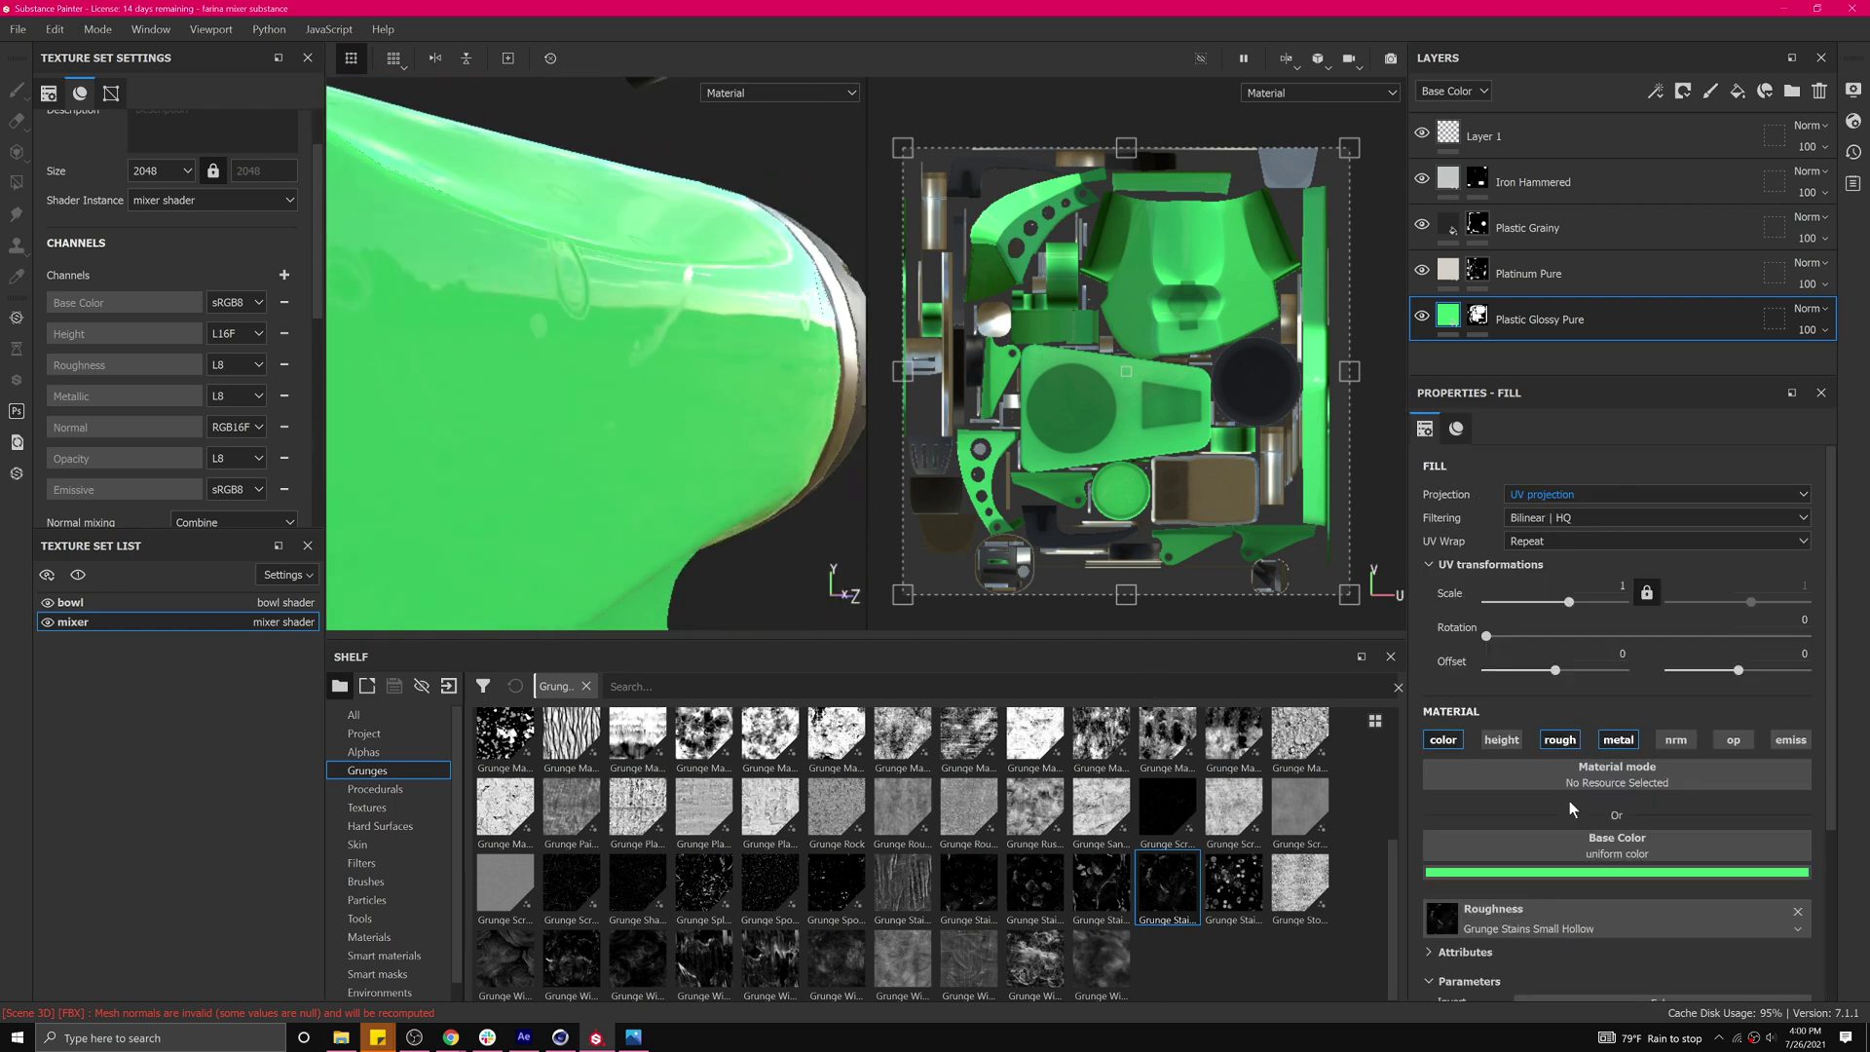
mouse_move(1566, 607)
left_mouse_down()
mouse_move(1609, 618)
mouse_move(1591, 622)
left_mouse_up()
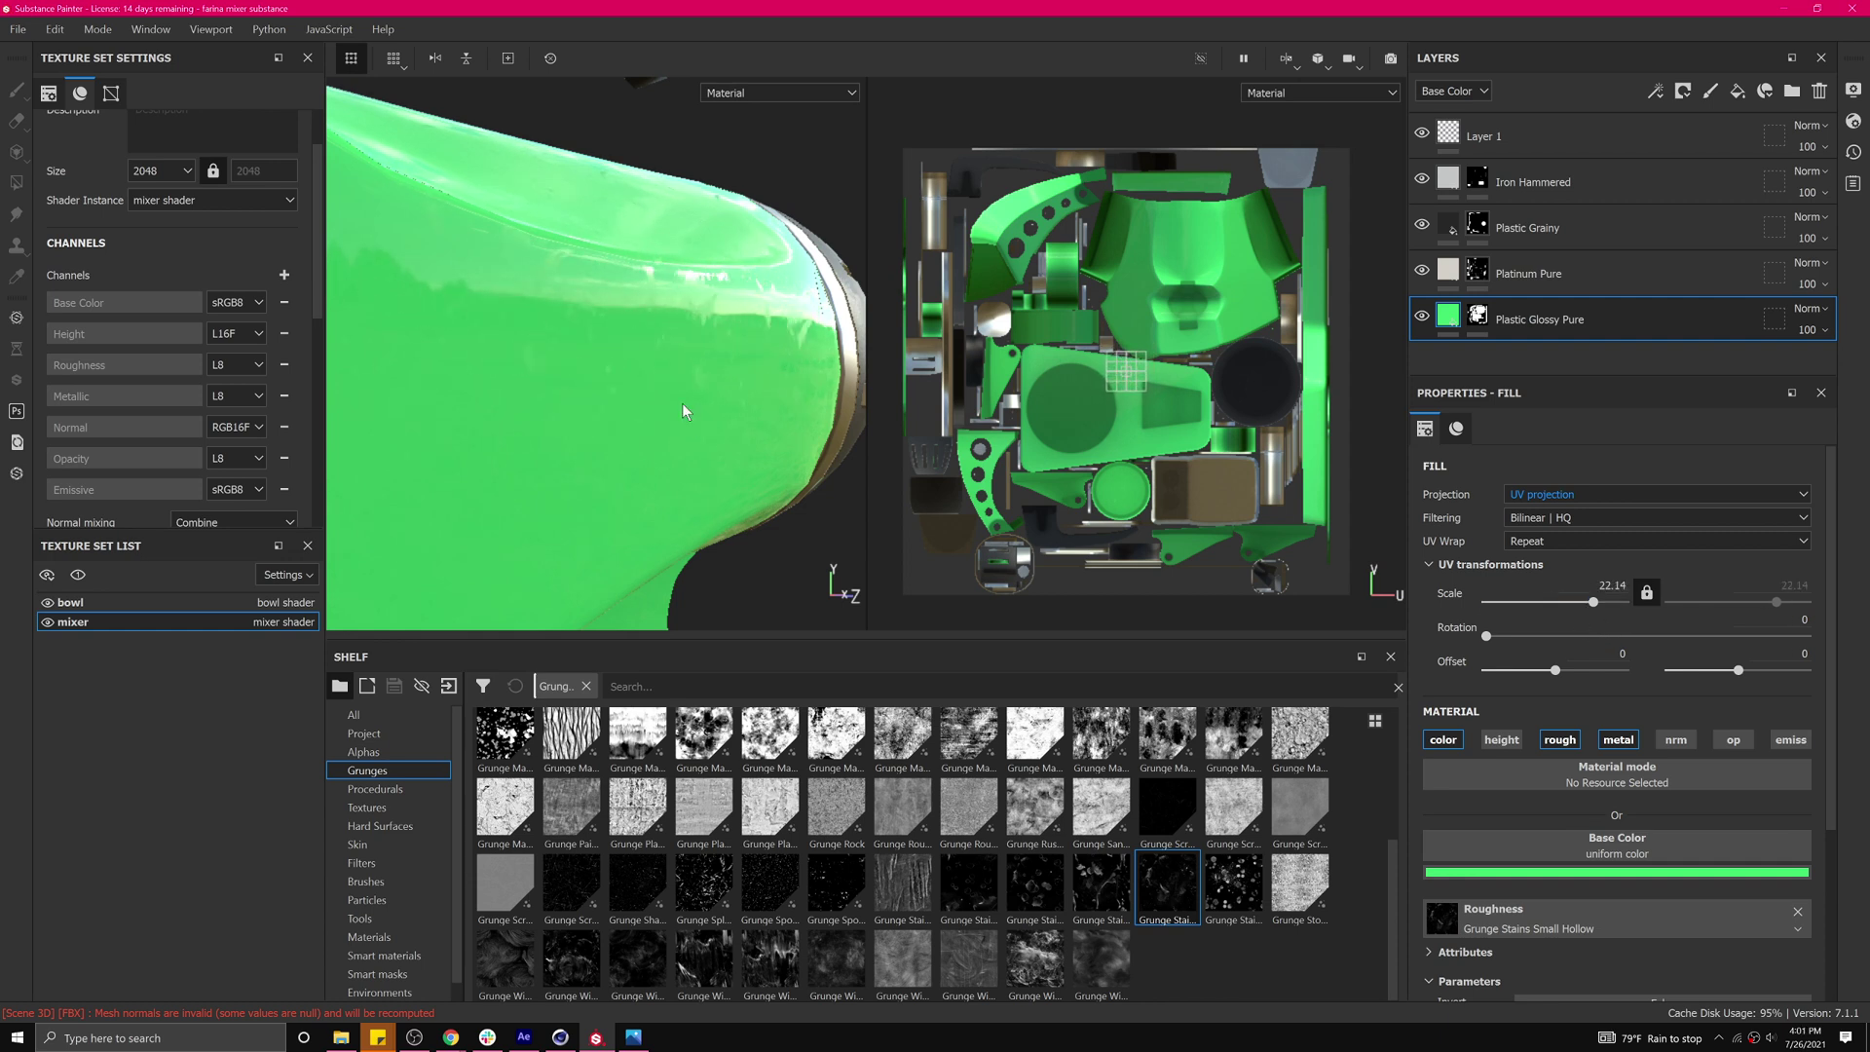
scroll(584, 429, "up", 5)
scroll(577, 438, "down", 5)
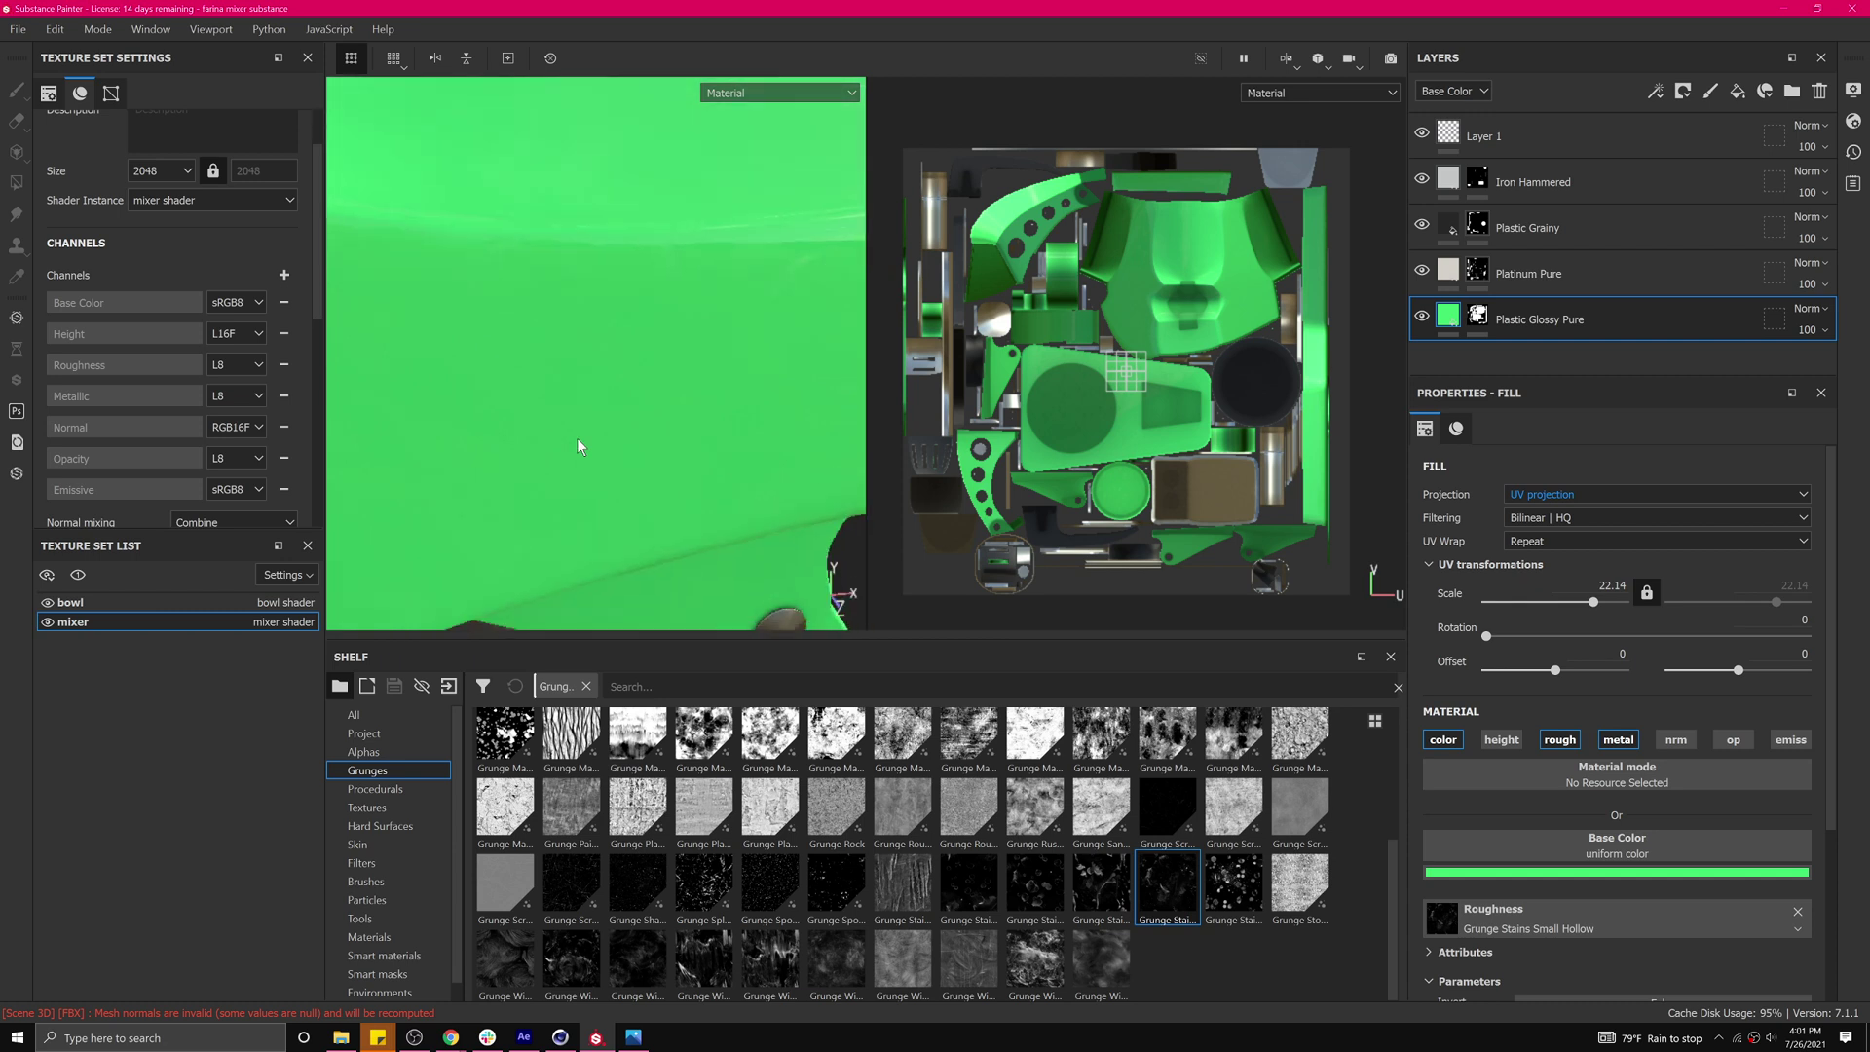
left_click_drag(654, 428, 650, 405, "alt")
scroll(545, 433, "down", 2)
middle_click_drag(545, 433, 659, 405, "alt")
scroll(659, 404, "down", 2)
scroll(620, 420, "up", 2)
scroll(623, 426, "up", 3)
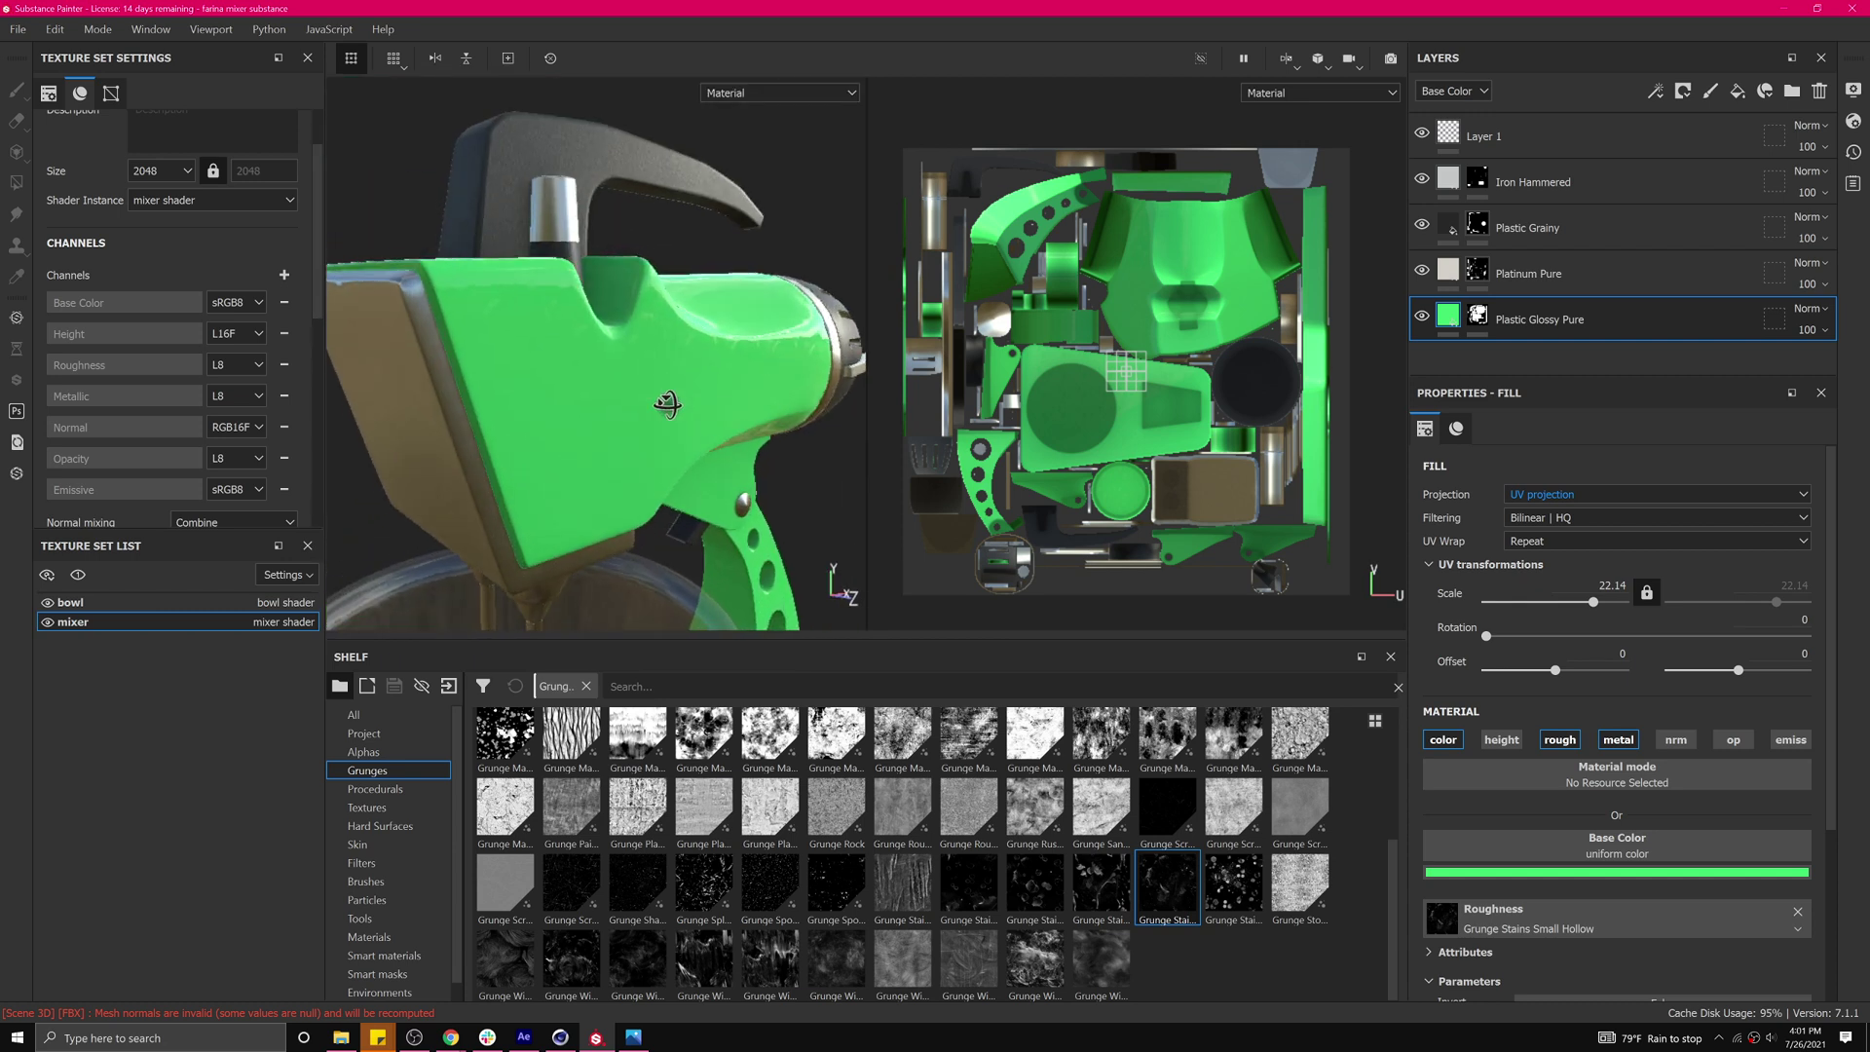
left_click_drag(618, 421, 653, 437, "alt")
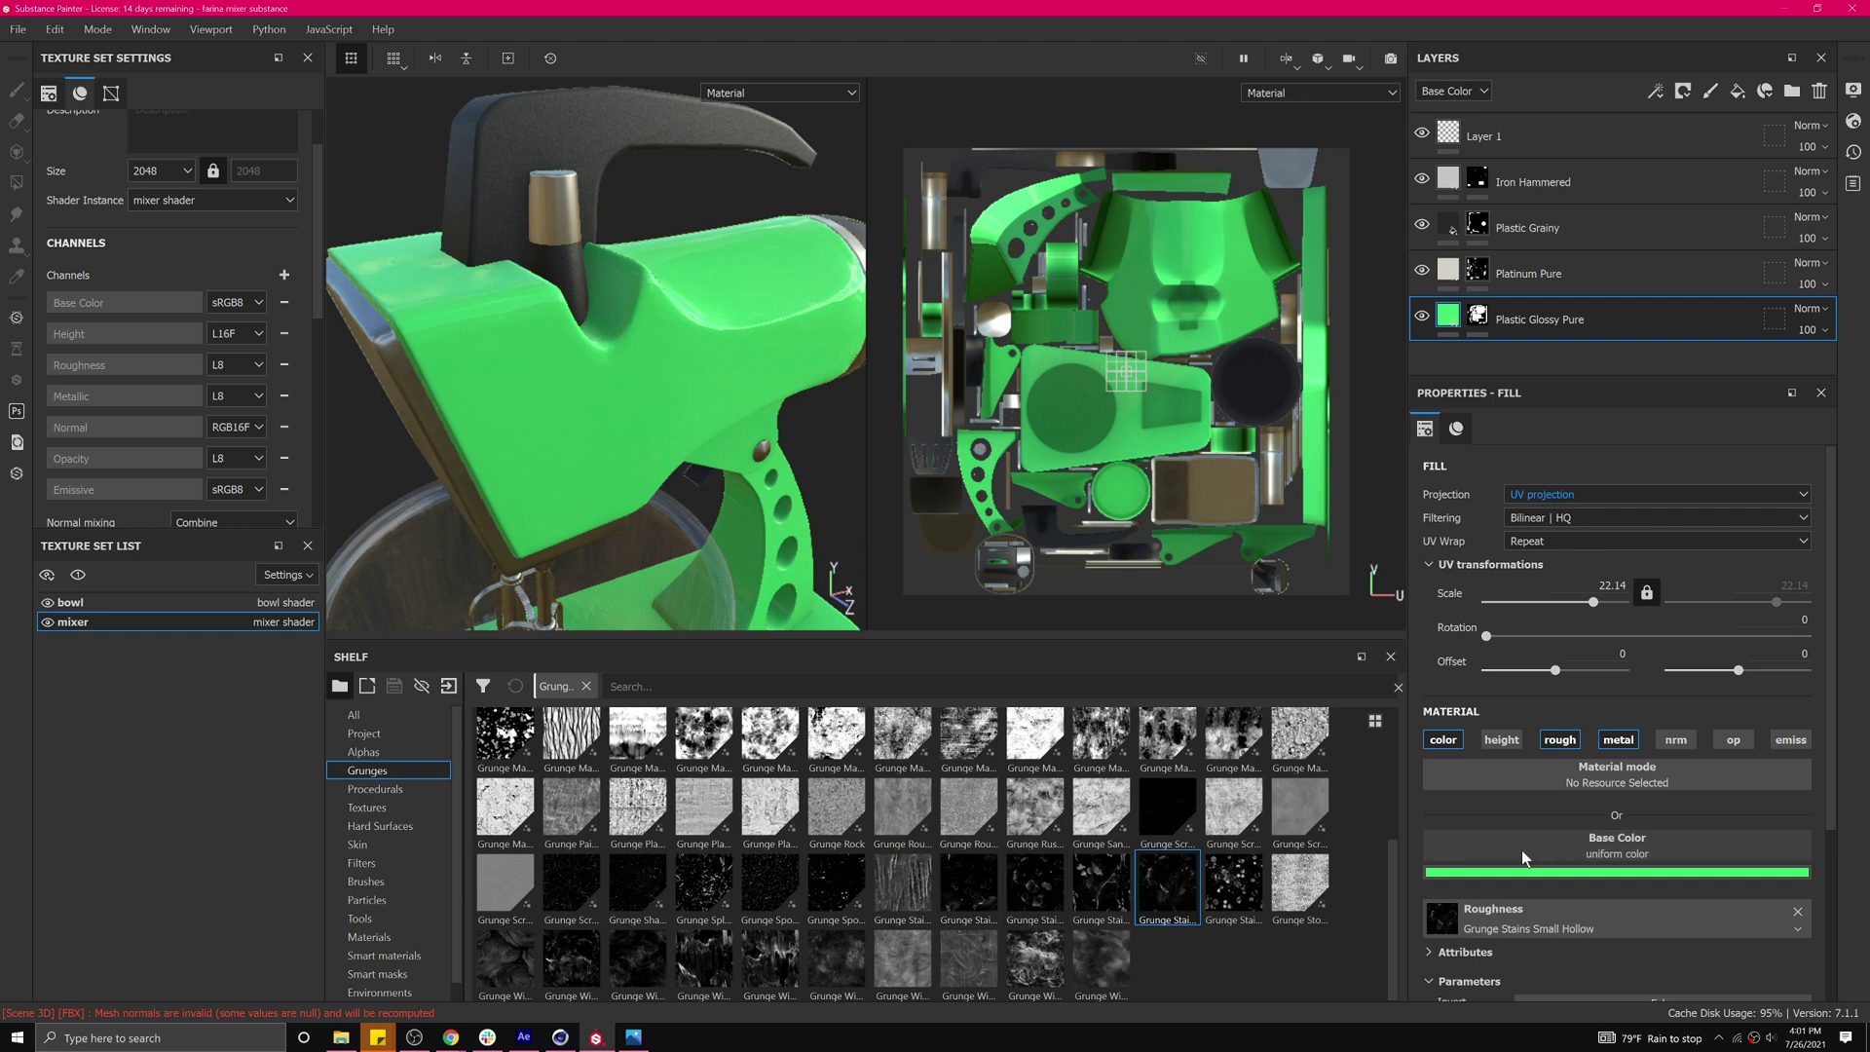
Replace the Plastic Glossy Pure roughness map with Grunge Wipe Brushed Large and inspect the body's surface.
scroll(1457, 818, "down", 2)
mouse_move(572, 962)
left_mouse_down()
mouse_move(1113, 892)
mouse_move(1518, 769)
left_mouse_up()
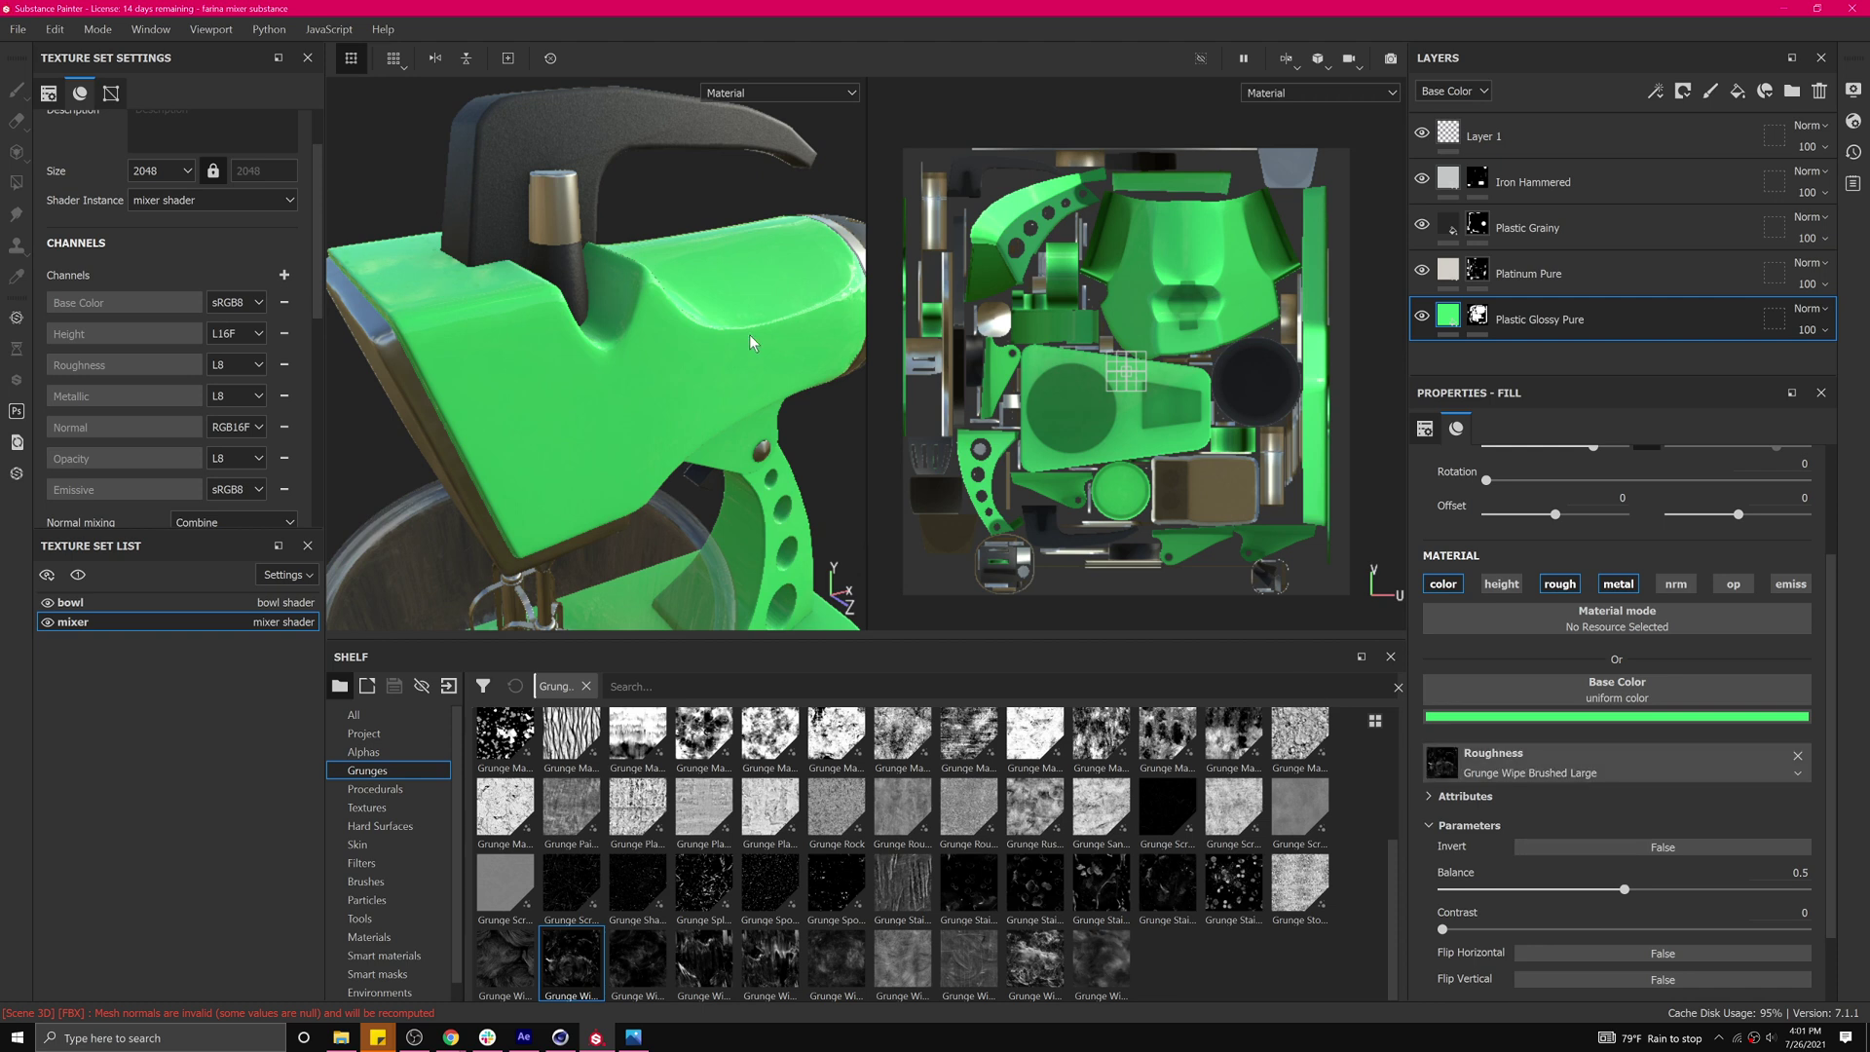
mouse_move(701, 322)
left_mouse_down("alt")
mouse_move(802, 322)
mouse_move(776, 363)
mouse_move(663, 354)
mouse_move(697, 351)
mouse_move(659, 359)
mouse_move(733, 368)
mouse_move(493, 376)
mouse_move(560, 390)
left_mouse_up("alt")
scroll(790, 327, "up", 5)
scroll(560, 390, "up", 3)
scroll(560, 390, "down", 3)
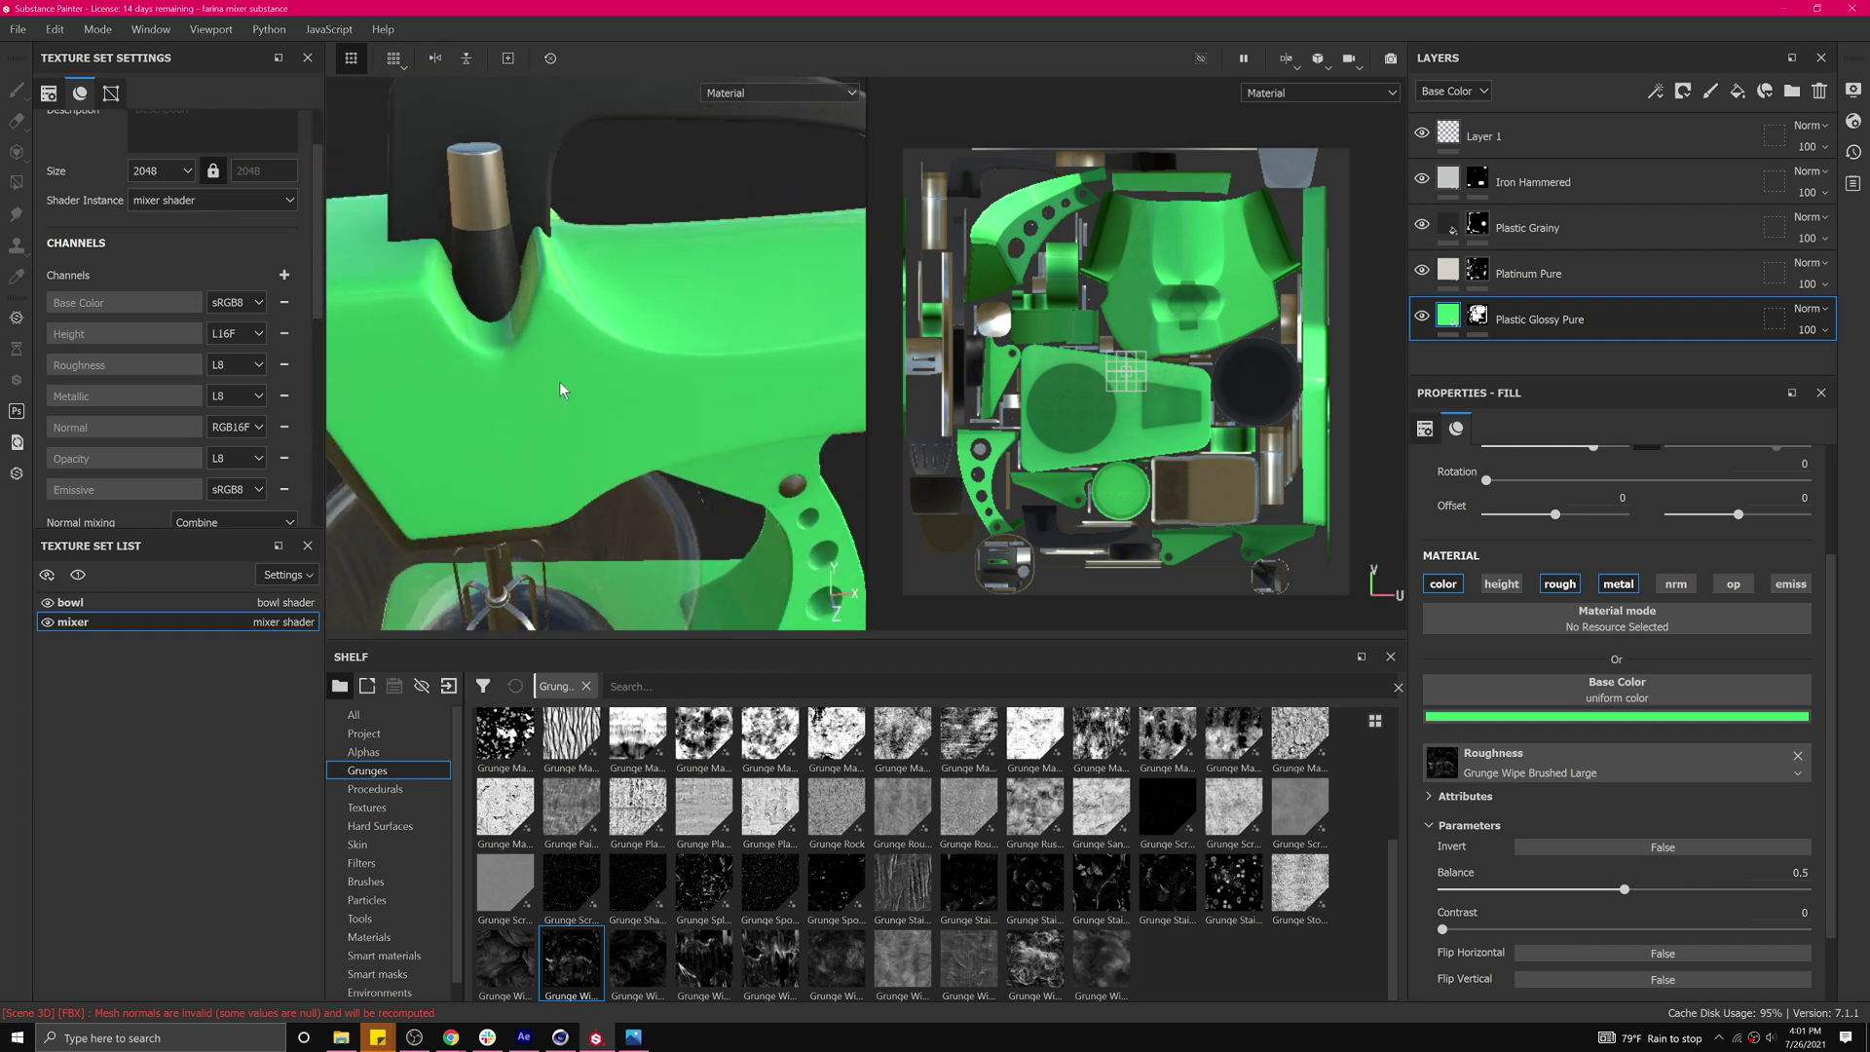
left_click_drag(545, 379, 672, 325, "alt")
scroll(664, 405, "up", 3)
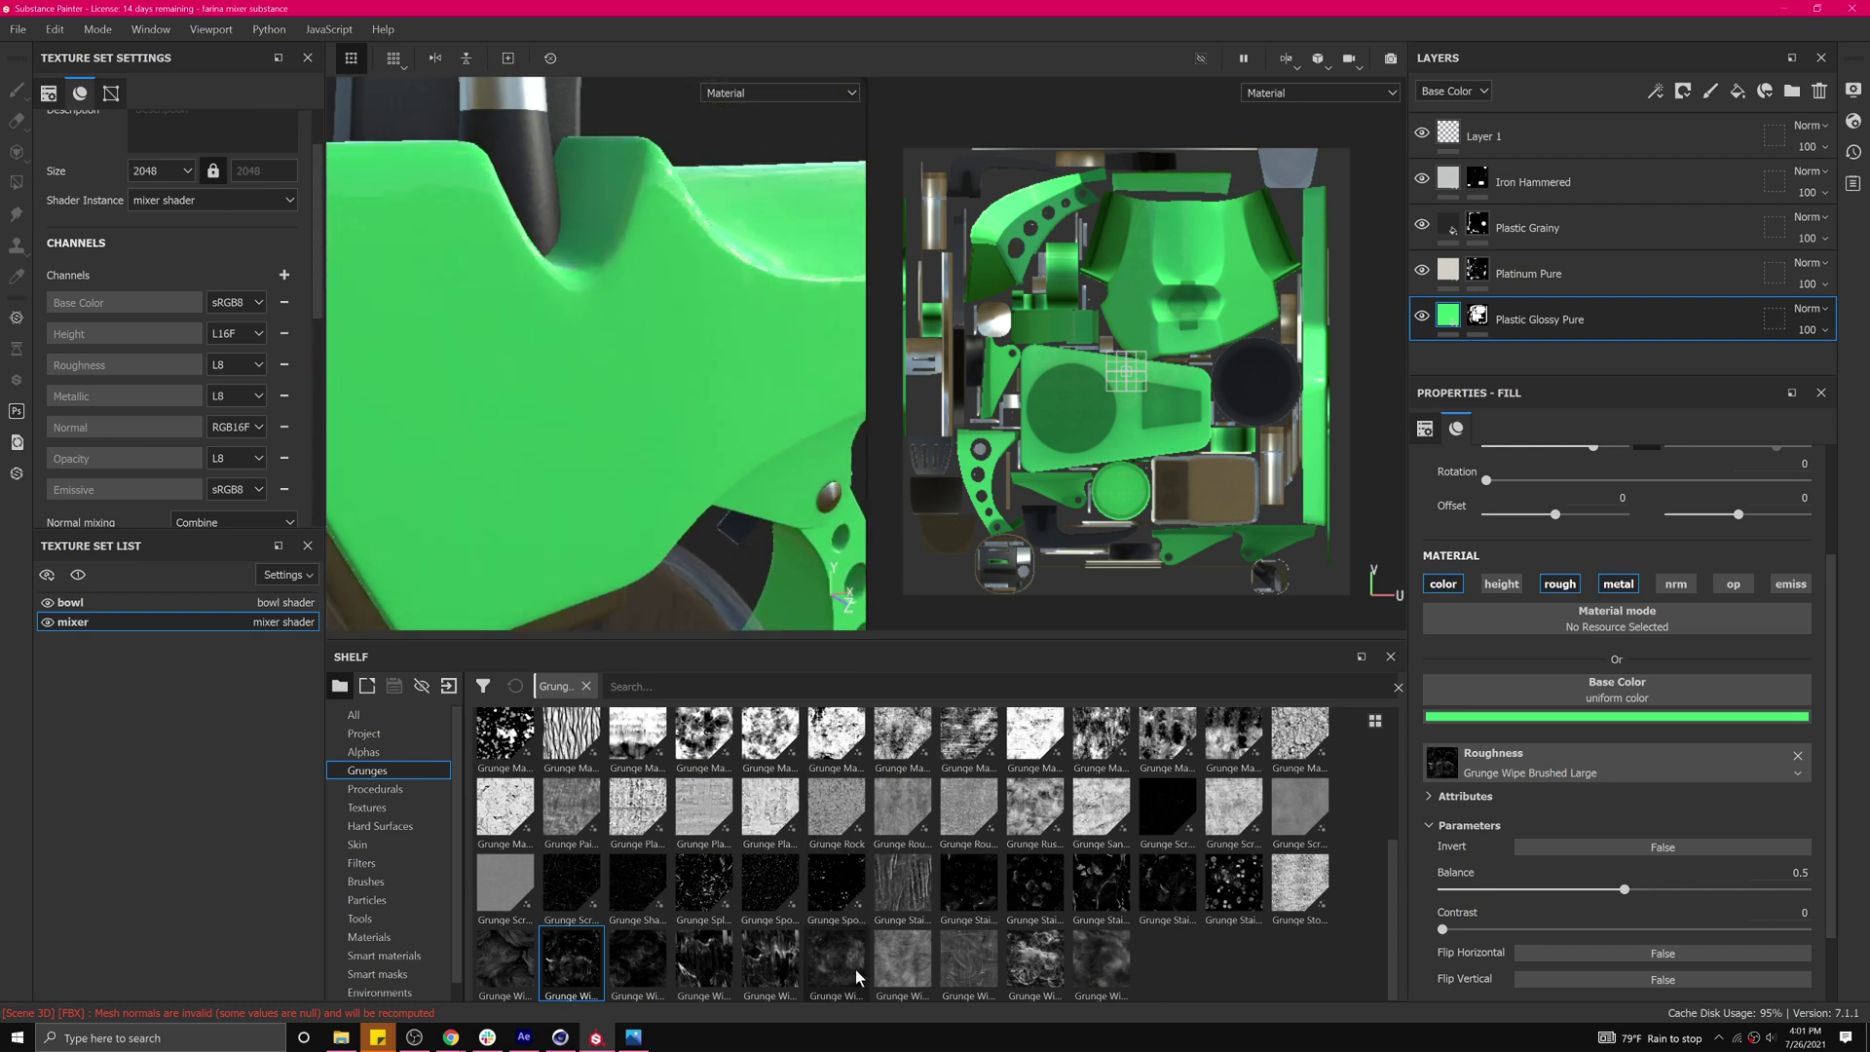
Apply Grunge Wipe Brushed Large to the Platinum Pure layer's roughness and inspect the metal knob and beaters.
mouse_move(831, 956)
left_click(1442, 278)
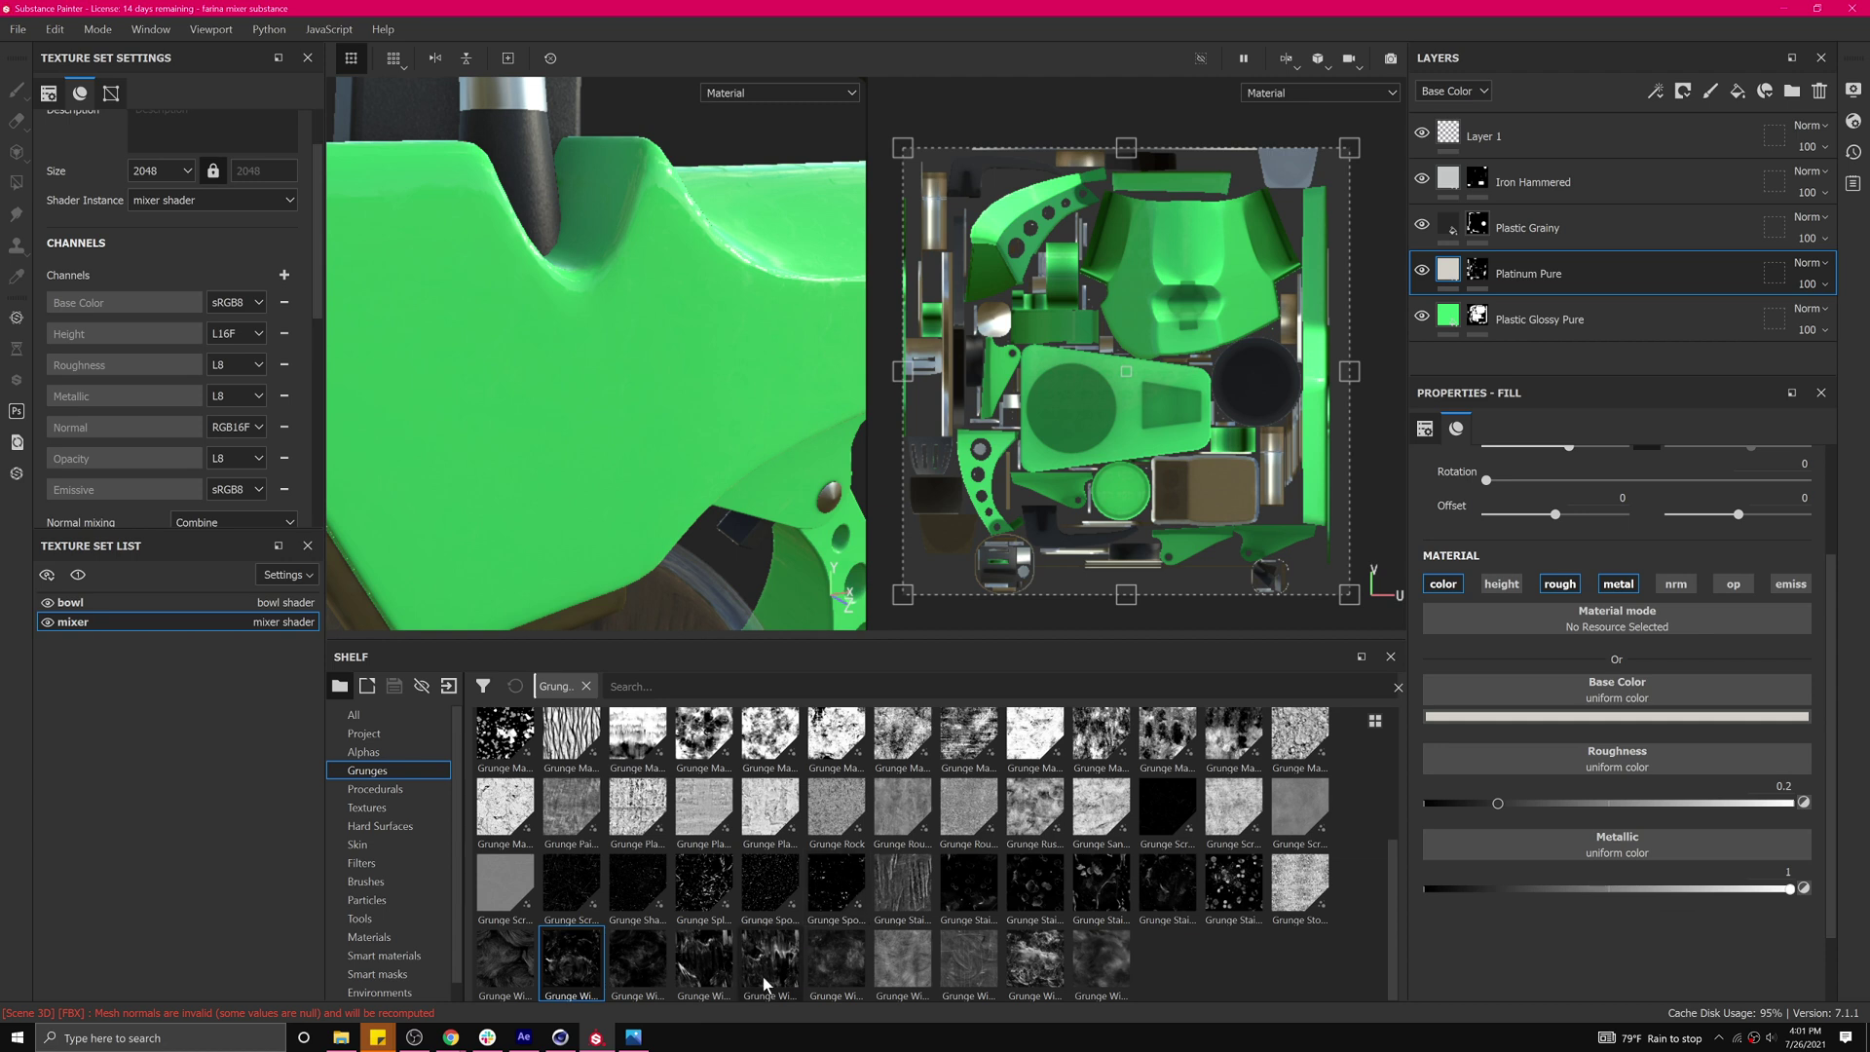
left_click_drag(577, 967, 1632, 766)
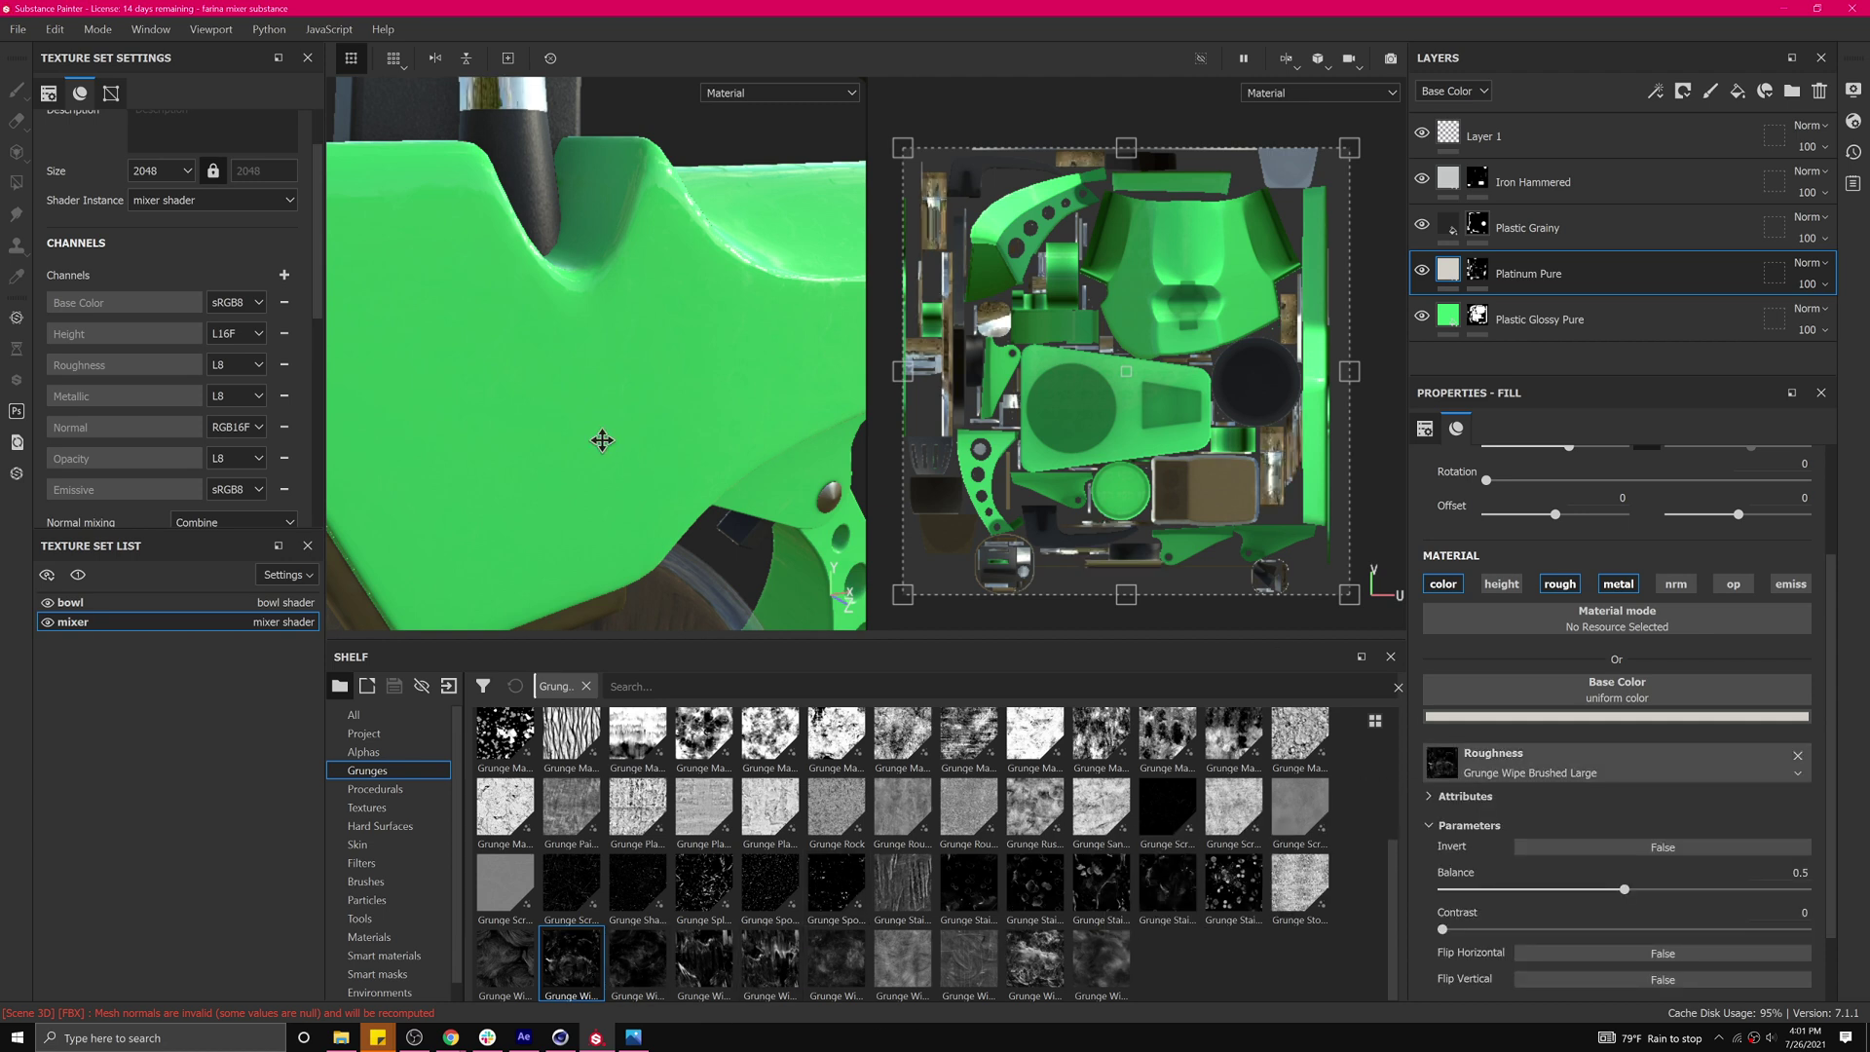
middle_click_drag(601, 440, 688, 644, "alt")
scroll(603, 293, "up", 3)
scroll(599, 298, "down", 4)
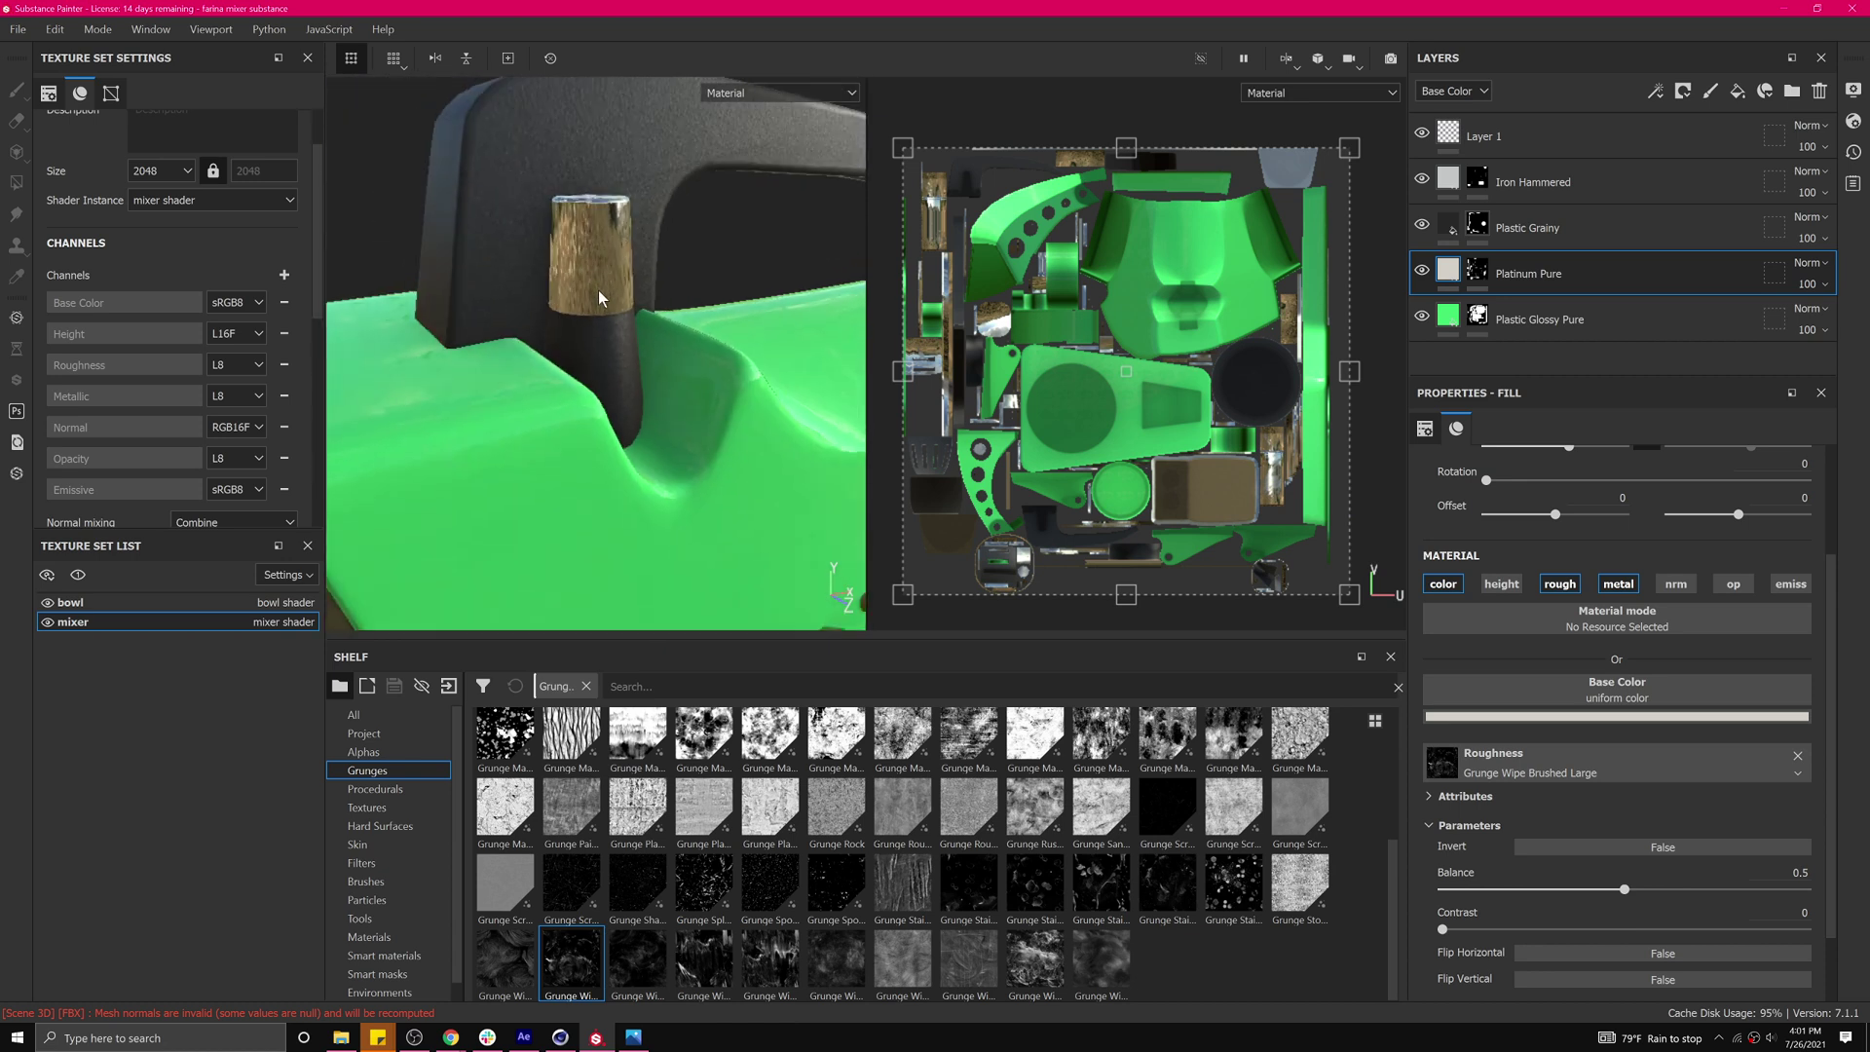
left_click_drag(599, 298, 615, 434, "alt")
scroll(642, 465, "up", 3)
mouse_move(658, 335)
left_mouse_down("alt")
mouse_move(656, 252)
mouse_move(647, 325)
left_mouse_up("alt")
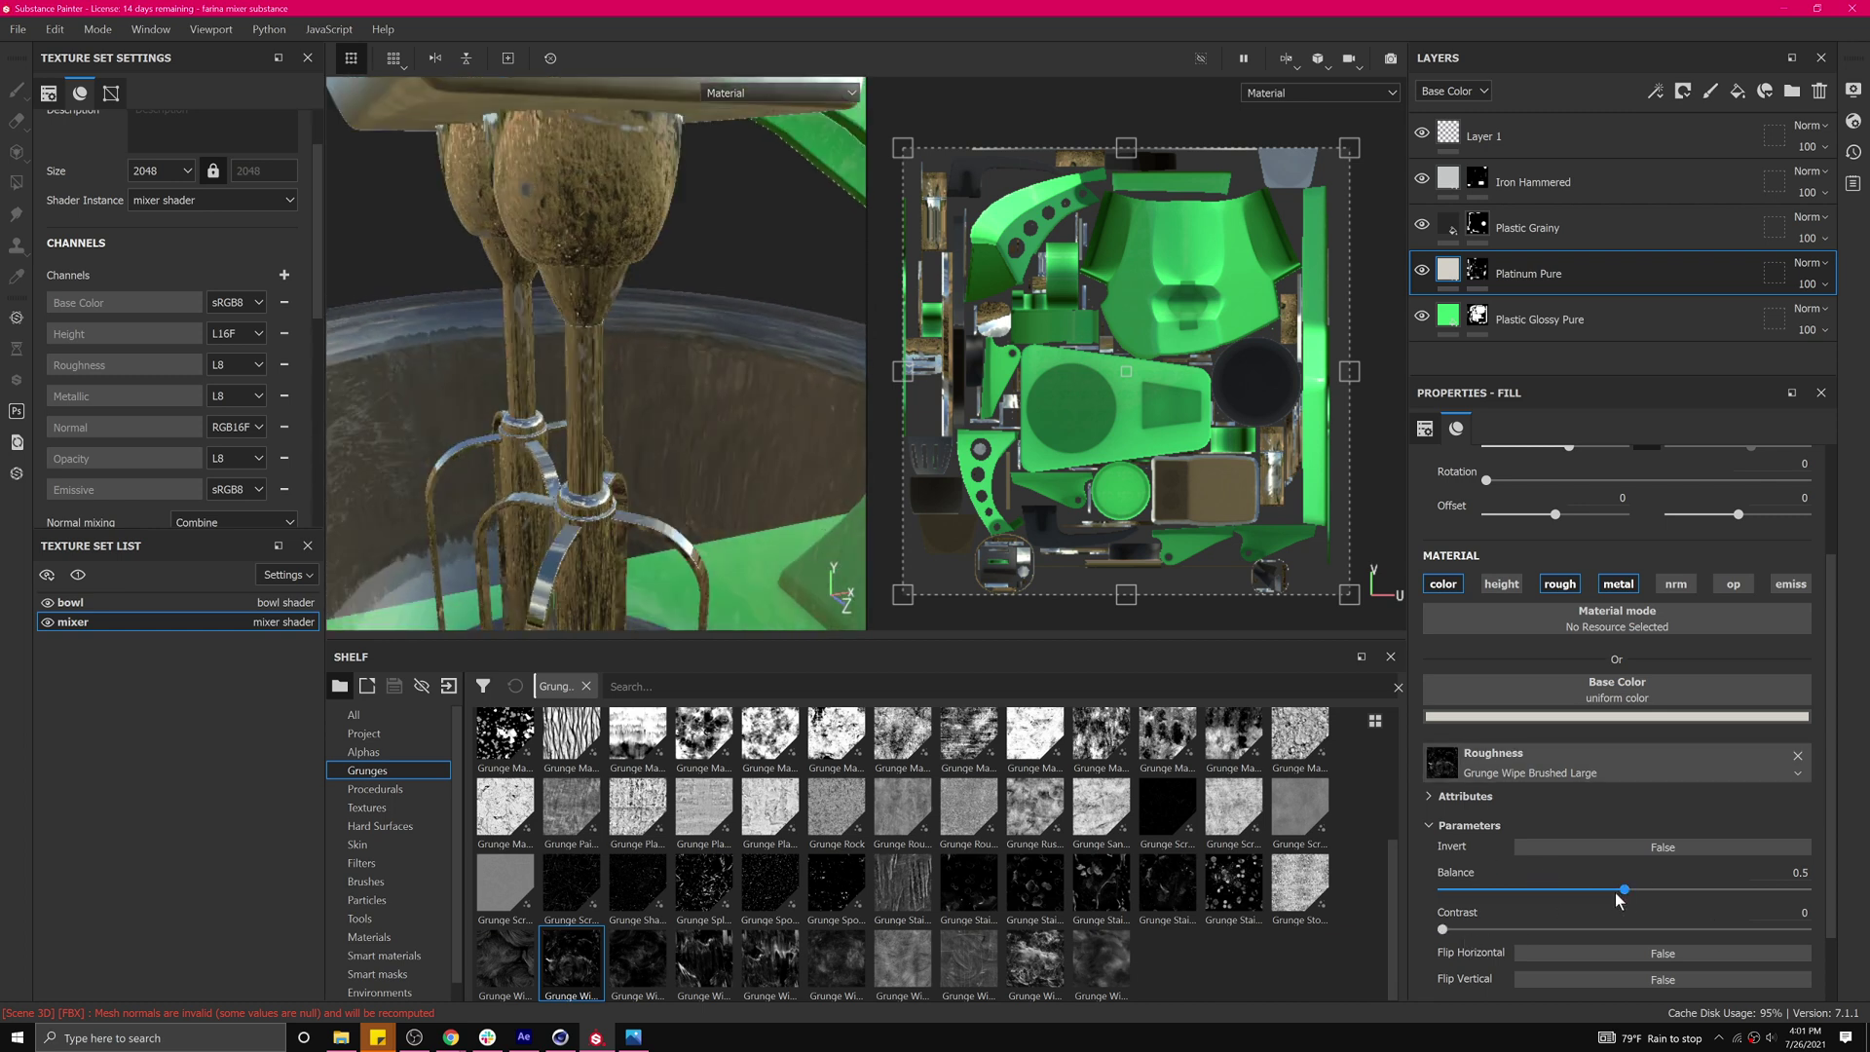
Set the Platinum Pure roughness map's balance to 0.45 and its contrast to 0.
mouse_move(1625, 893)
left_mouse_down()
mouse_move(1558, 893)
mouse_move(1819, 888)
mouse_move(1593, 901)
left_mouse_up()
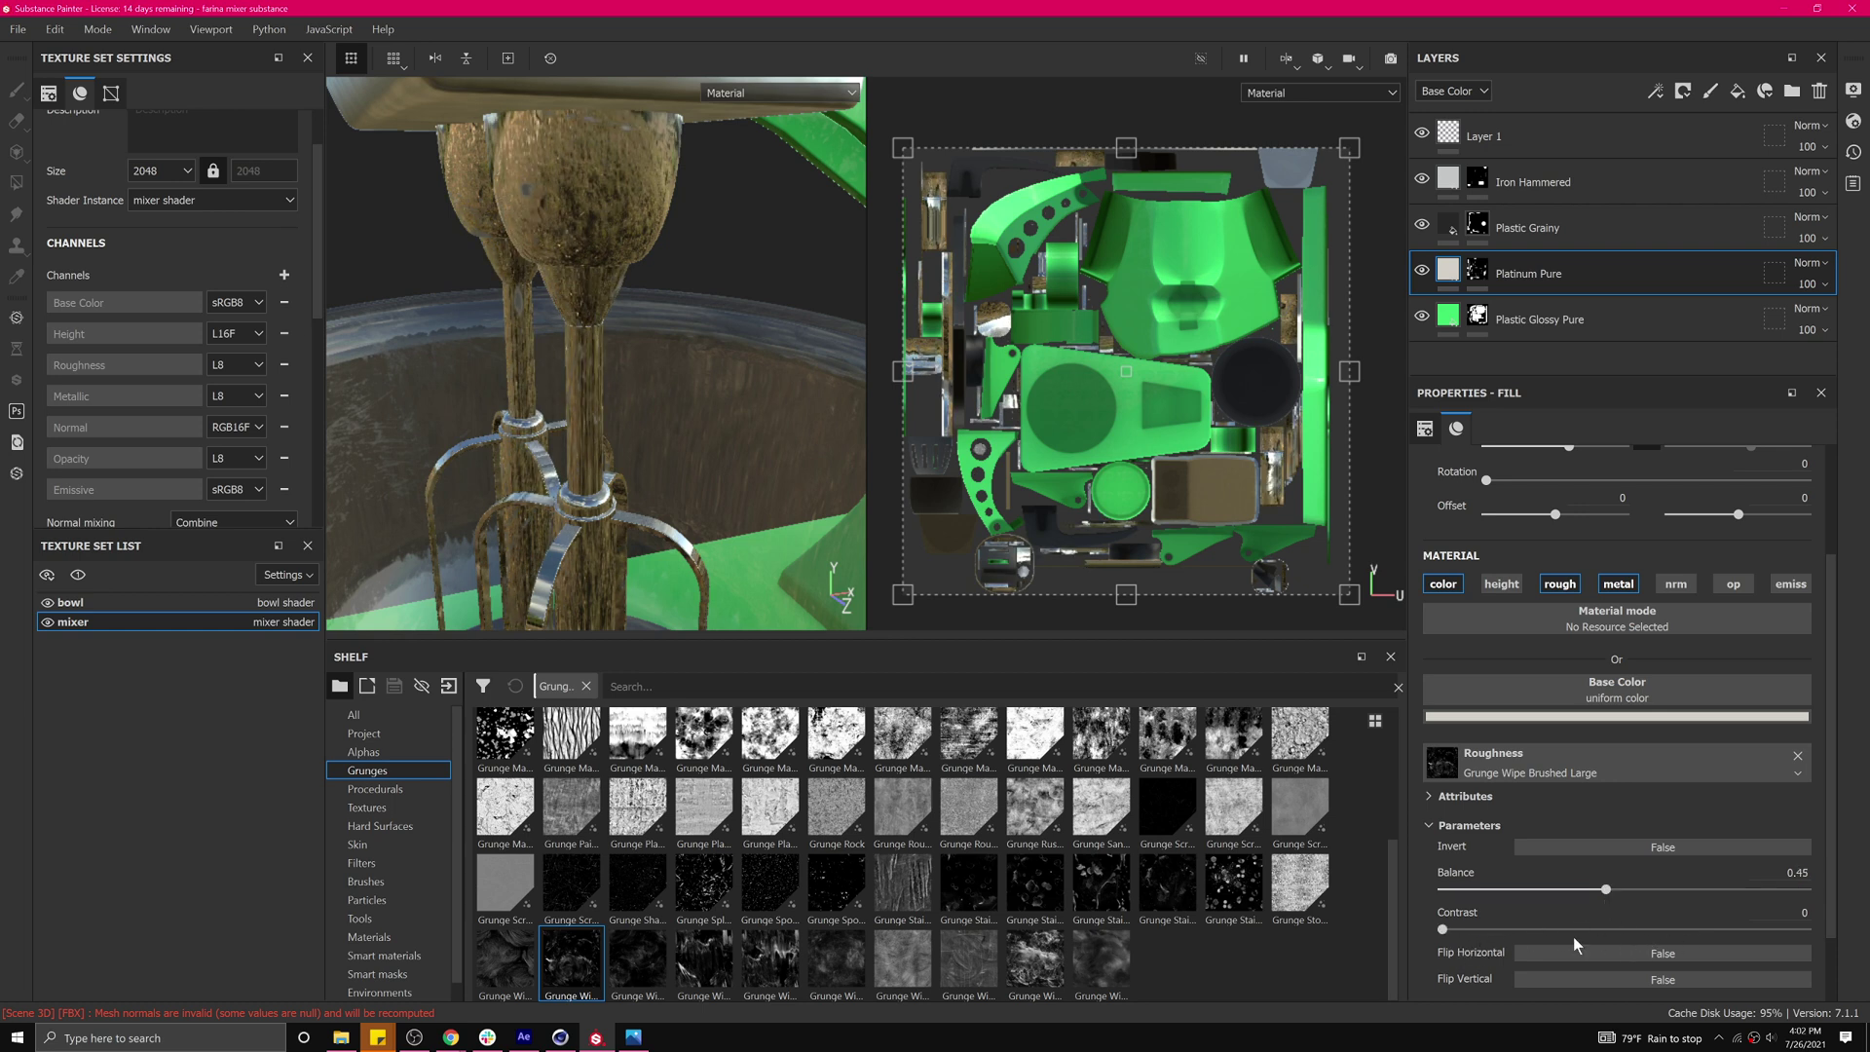
left_click_drag(1572, 929, 1346, 921)
scroll(1480, 890, "down", 1)
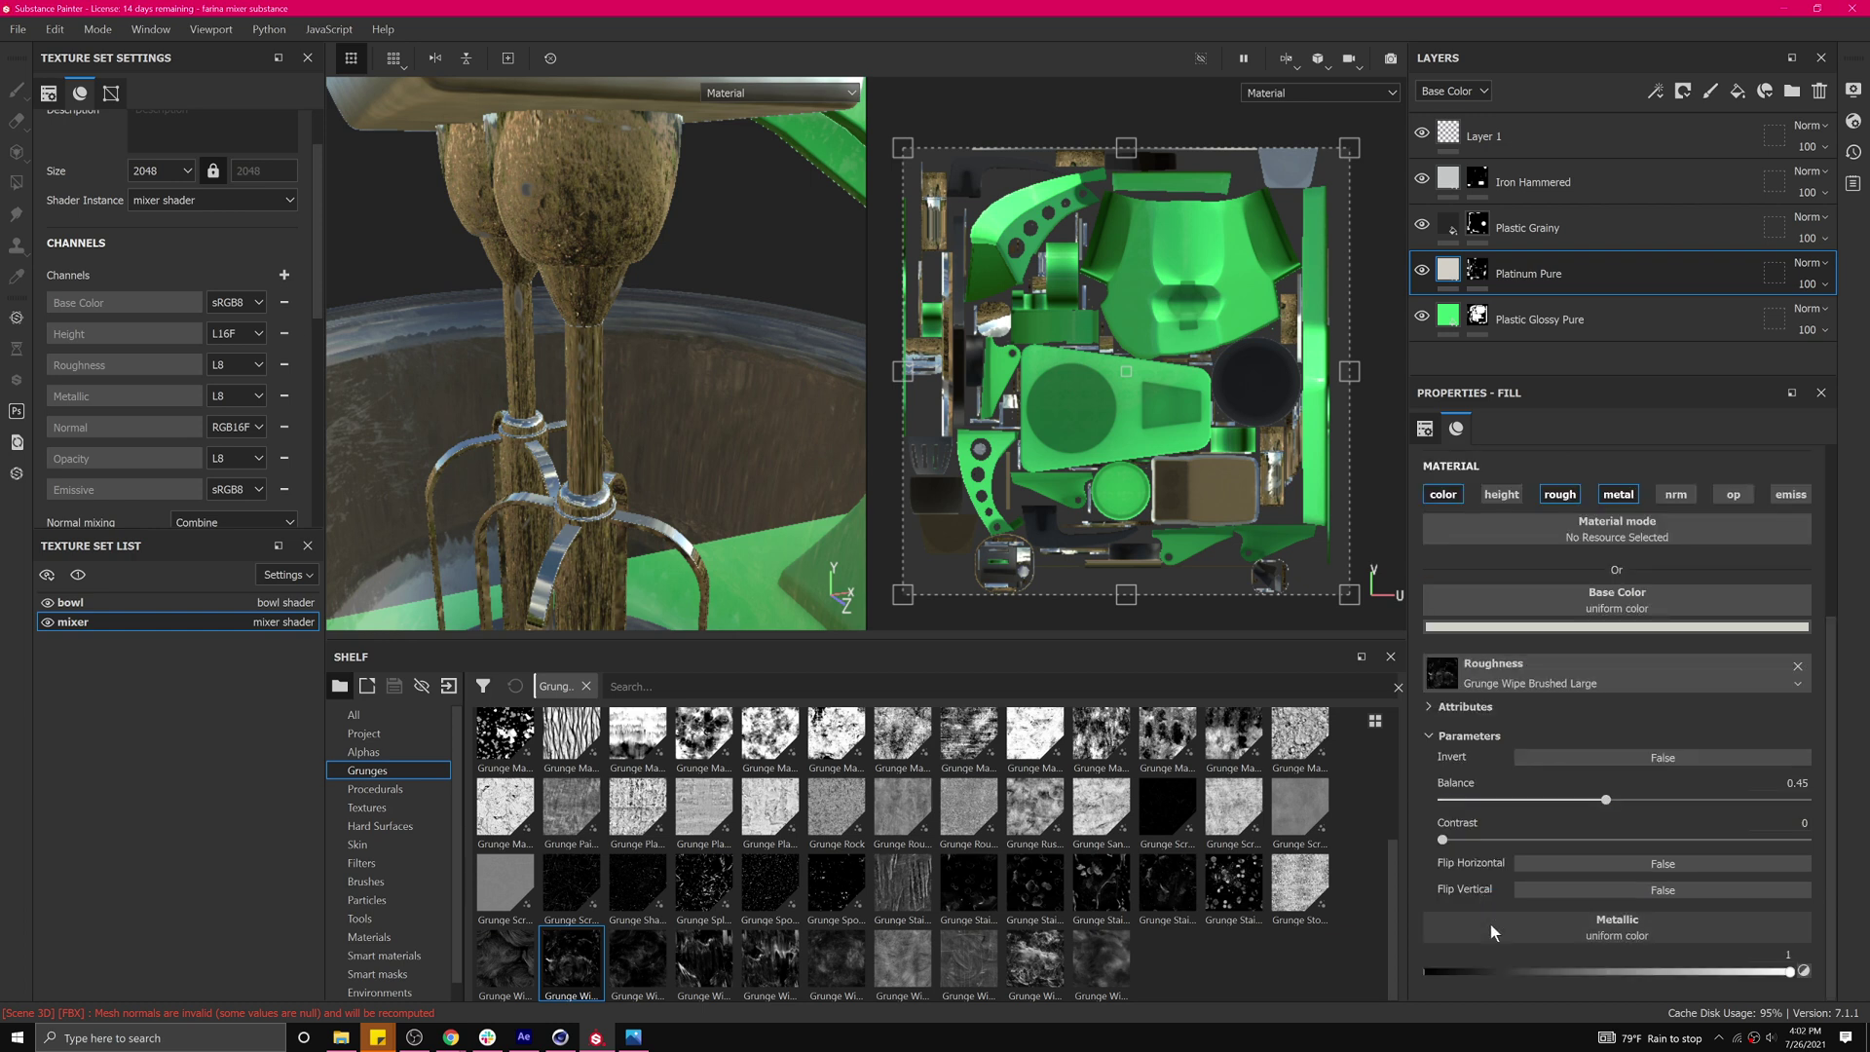
Try Grunge Plaster Painted as the Platinum Pure roughness map with a balance of 0.76, and remove the map again.
mouse_move(908, 910)
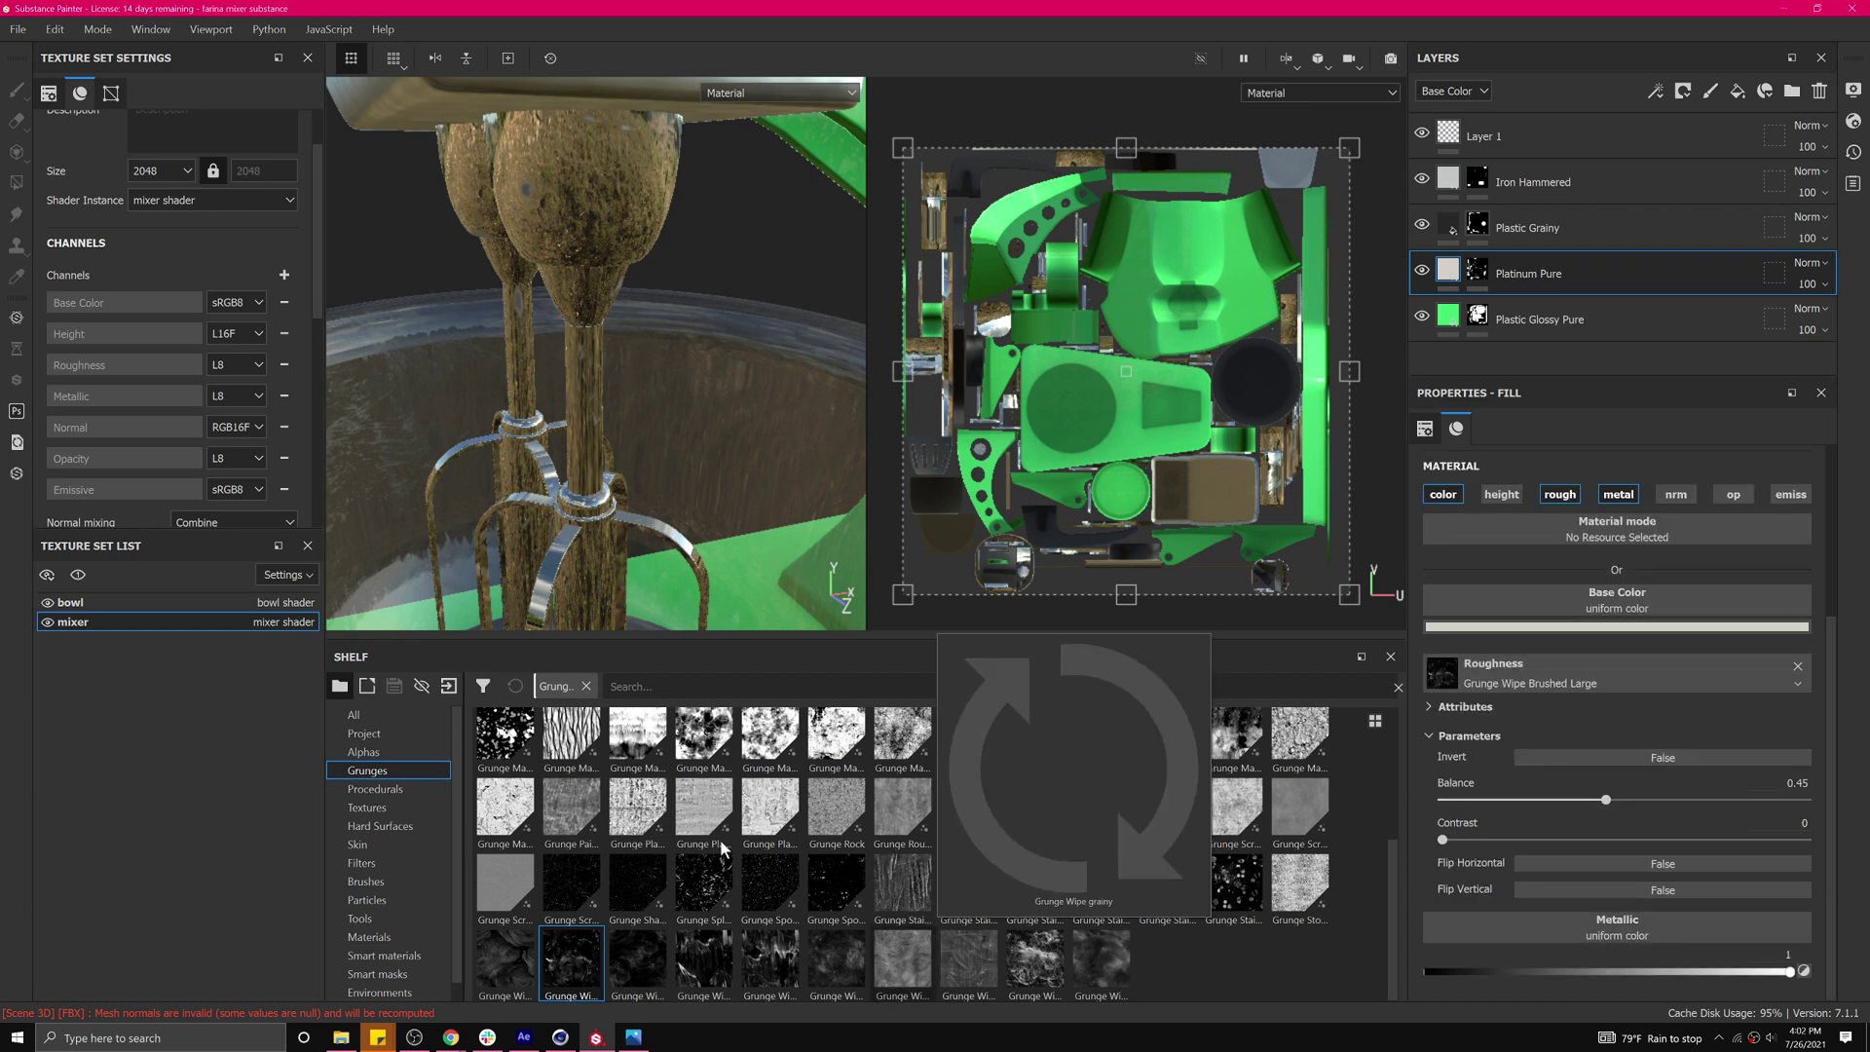
mouse_move(769, 809)
left_mouse_down()
mouse_move(1577, 767)
mouse_move(1607, 740)
mouse_move(1558, 679)
left_mouse_up()
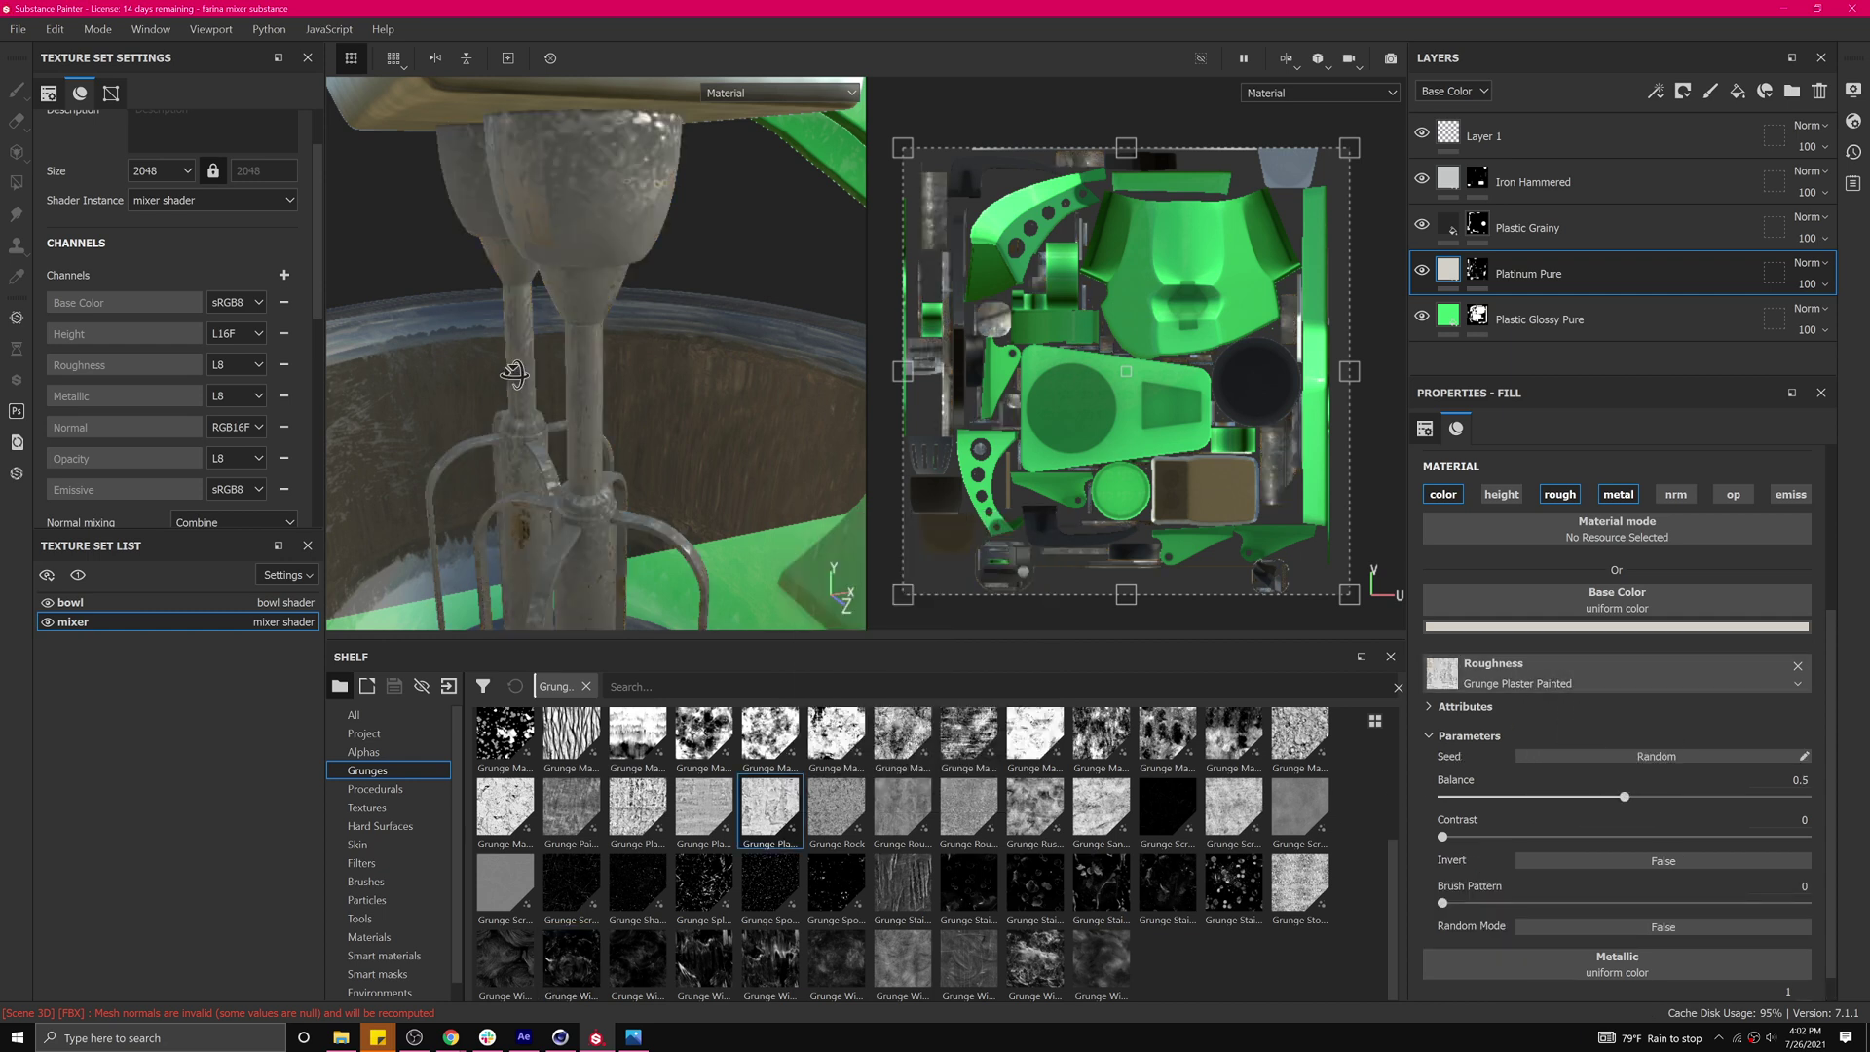
left_click_drag(516, 375, 530, 353, "alt")
left_click_drag(1611, 794, 1552, 806)
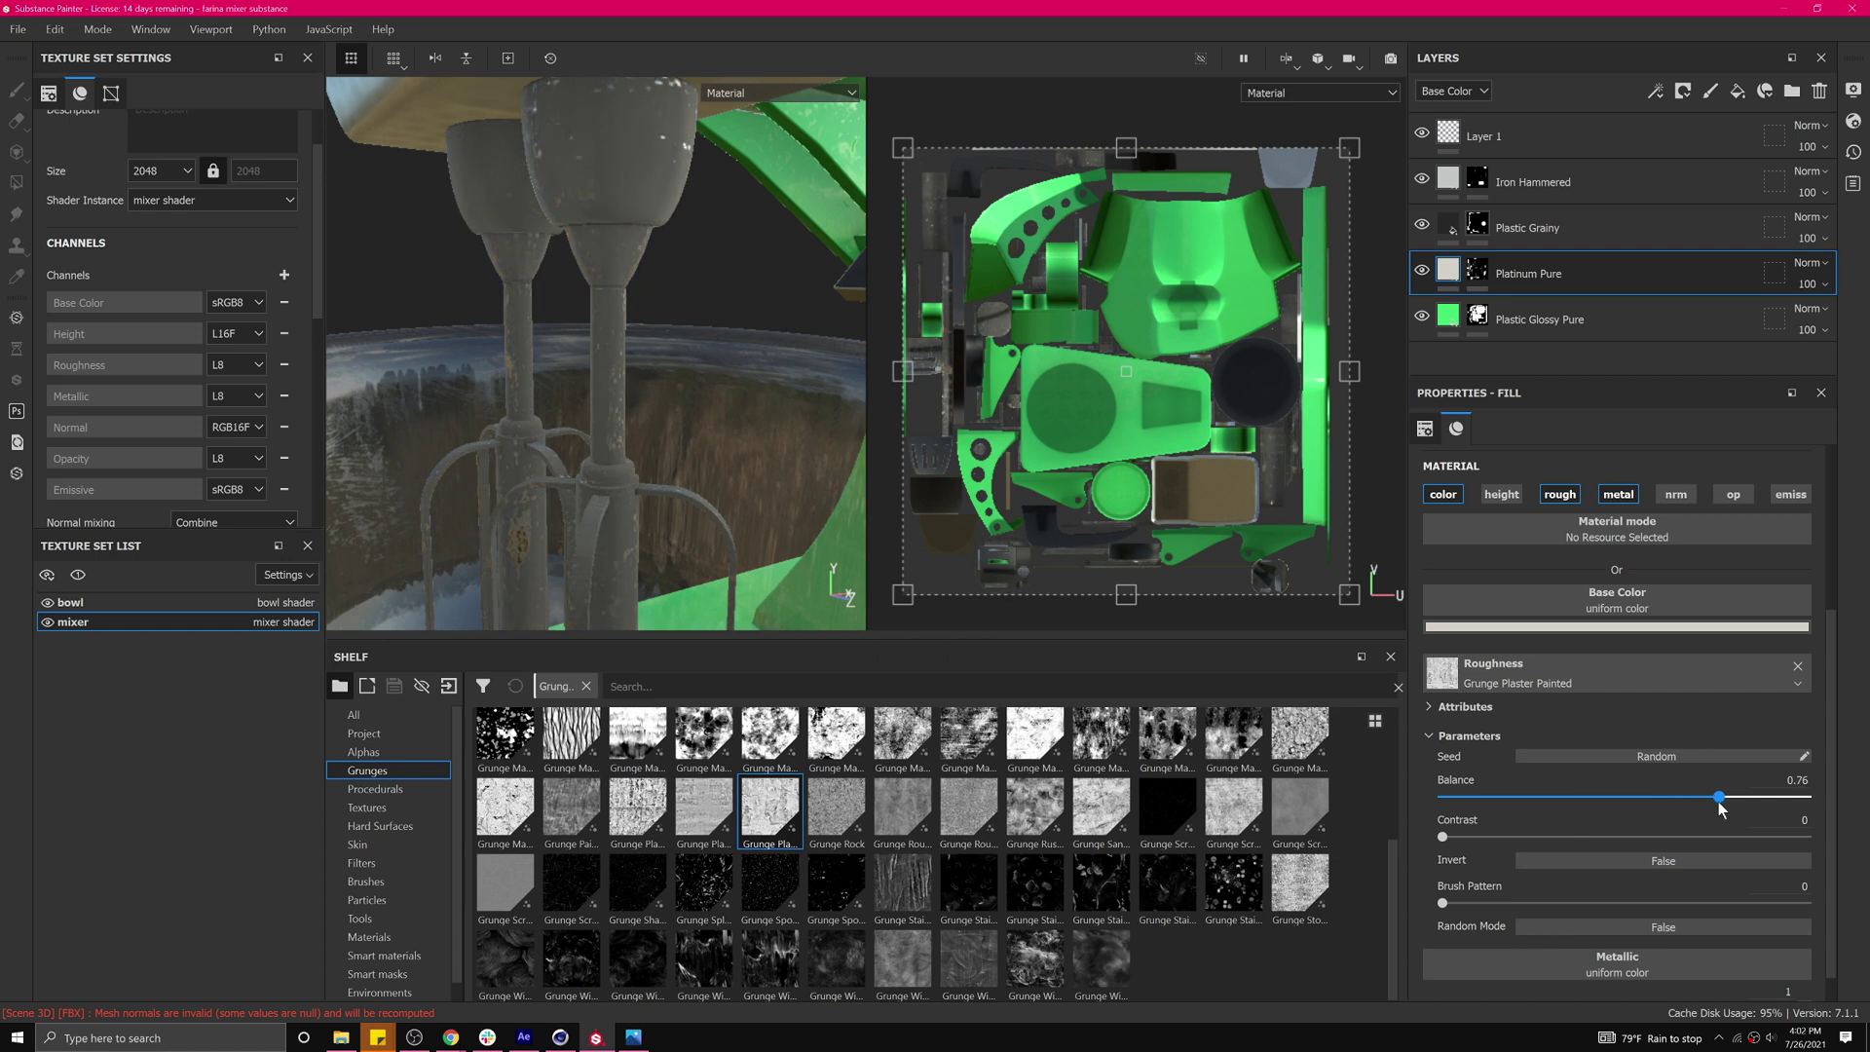
mouse_move(1714, 798)
left_mouse_down()
mouse_move(1500, 811)
mouse_move(1737, 810)
mouse_move(1721, 814)
left_mouse_up()
left_click(1796, 666)
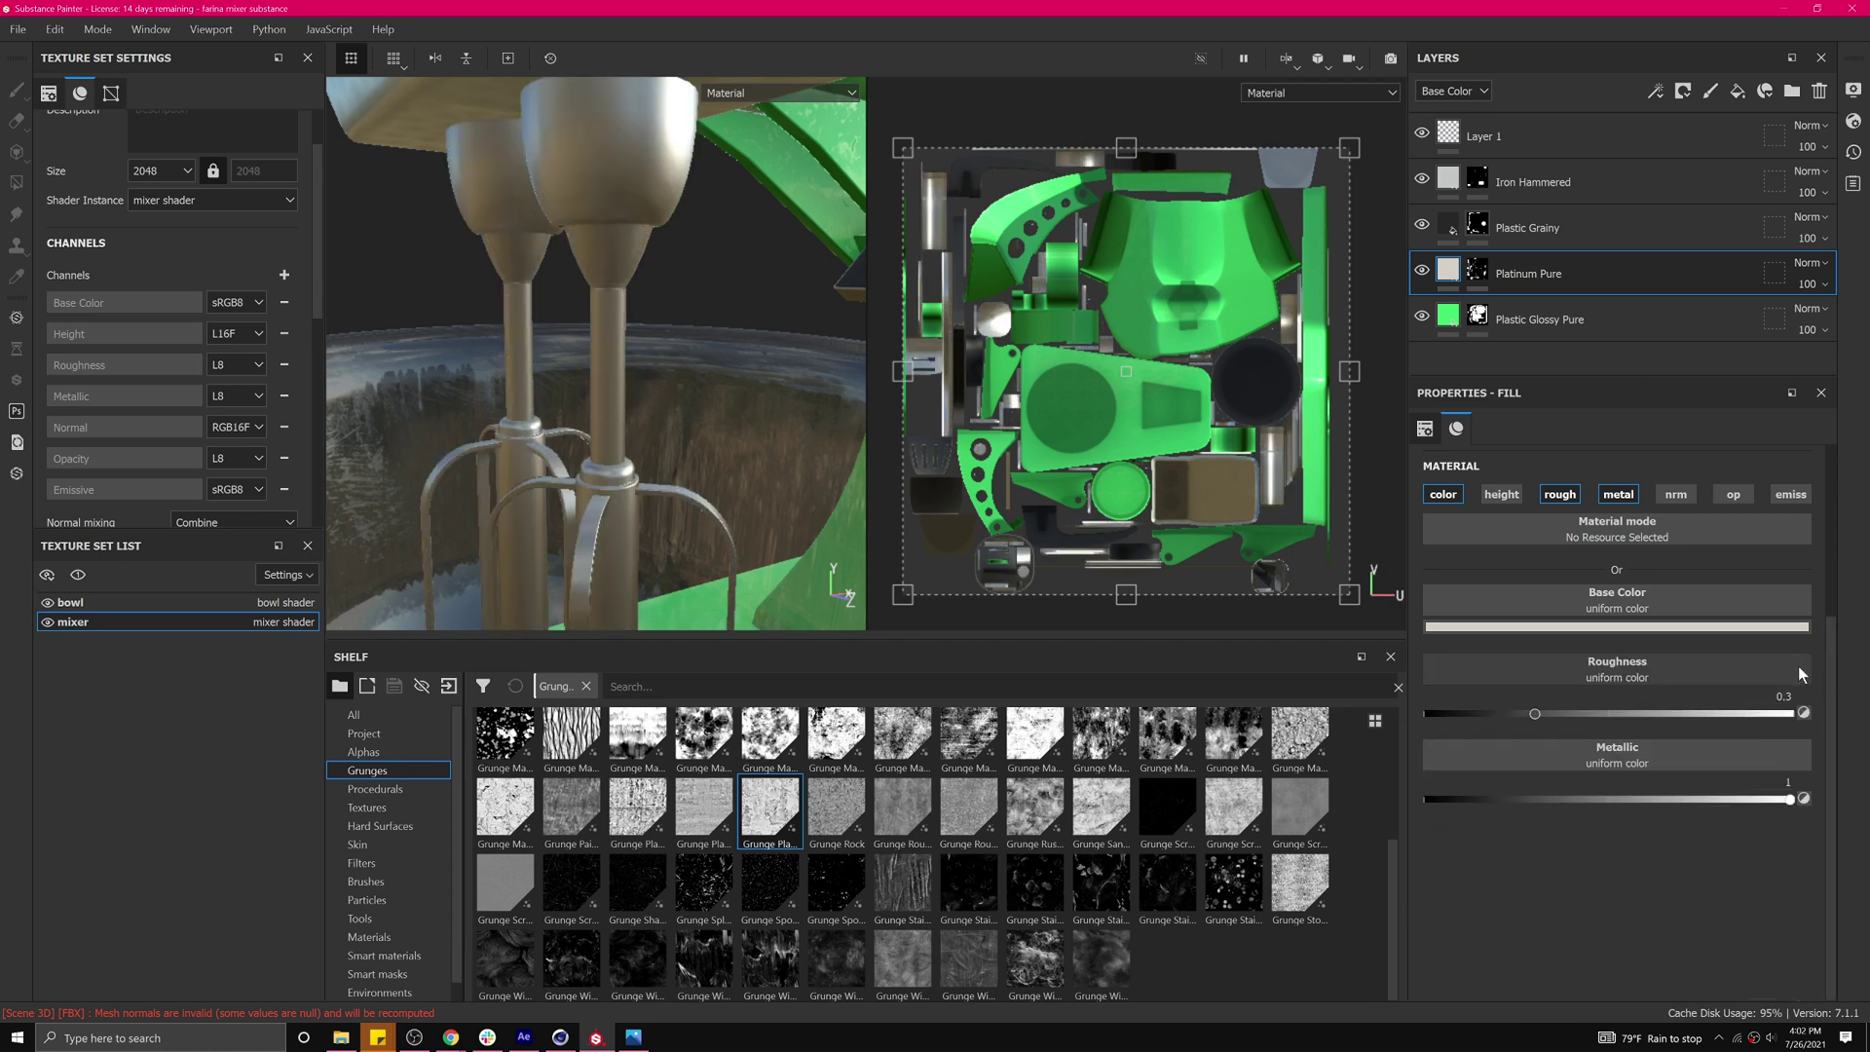
Set the Platinum Pure layer's uniform roughness to 0.2454 and check the metal parts.
mouse_move(1534, 712)
left_mouse_down()
mouse_move(1480, 719)
mouse_move(1737, 746)
mouse_move(1510, 734)
mouse_move(1458, 754)
mouse_move(1513, 737)
left_mouse_up()
scroll(733, 383, "up", 3)
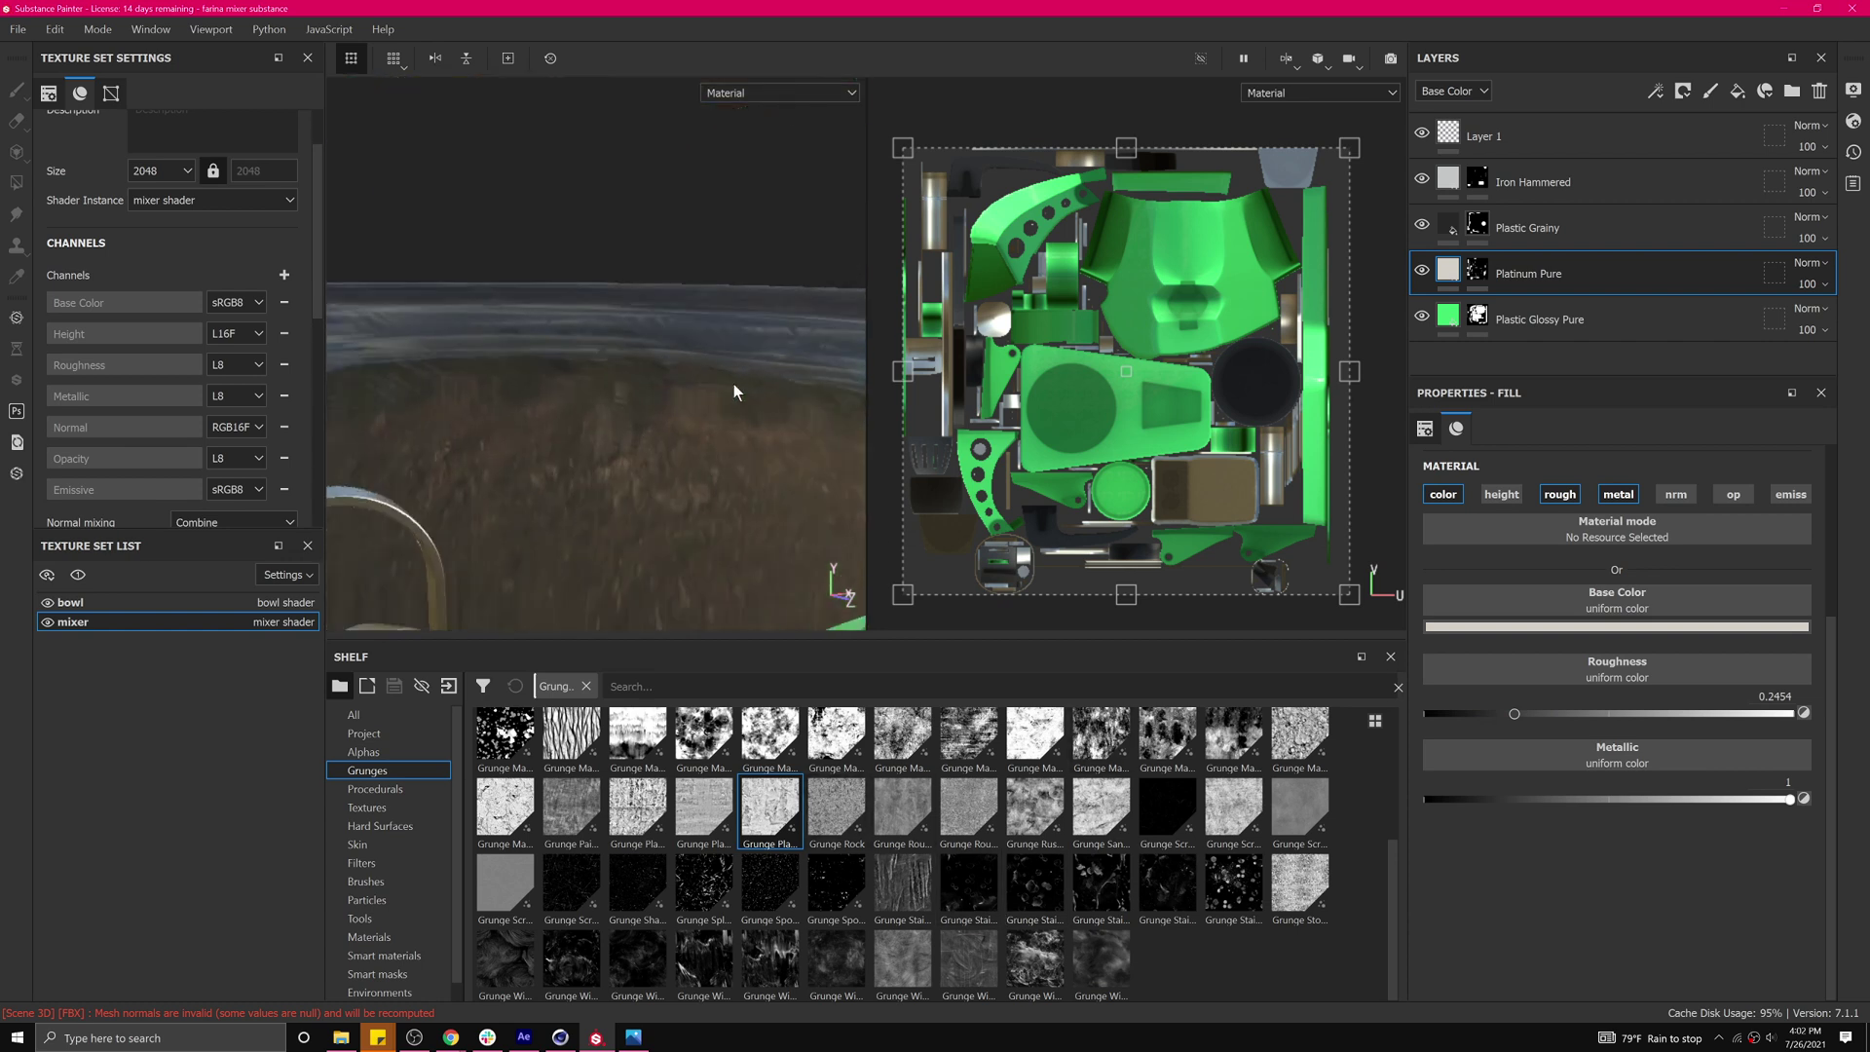
scroll(717, 438, "down", 7)
left_click_drag(720, 290, 731, 341, "alt")
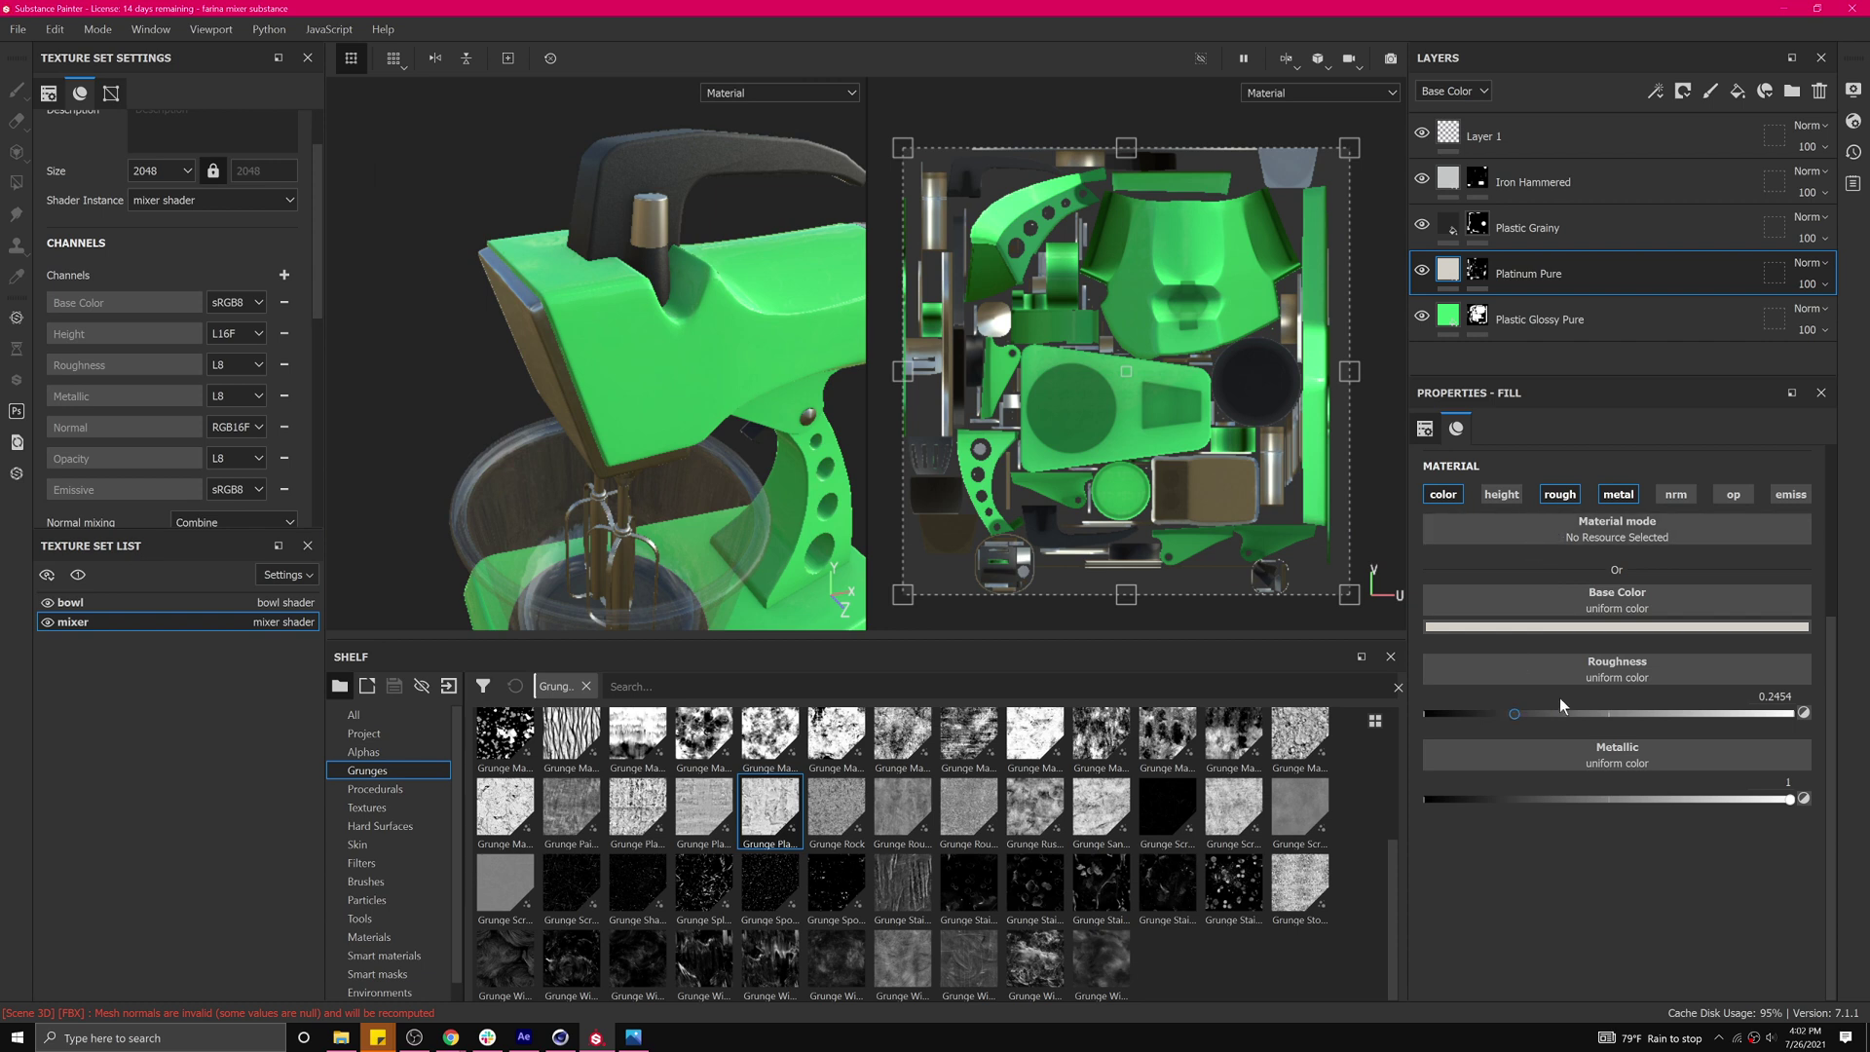
Apply Grunge Map 007 to the Platinum Pure layer's roughness and inspect the beaters and front metal trim.
scroll(1558, 697, "up", 3)
scroll(1558, 697, "down", 1)
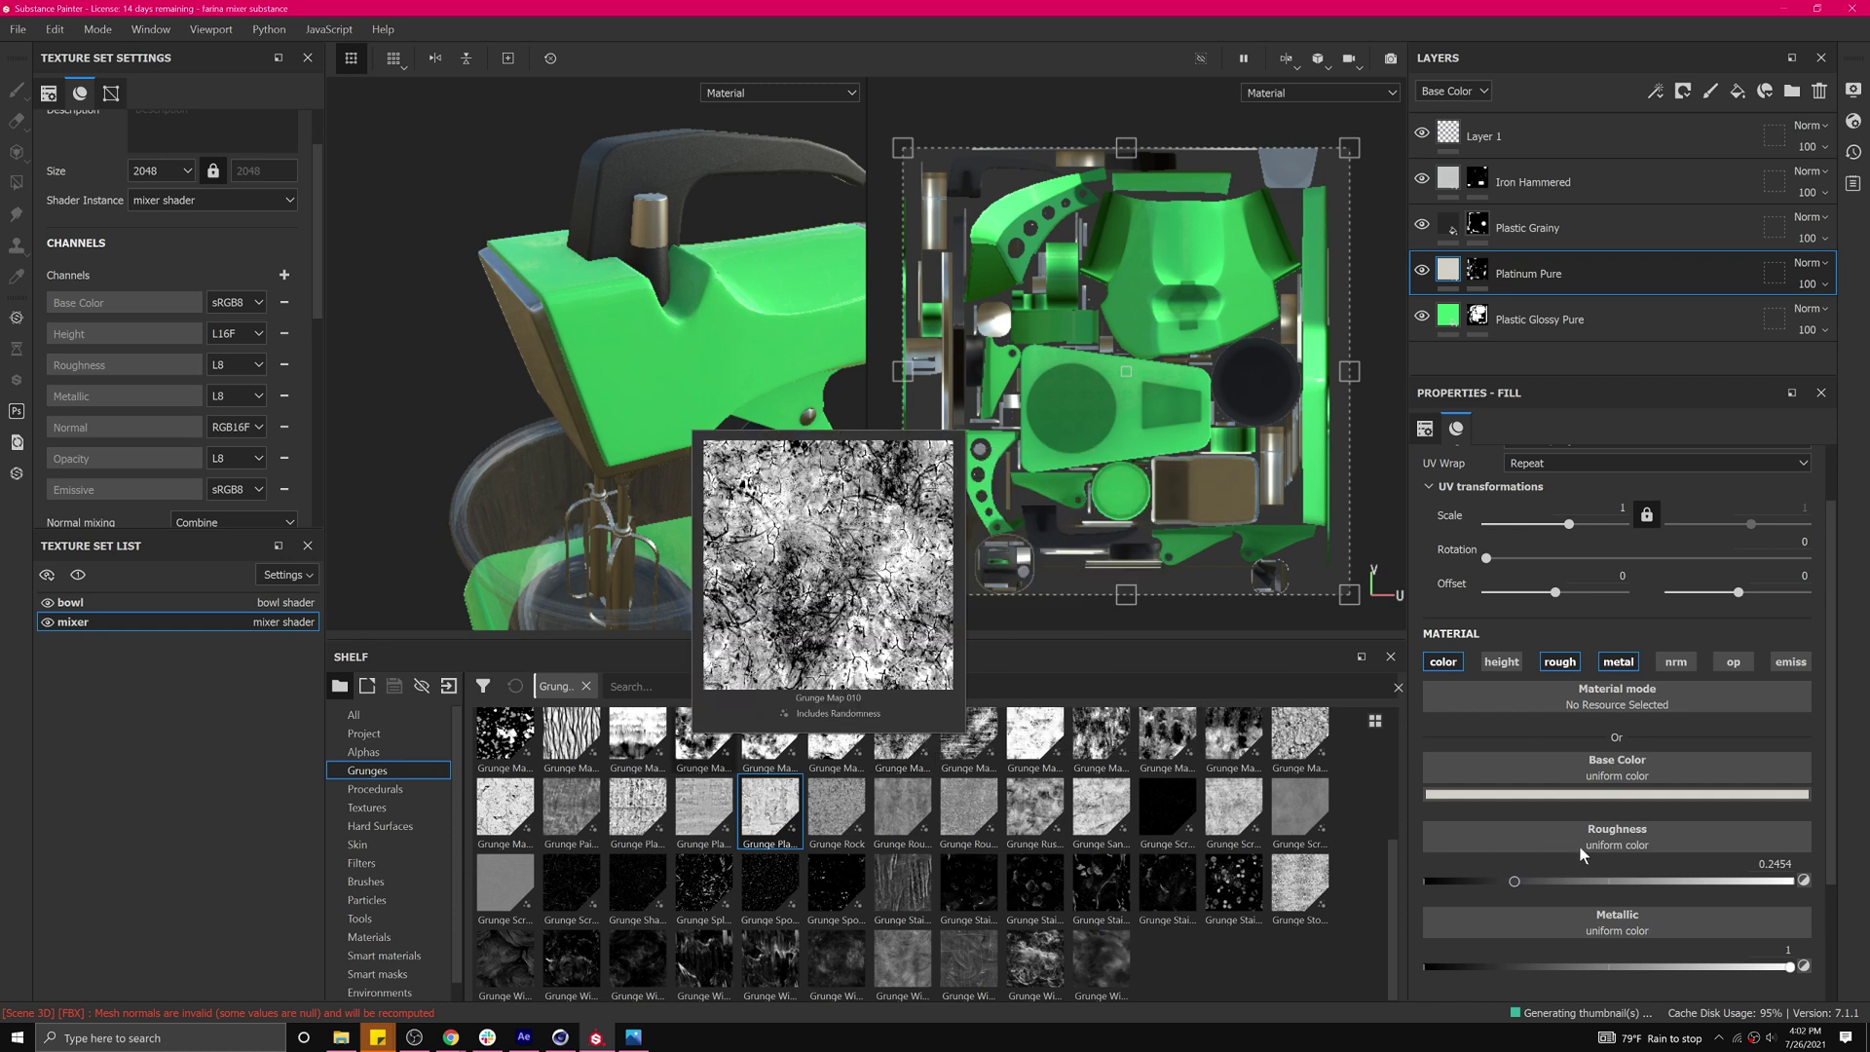
left_click_drag(1579, 845, 1597, 842)
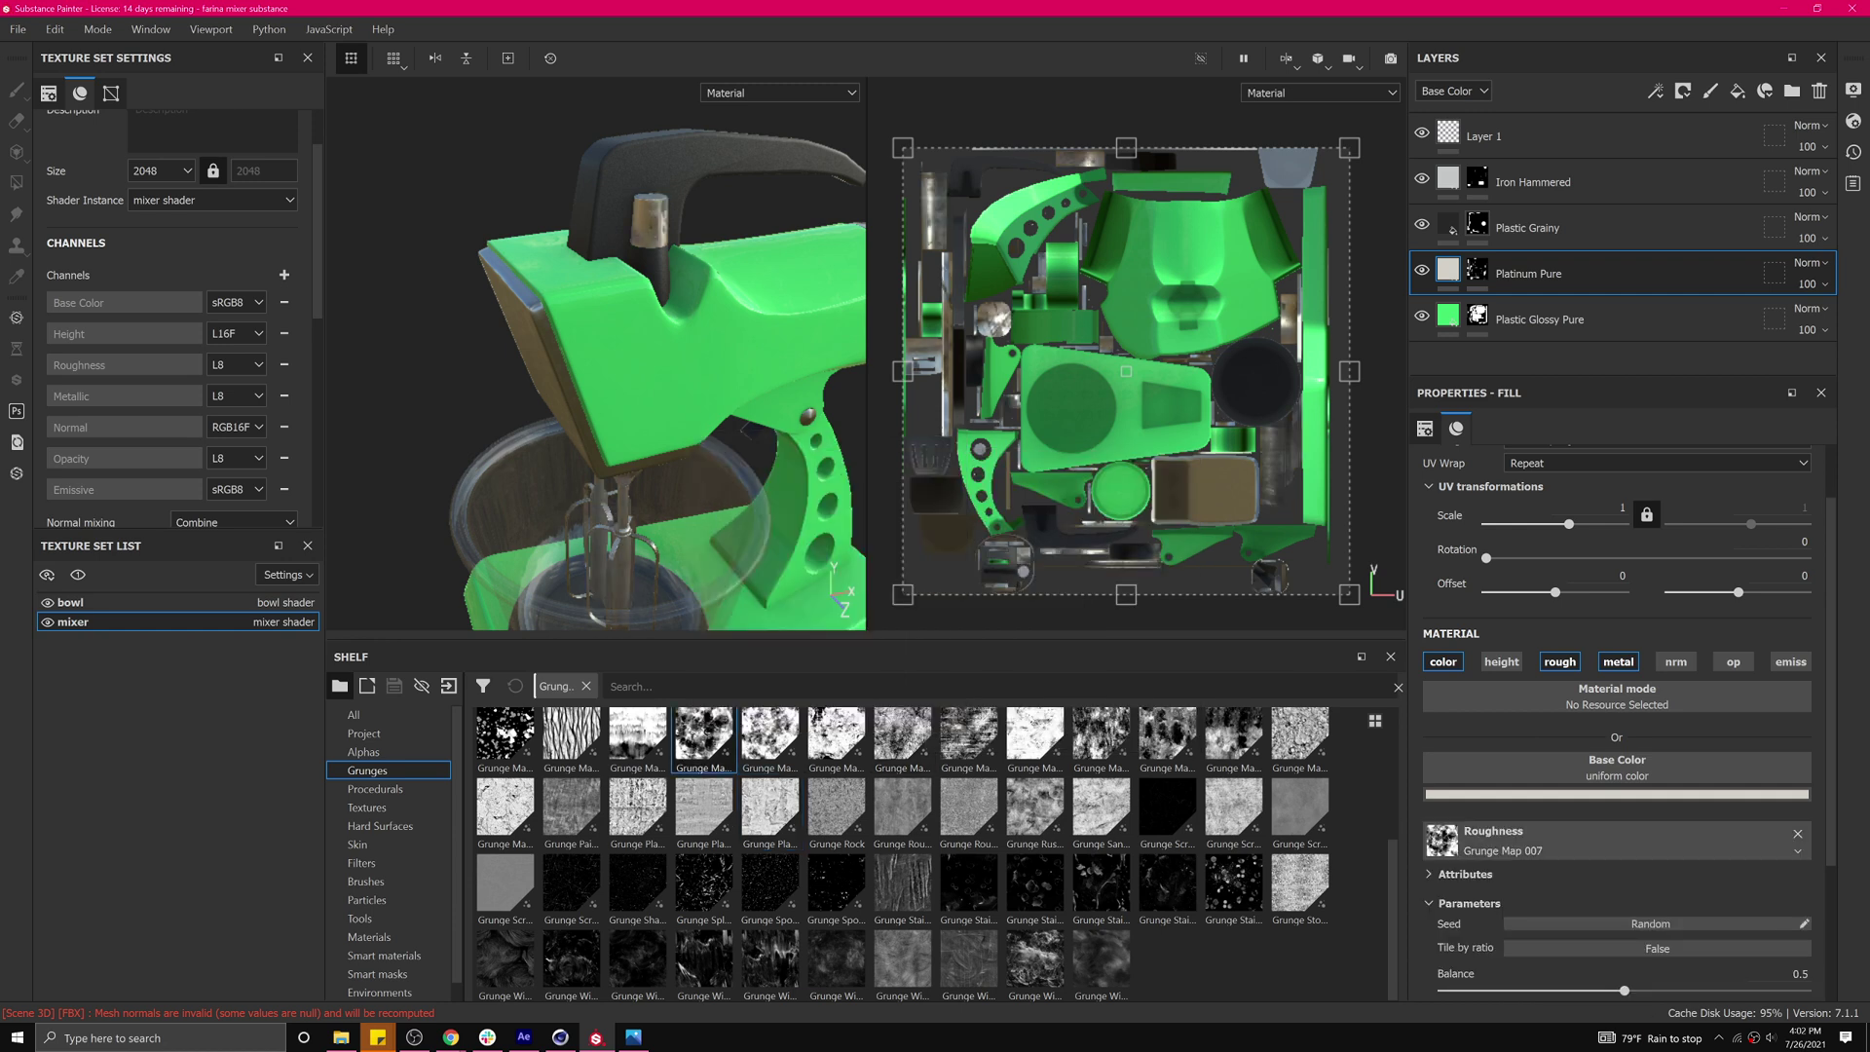
left_click_drag(750, 487, 822, 489, "alt")
scroll(717, 432, "up", 10)
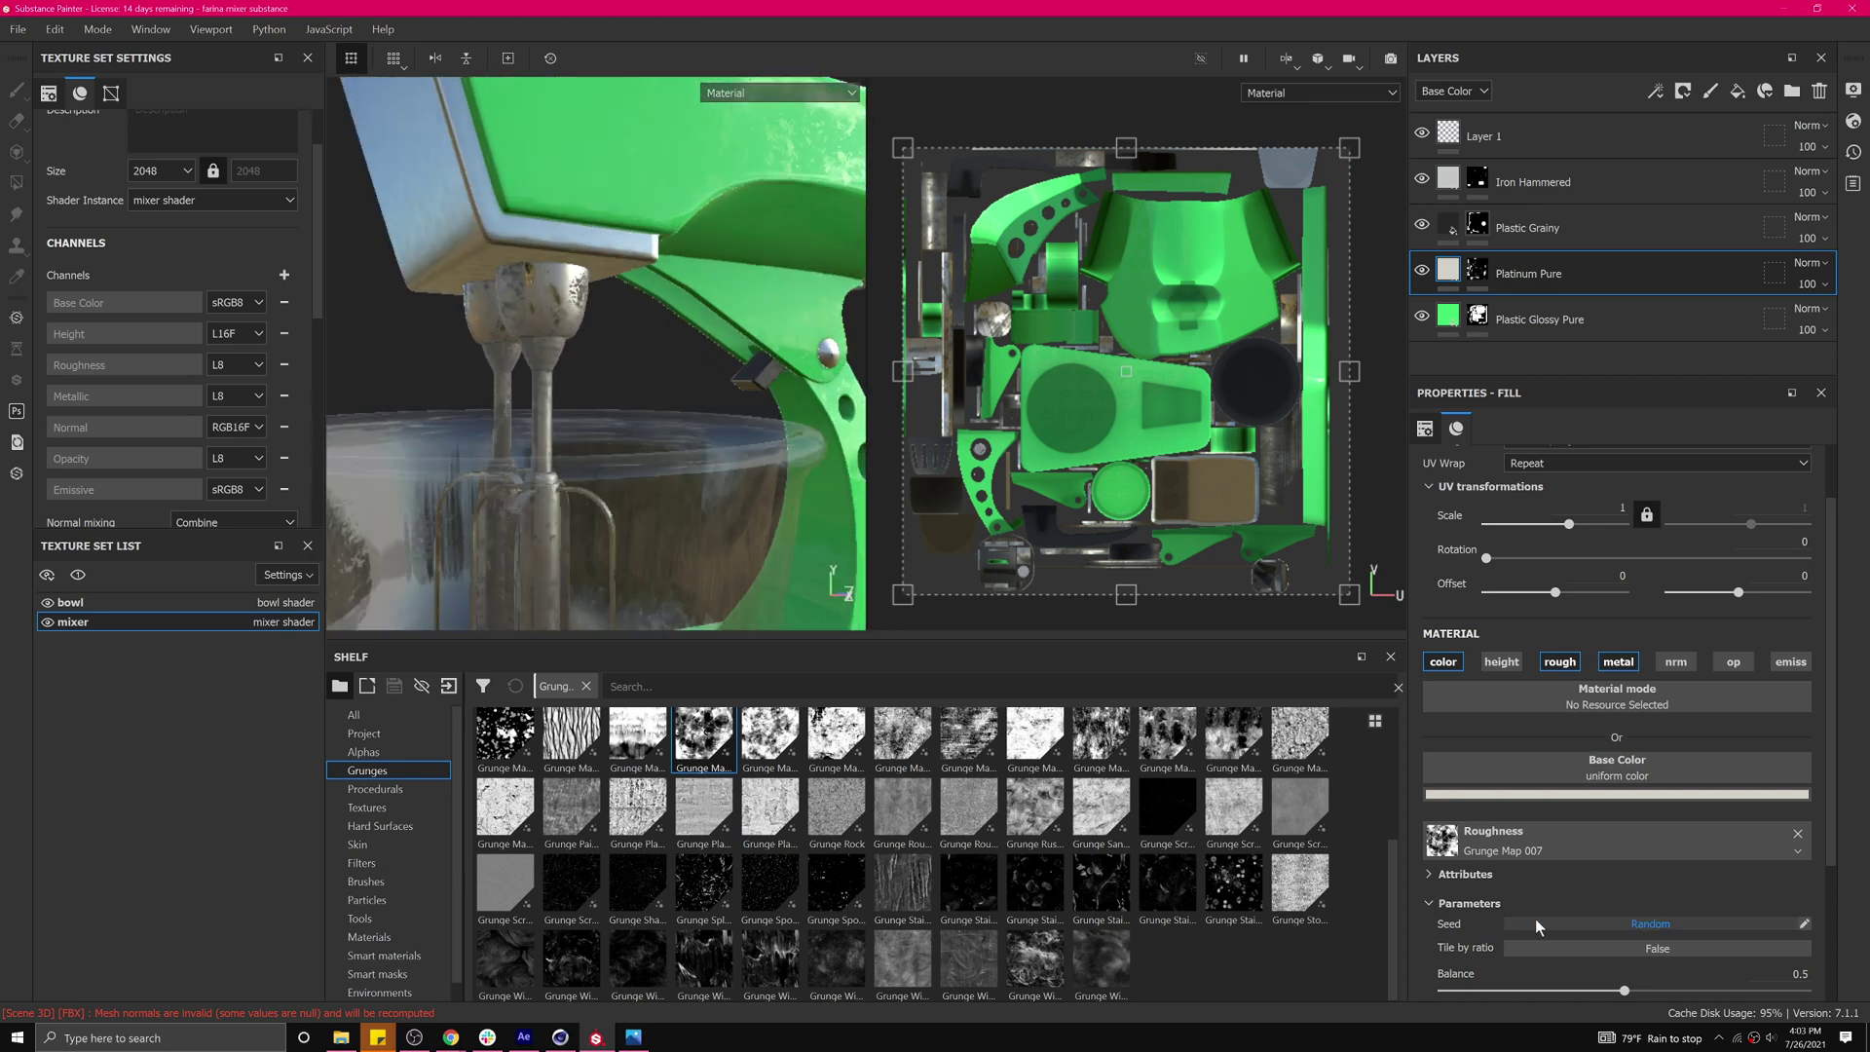
Try raising Grunge Map 007's brush pattern on the Platinum Pure roughness, and return it to 0.
scroll(1500, 913, "down", 2)
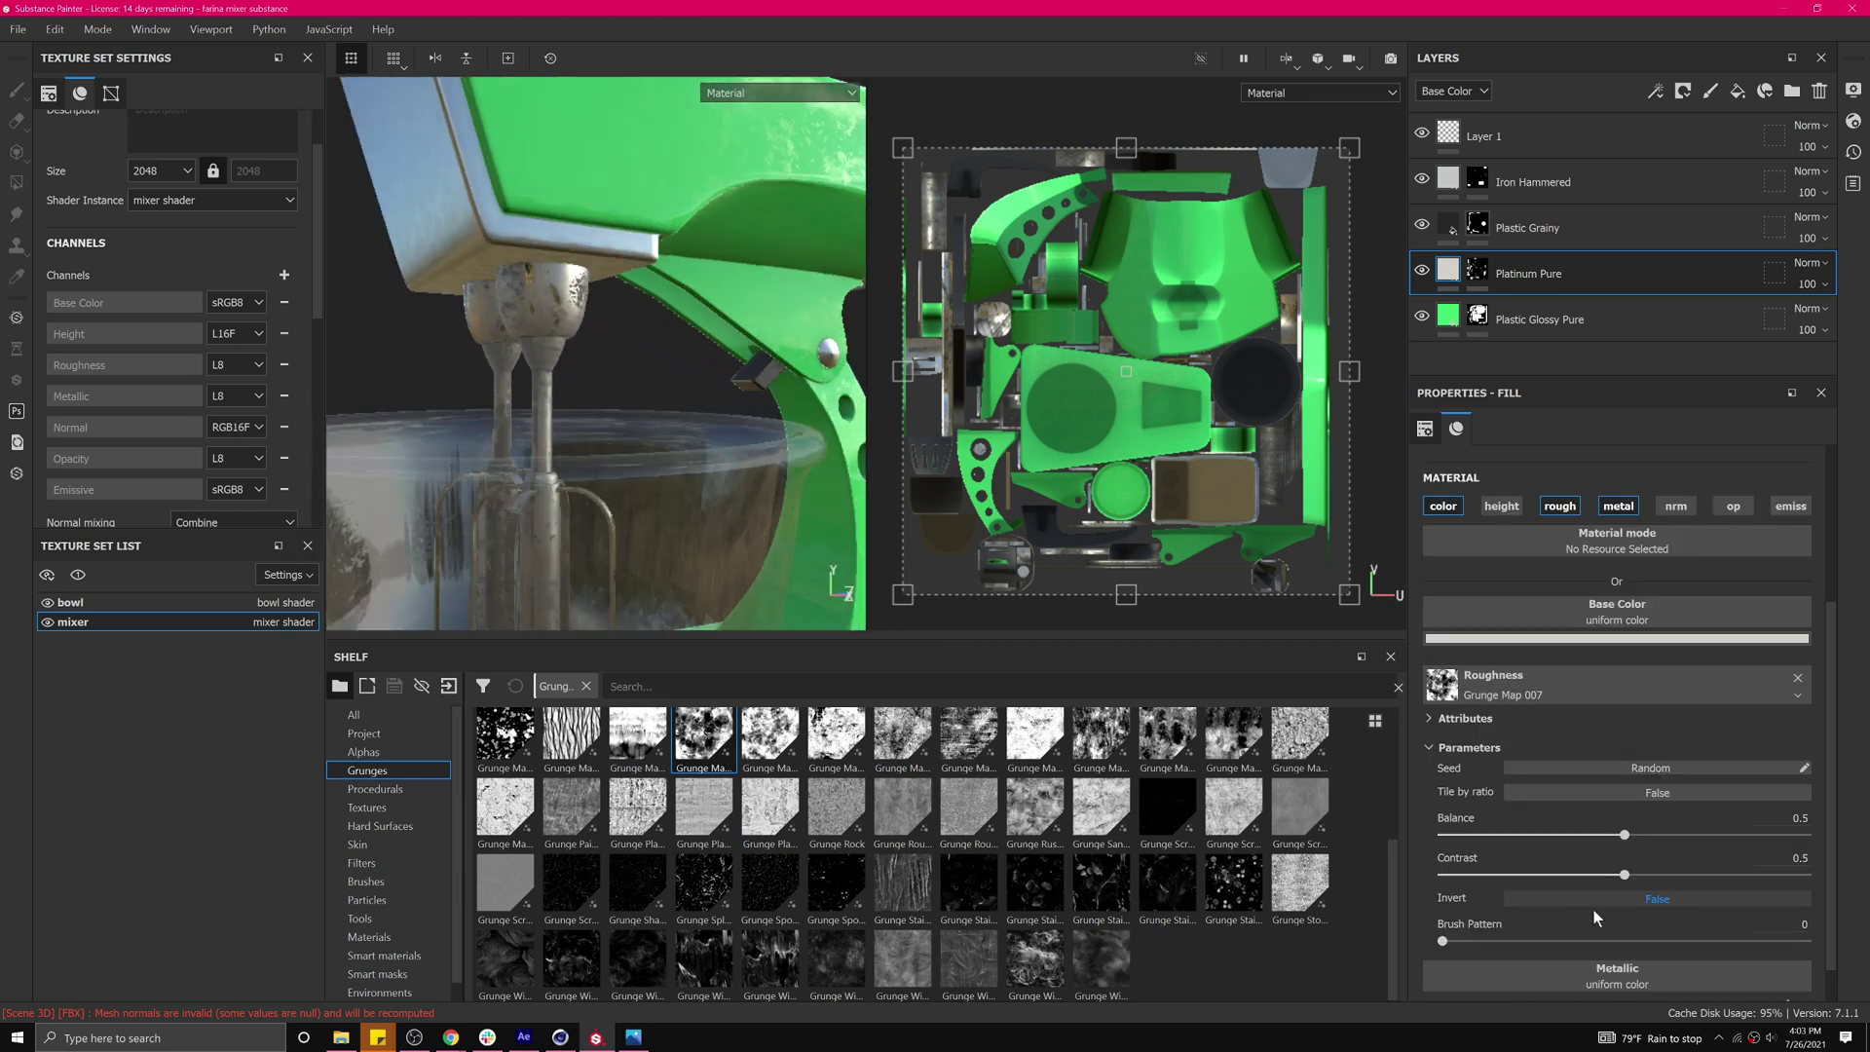
left_click_drag(1443, 941, 1688, 941)
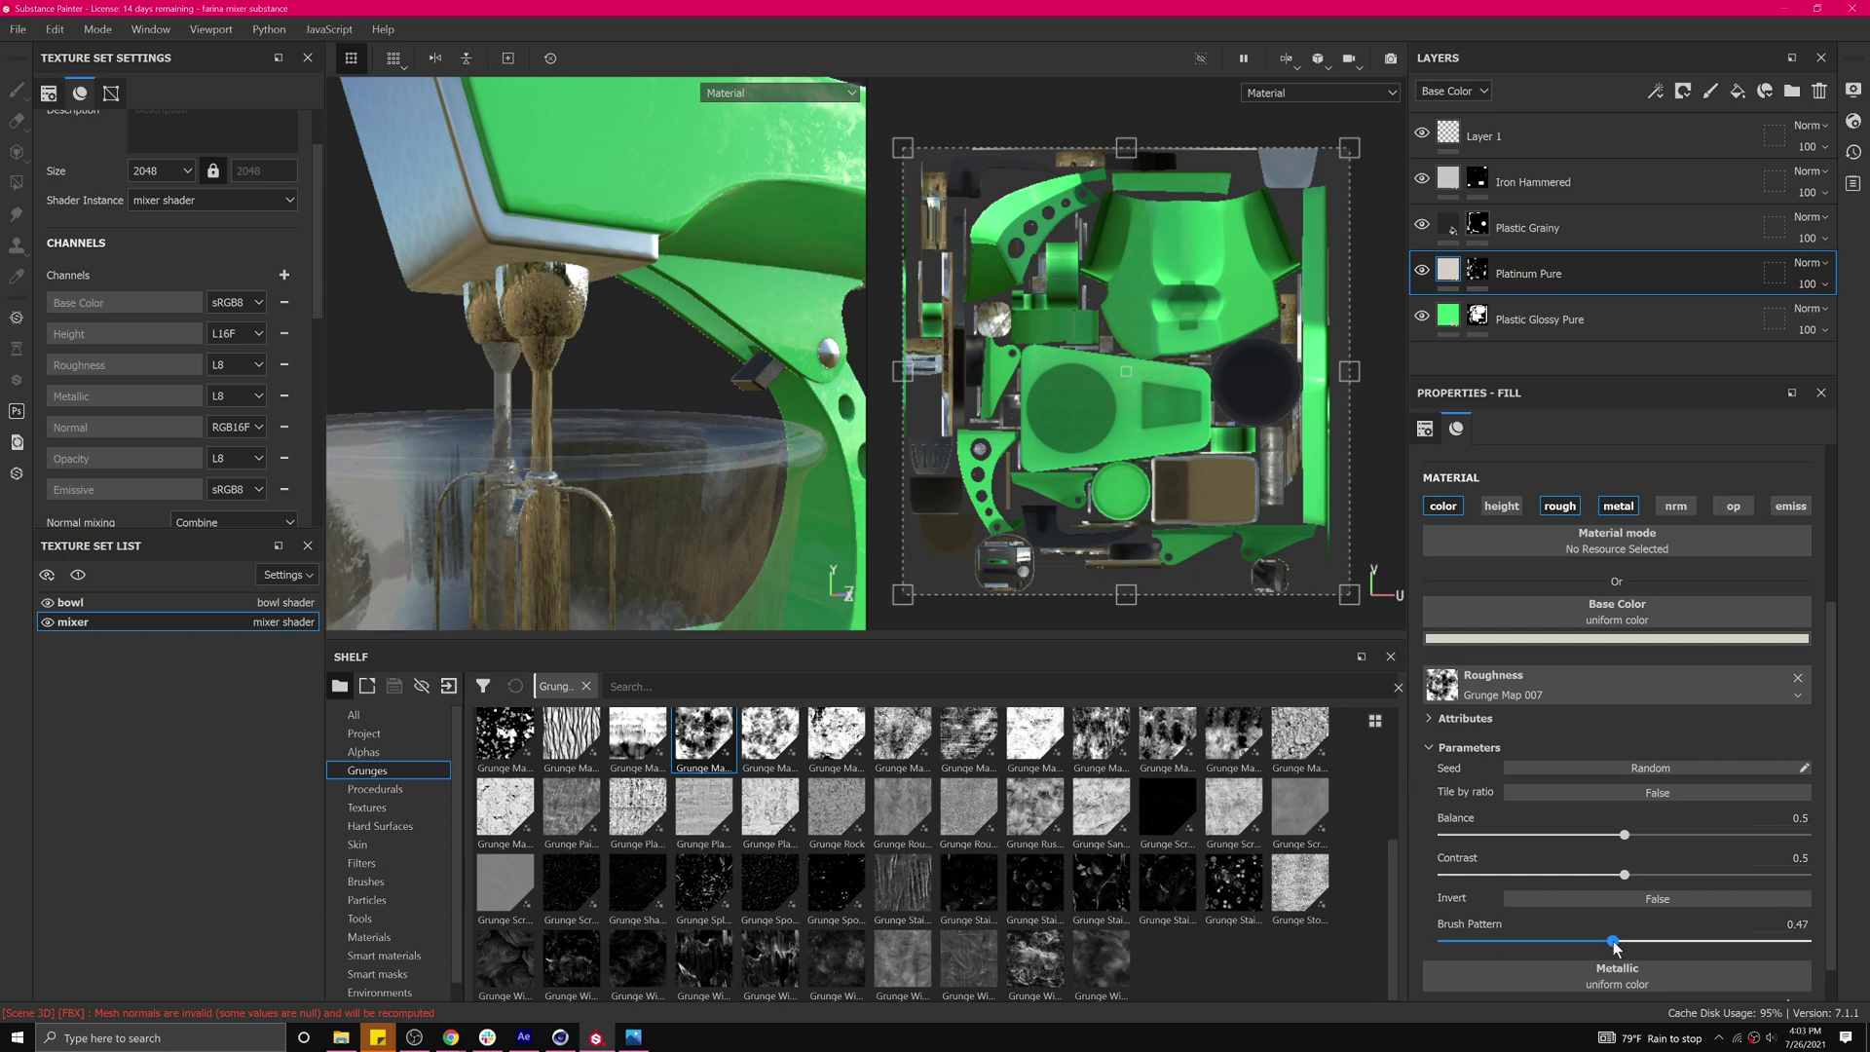
left_click_drag(1488, 956, 1357, 1005)
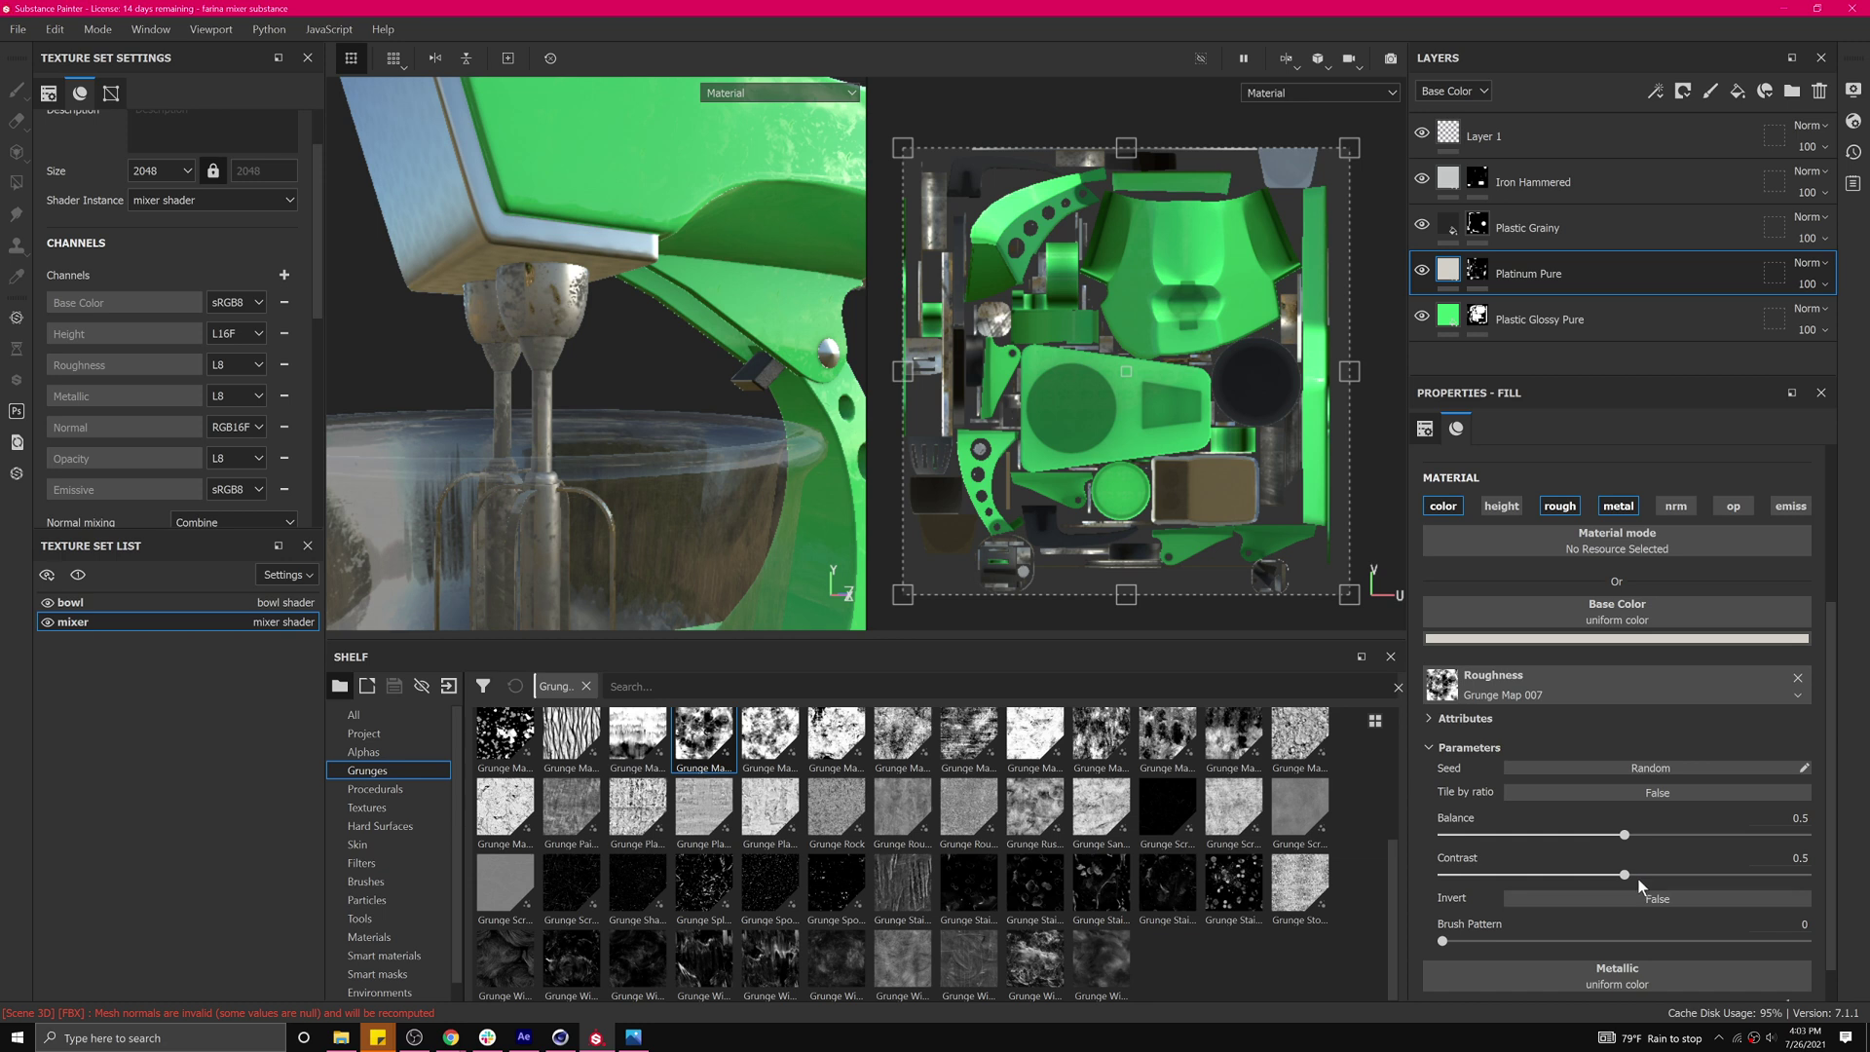
Set Grunge Map 007's contrast to 0.93 and balance to 0.47, and inspect the metal knob by the handle.
mouse_move(1661, 876)
left_mouse_down()
mouse_move(1685, 879)
mouse_move(1531, 902)
mouse_move(1664, 894)
left_mouse_up()
left_click_drag(1780, 908, 1779, 908)
left_click(1614, 834)
mouse_move(1634, 843)
left_mouse_down()
mouse_move(1563, 838)
mouse_move(1636, 839)
mouse_move(1611, 850)
left_mouse_up()
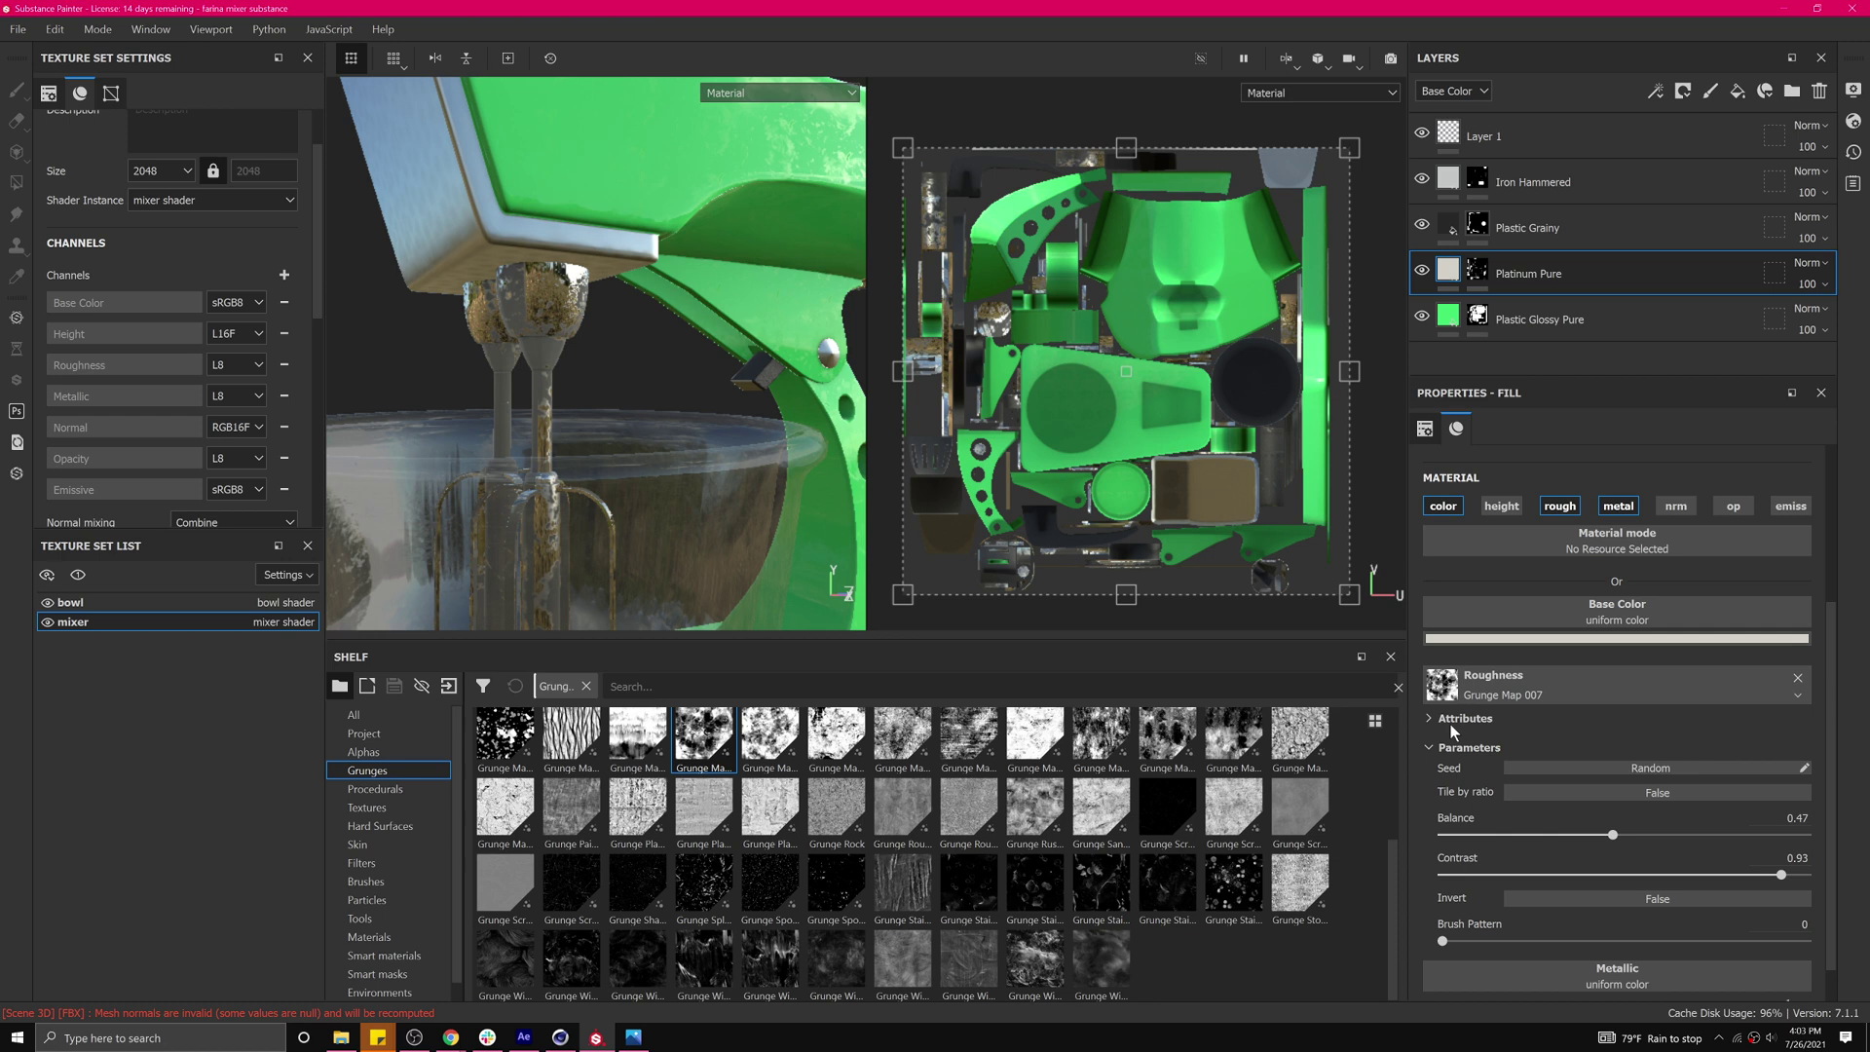
scroll(1441, 793, "down", 1)
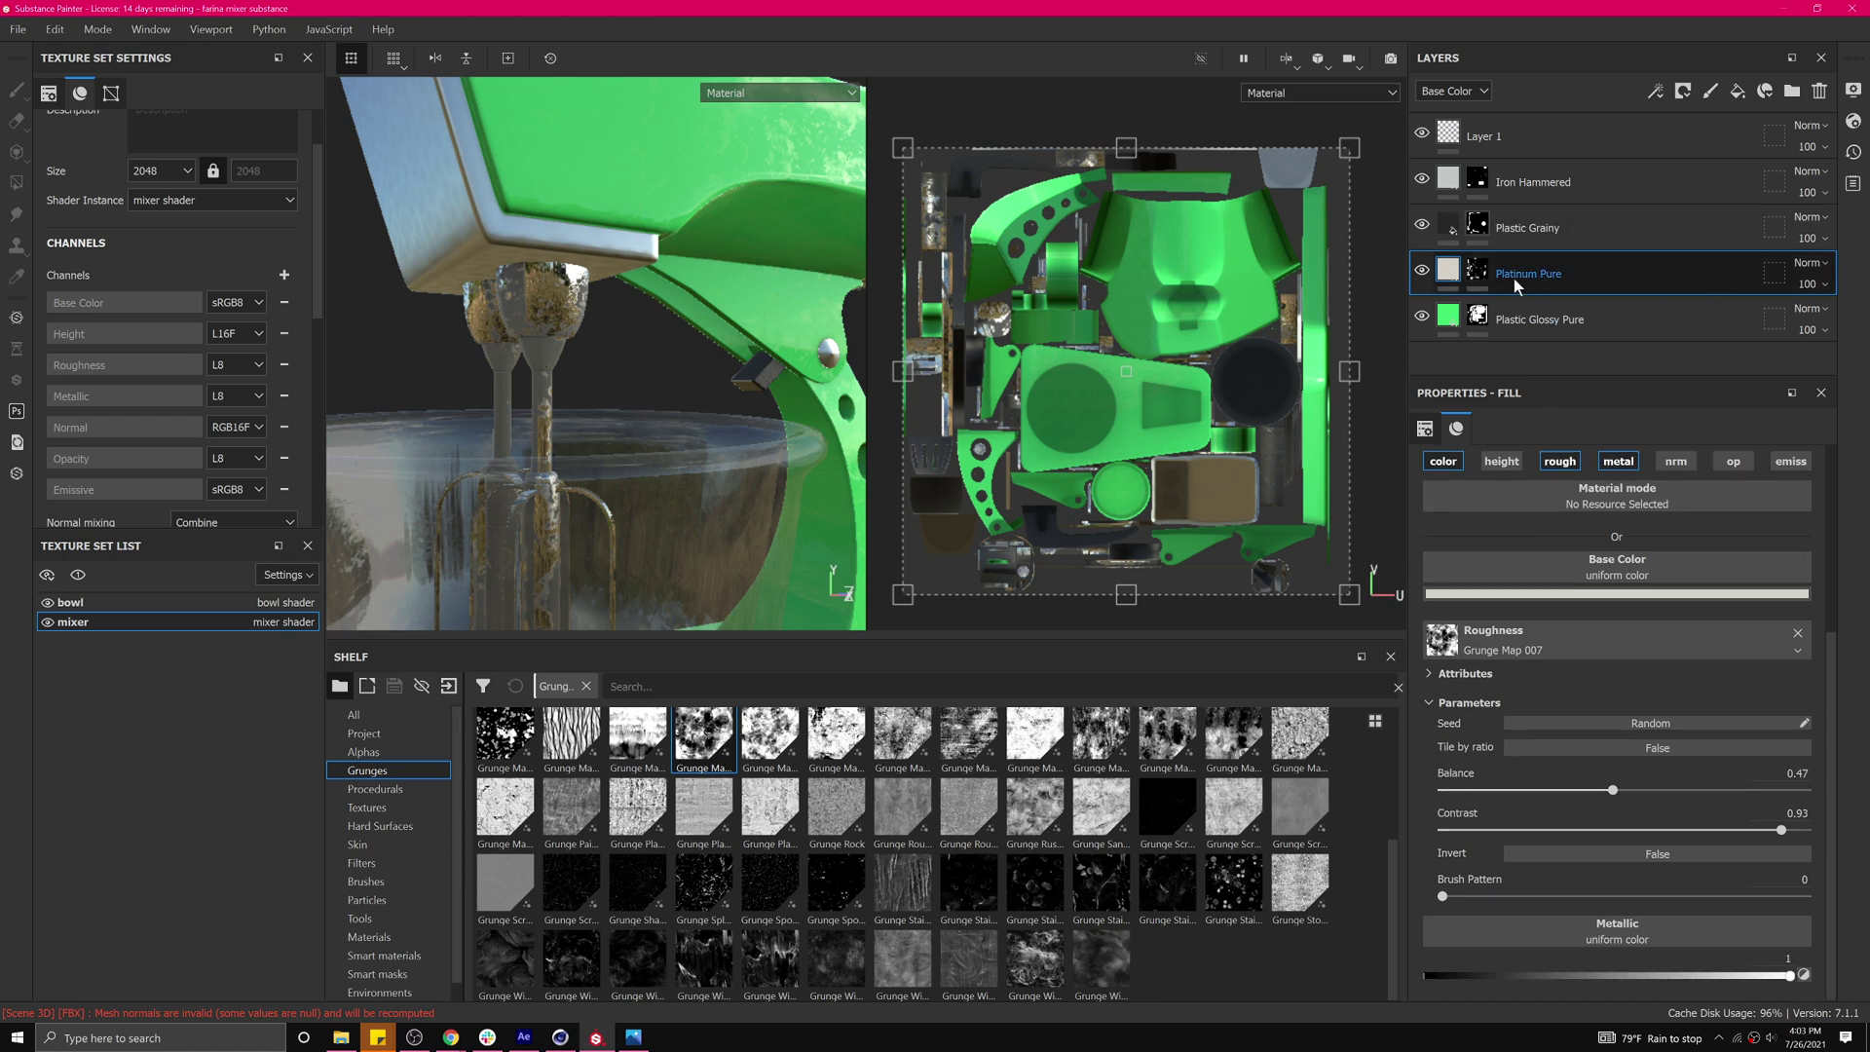
left_click_drag(611, 431, 578, 506, "alt")
left_click_drag(651, 192, 674, 416, "alt")
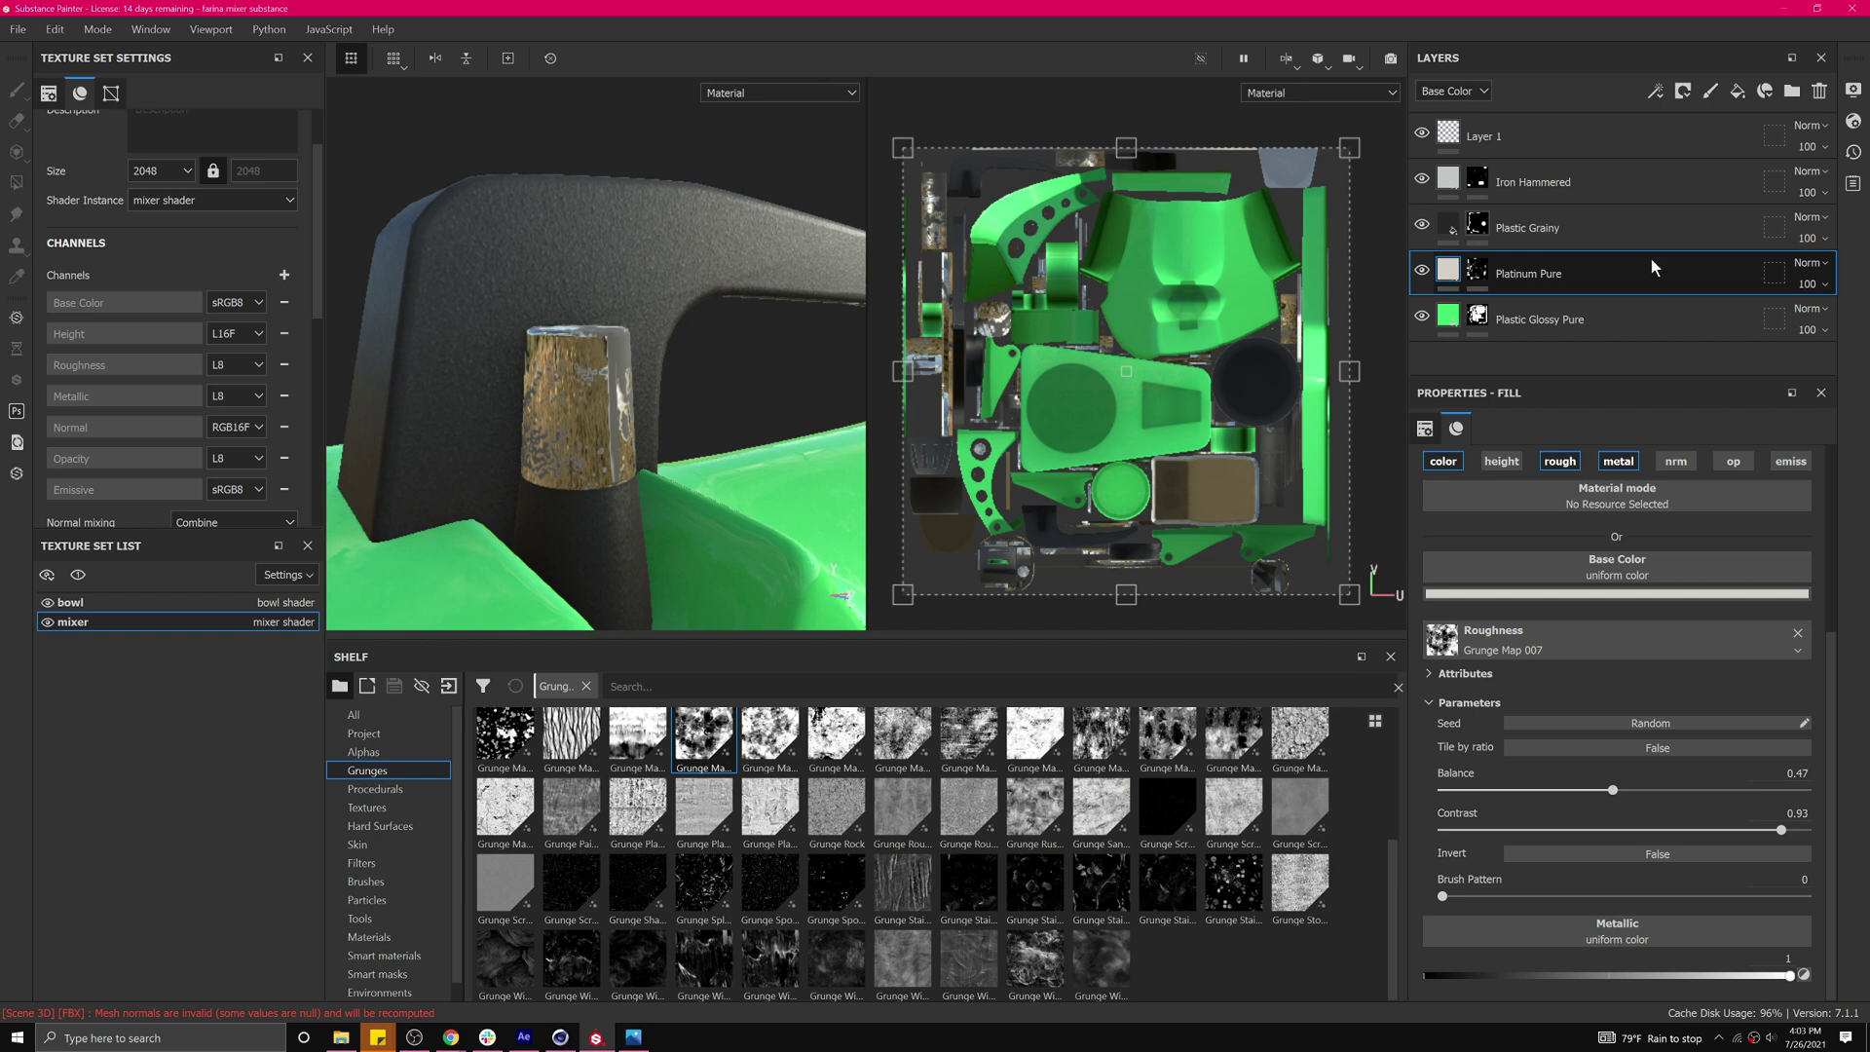
left_click_drag(583, 348, 576, 367, "alt")
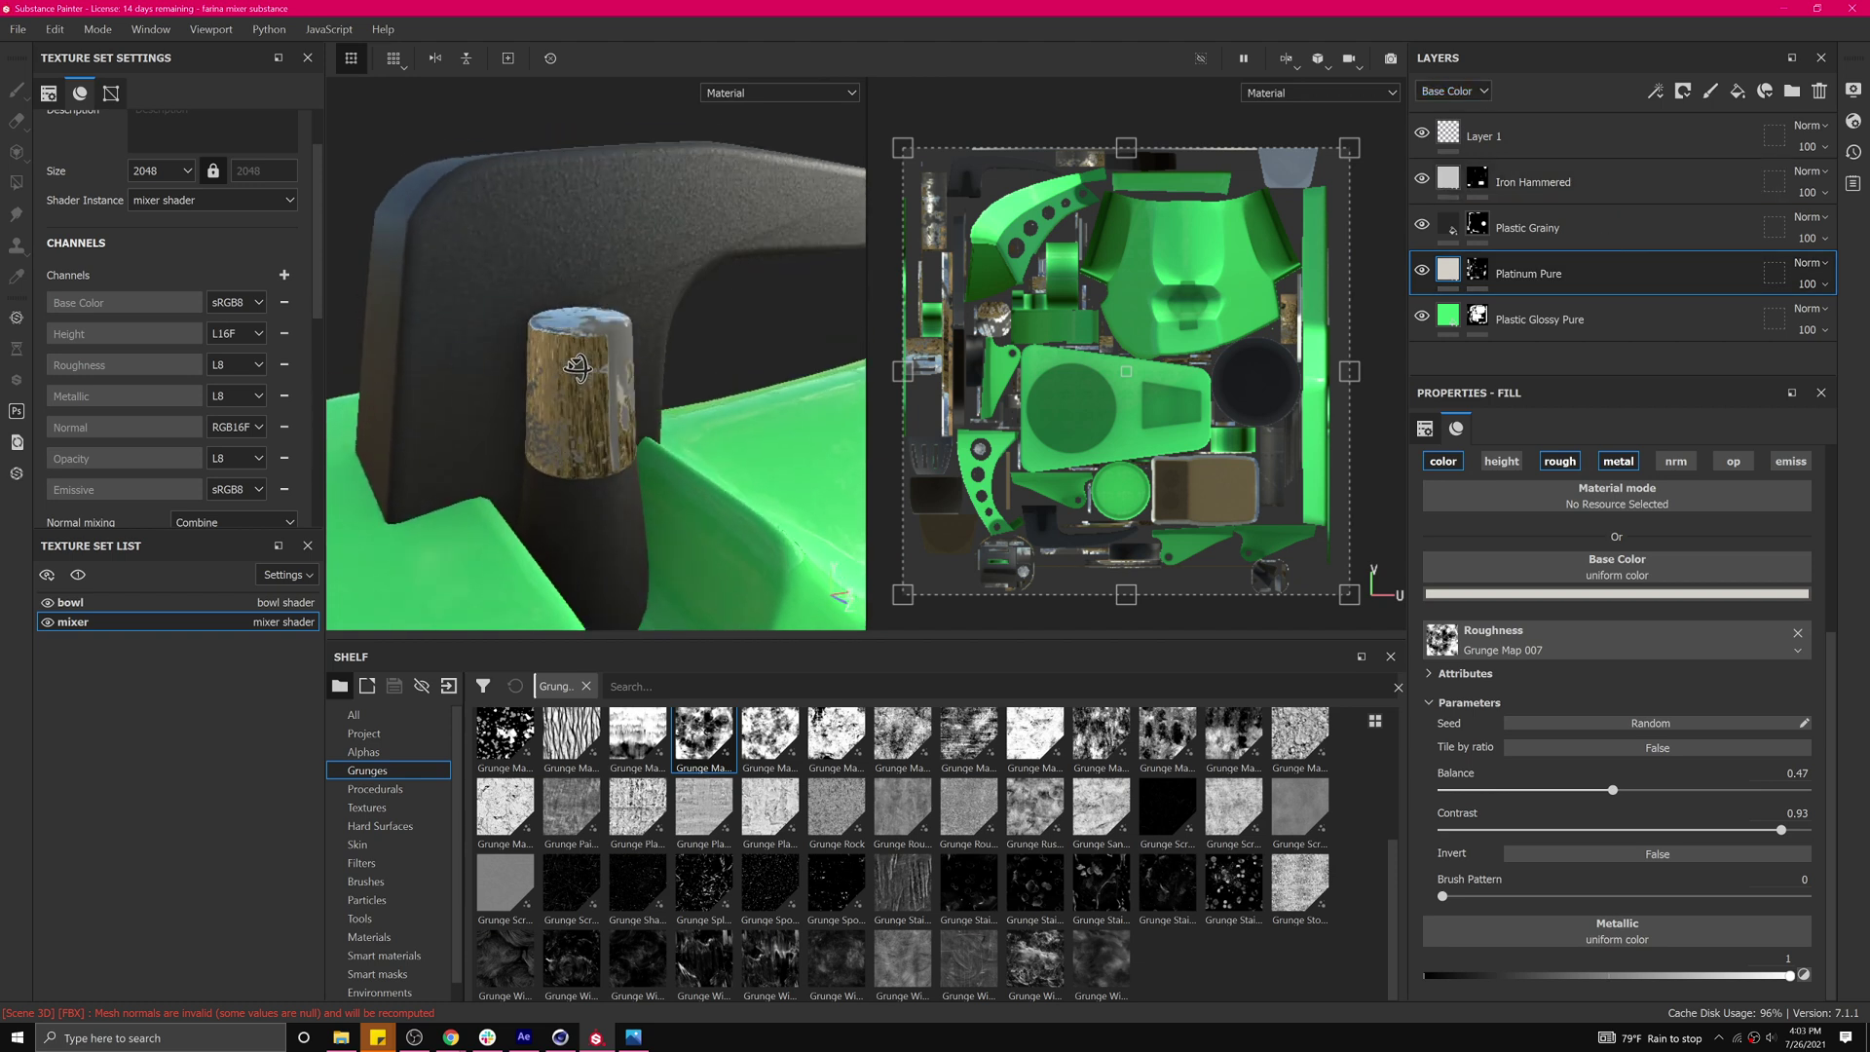
Switch the layer stack to the Roughness channel and lower the Platinum Pure layer's roughness opacity to 26.
left_click(1473, 97)
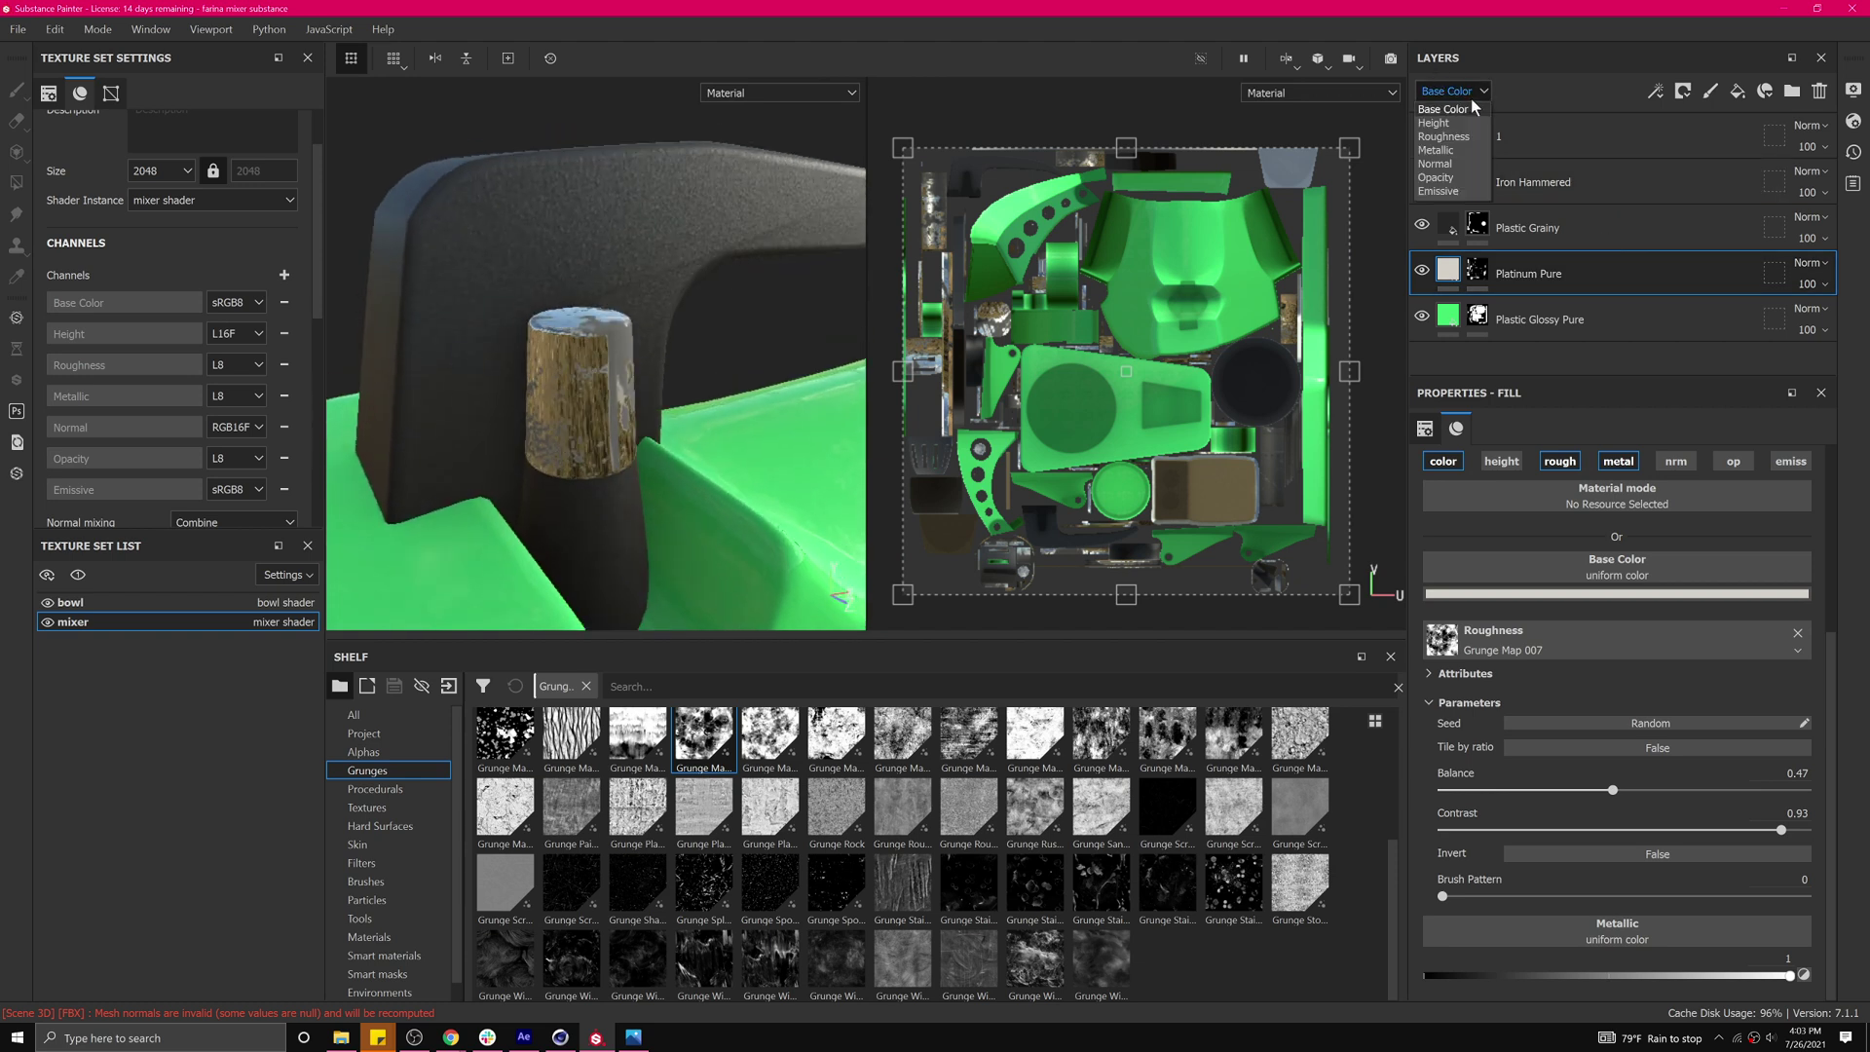
left_click(1466, 150)
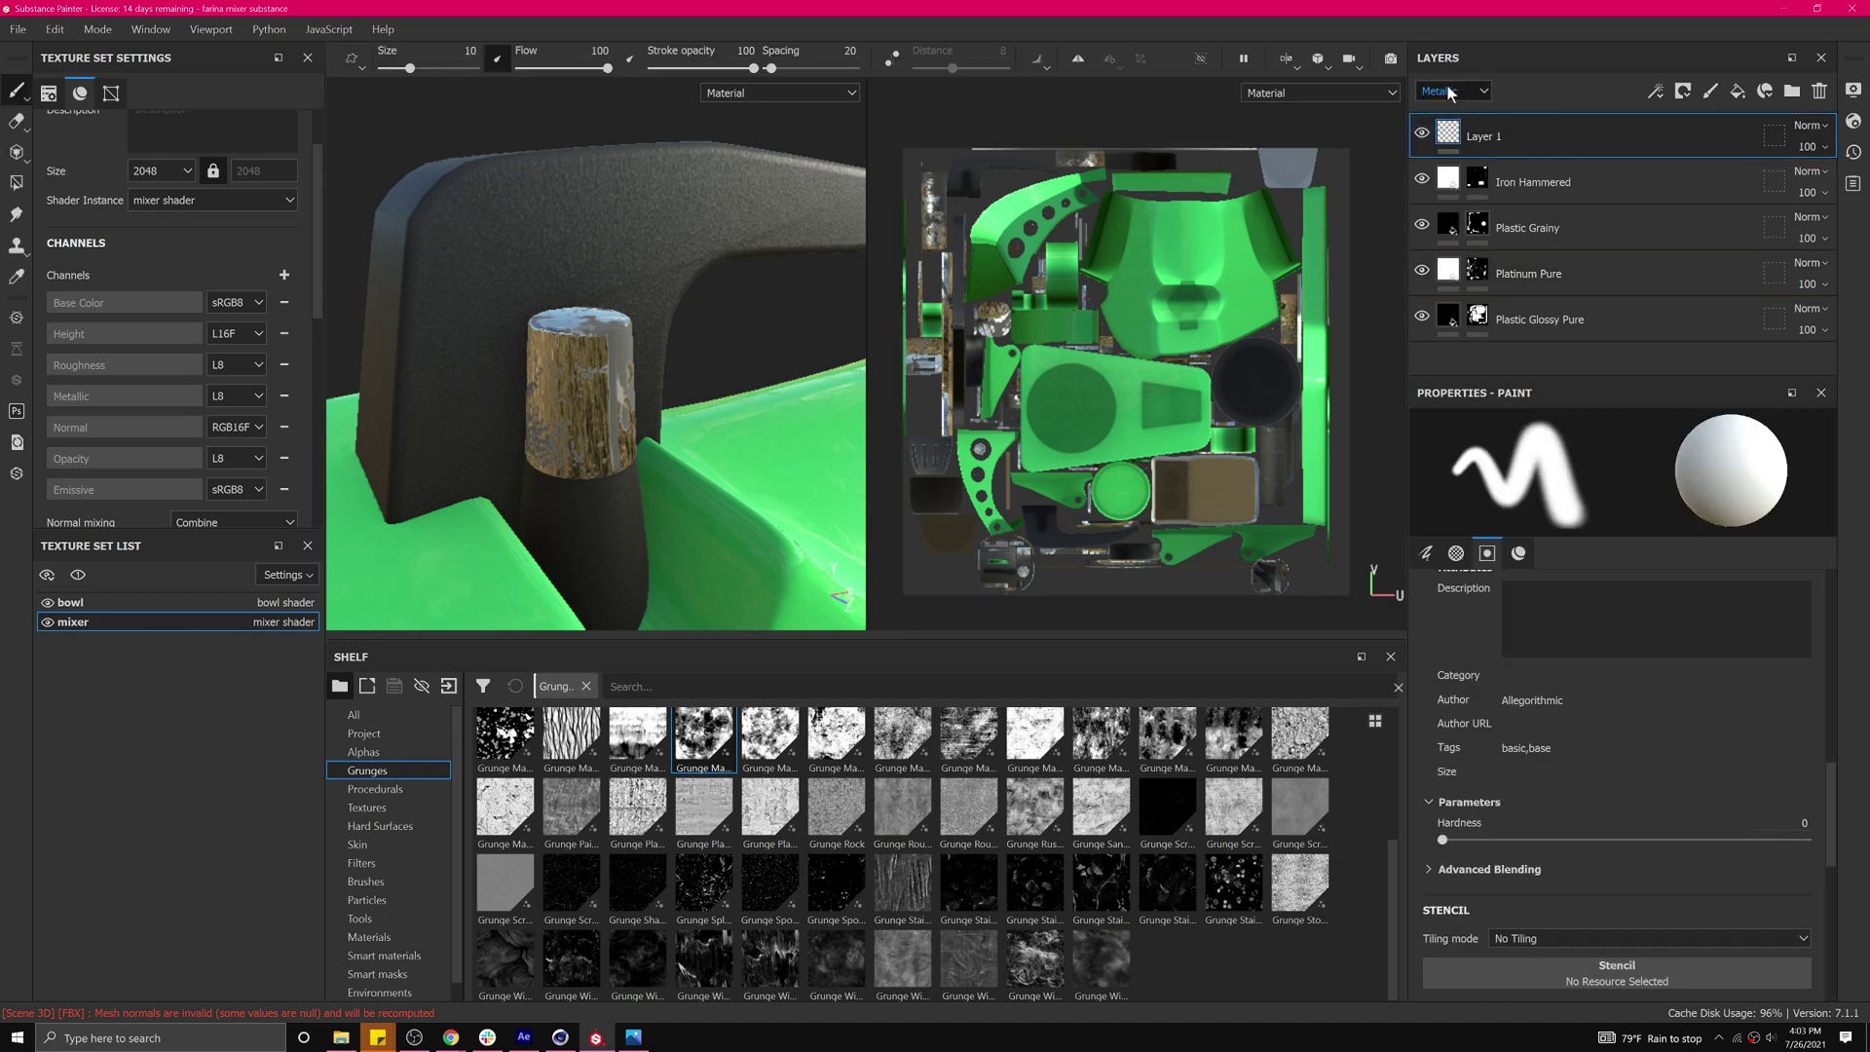
left_click(1447, 89)
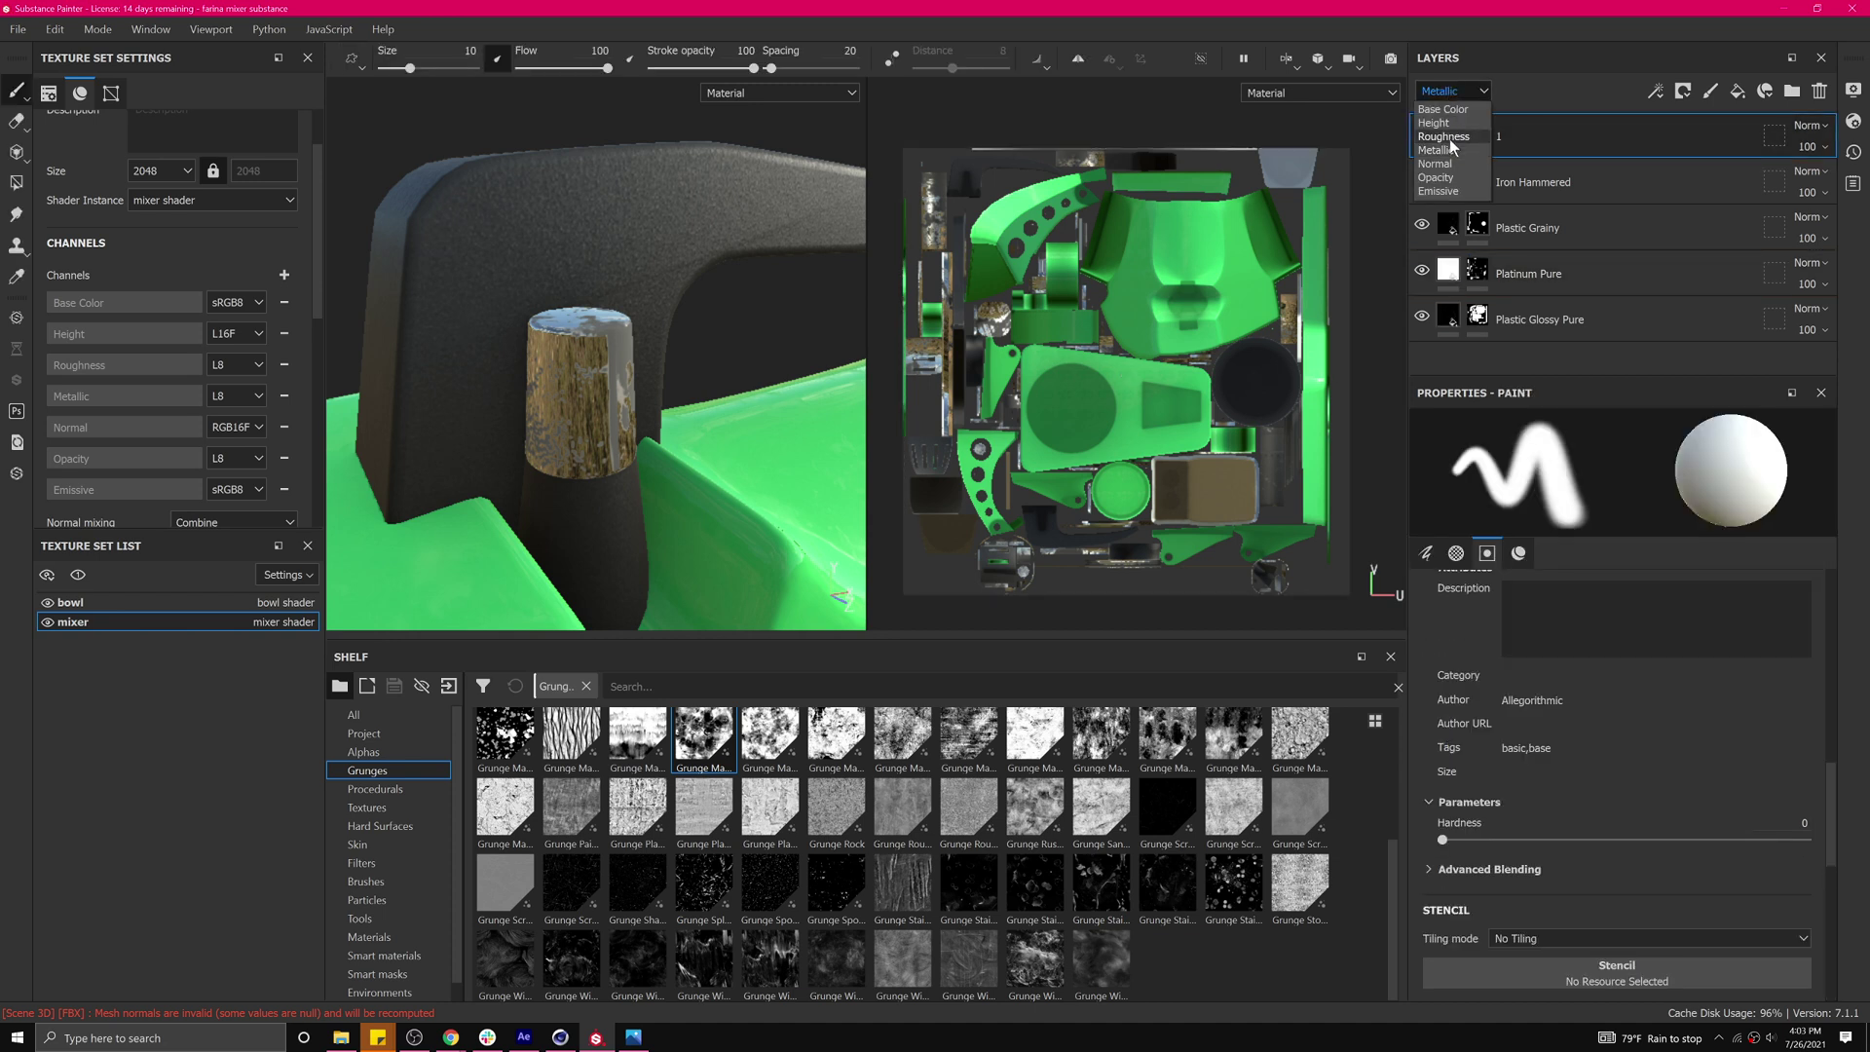
left_click(1449, 137)
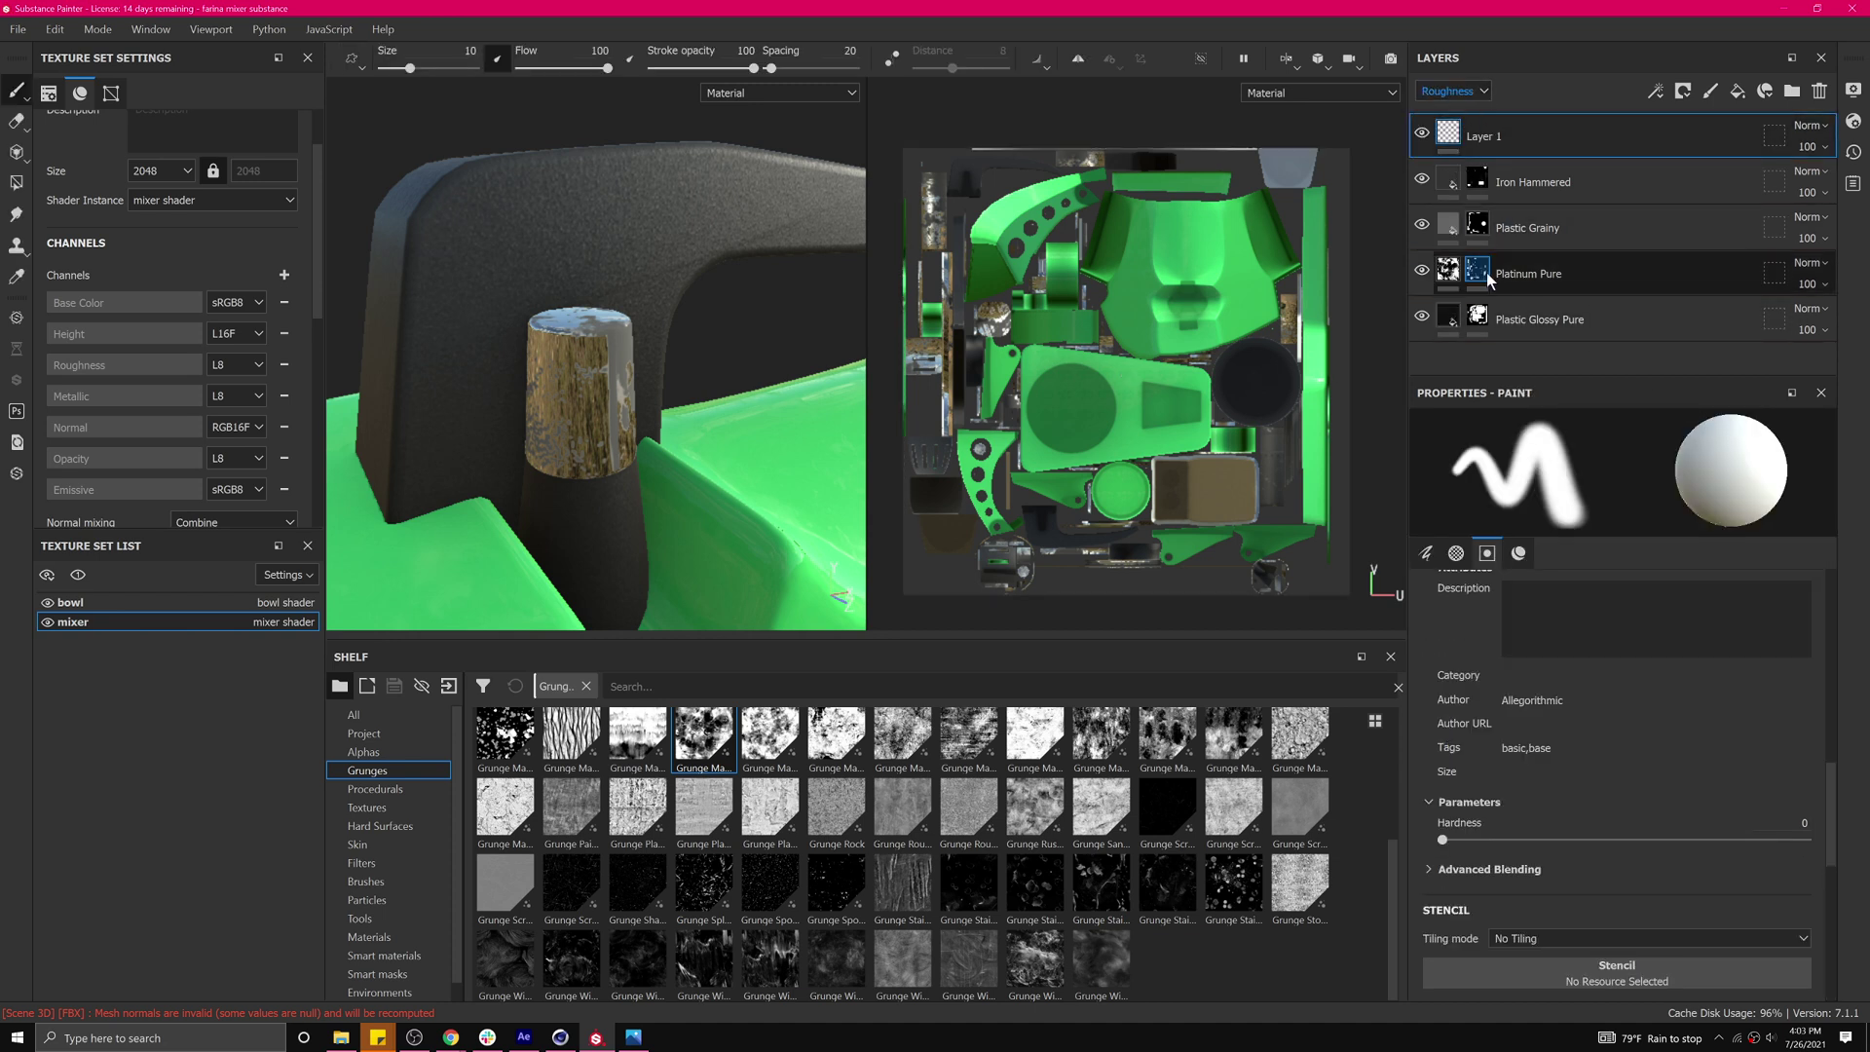
mouse_move(1449, 282)
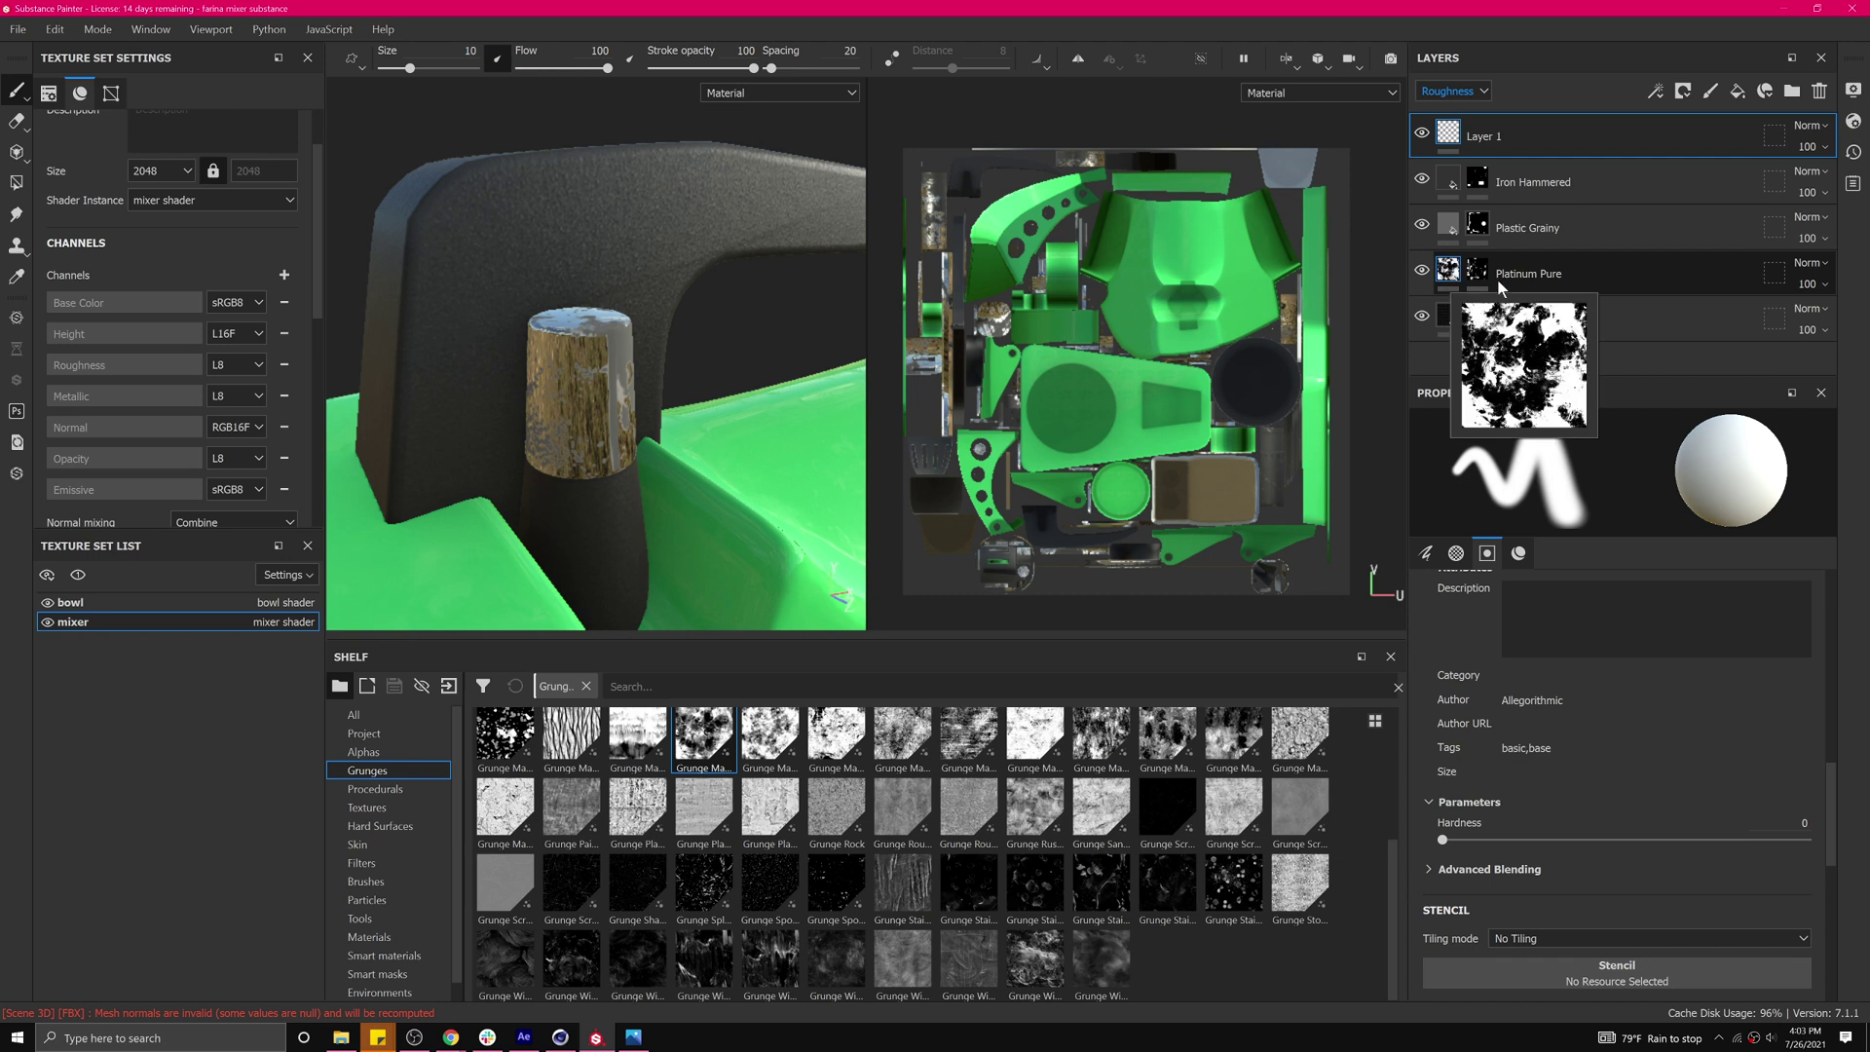
left_click(1824, 283)
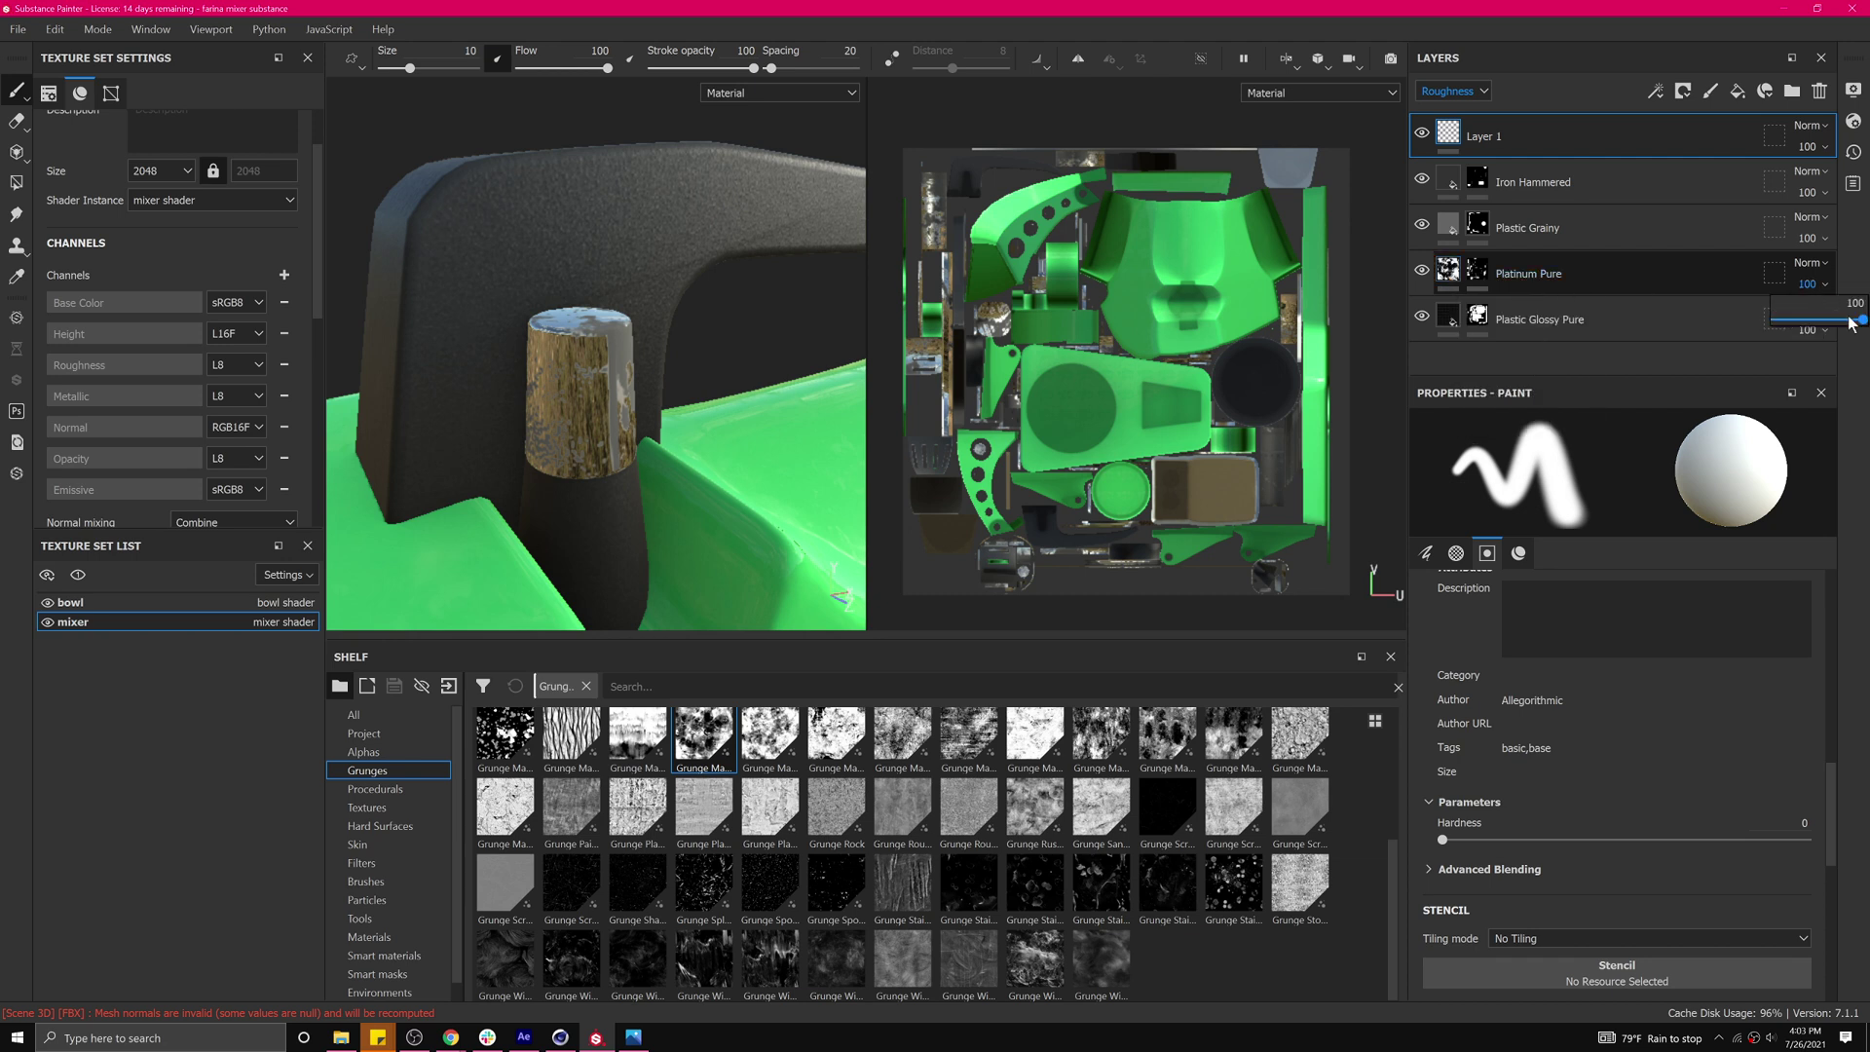
left_click(1804, 320)
mouse_move(1806, 341)
left_mouse_down()
mouse_move(1774, 349)
mouse_move(1812, 336)
left_mouse_up()
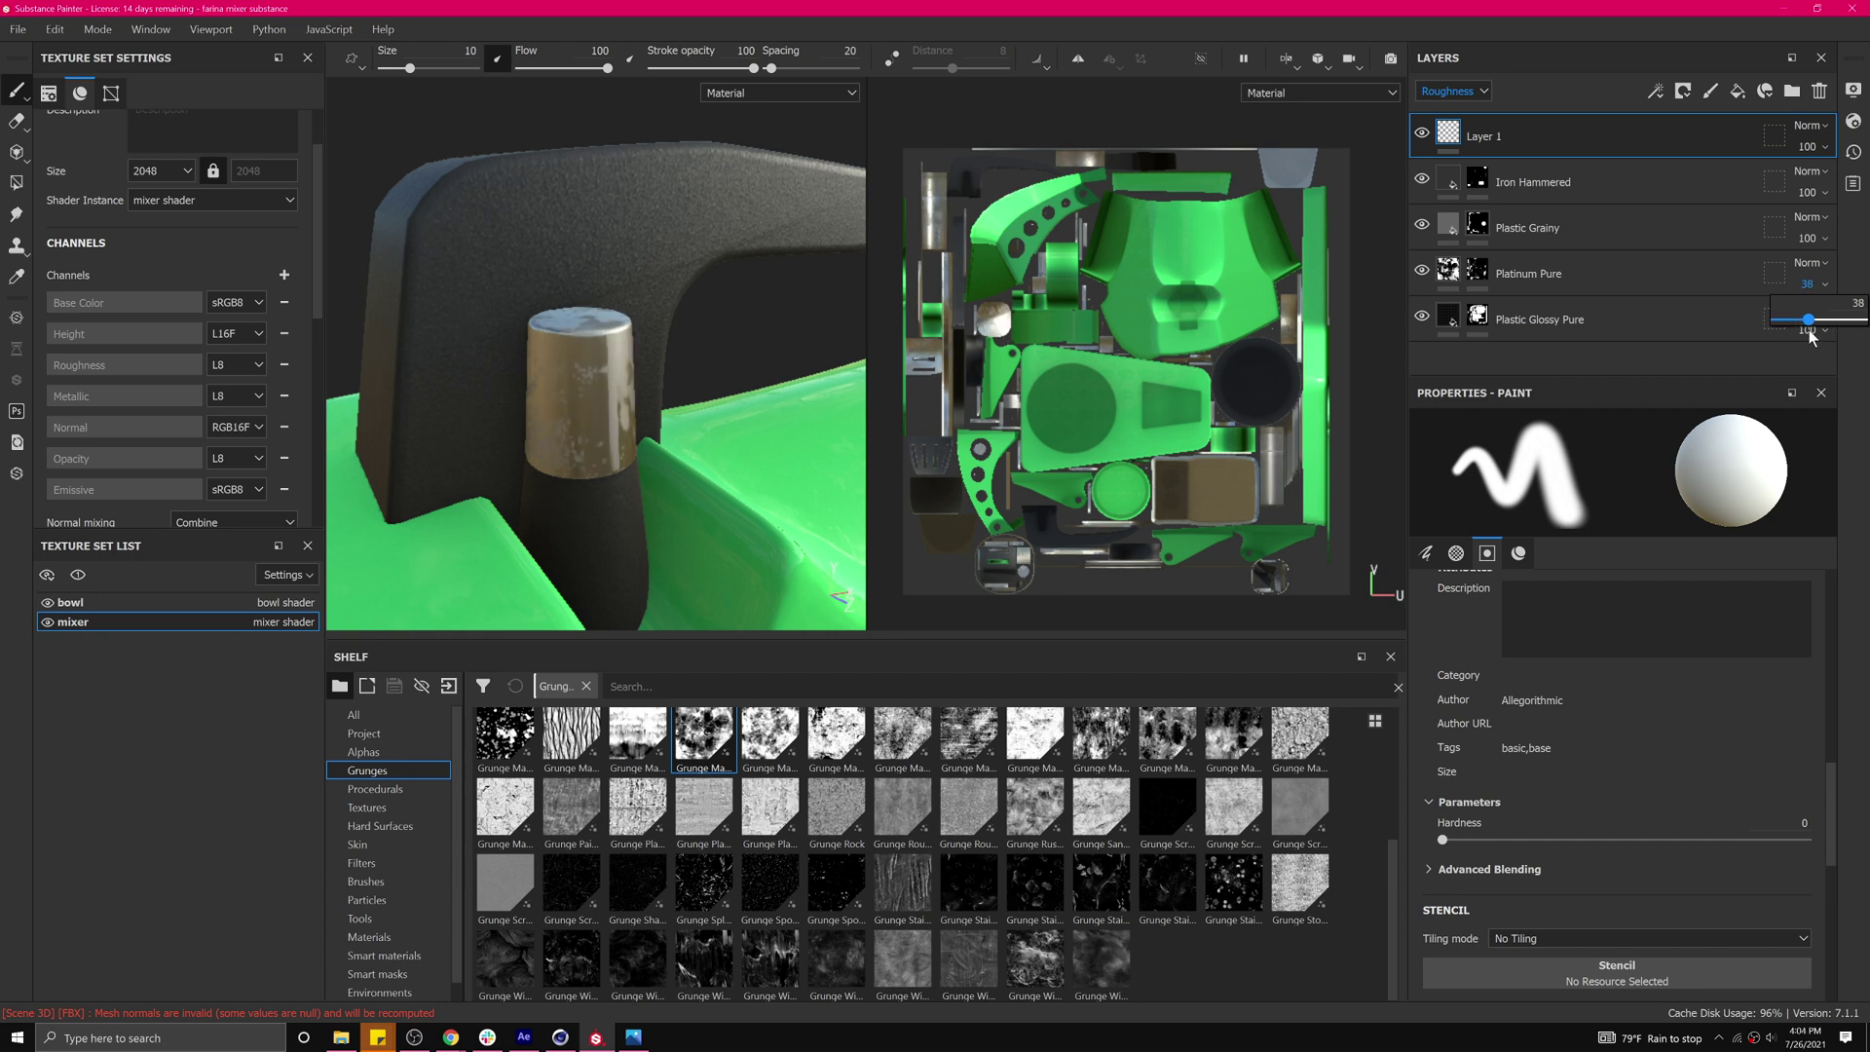
Examine the wear on the metal knob, front trim and beaters up close, and look through the available grunge maps.
left_click_drag(611, 383, 589, 337, "alt")
scroll(590, 374, "up", 4)
left_click_drag(592, 402, 701, 271, "alt")
scroll(693, 297, "up", 3)
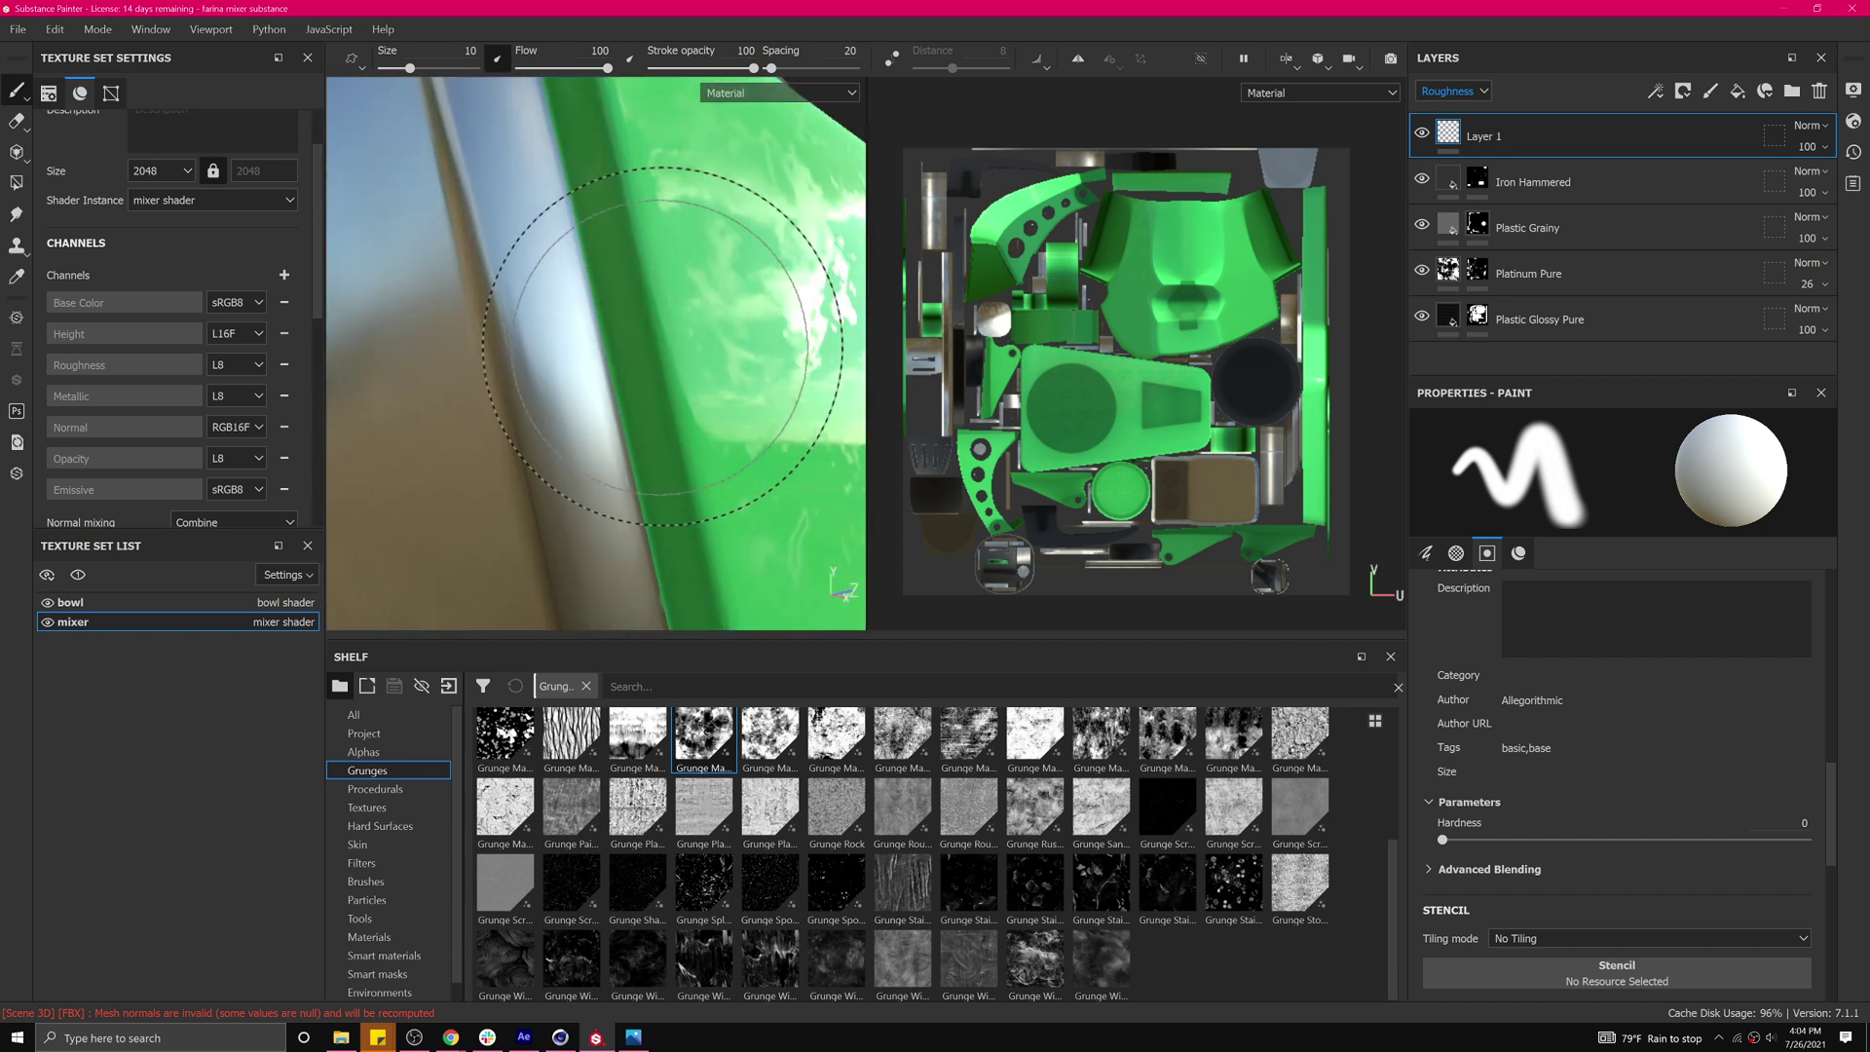
scroll(667, 343, "down", 8)
left_click_drag(658, 382, 685, 467, "alt")
scroll(681, 470, "down", 4)
scroll(670, 498, "up", 9)
left_click_drag(747, 529, 703, 493, "alt")
scroll(703, 493, "down", 3)
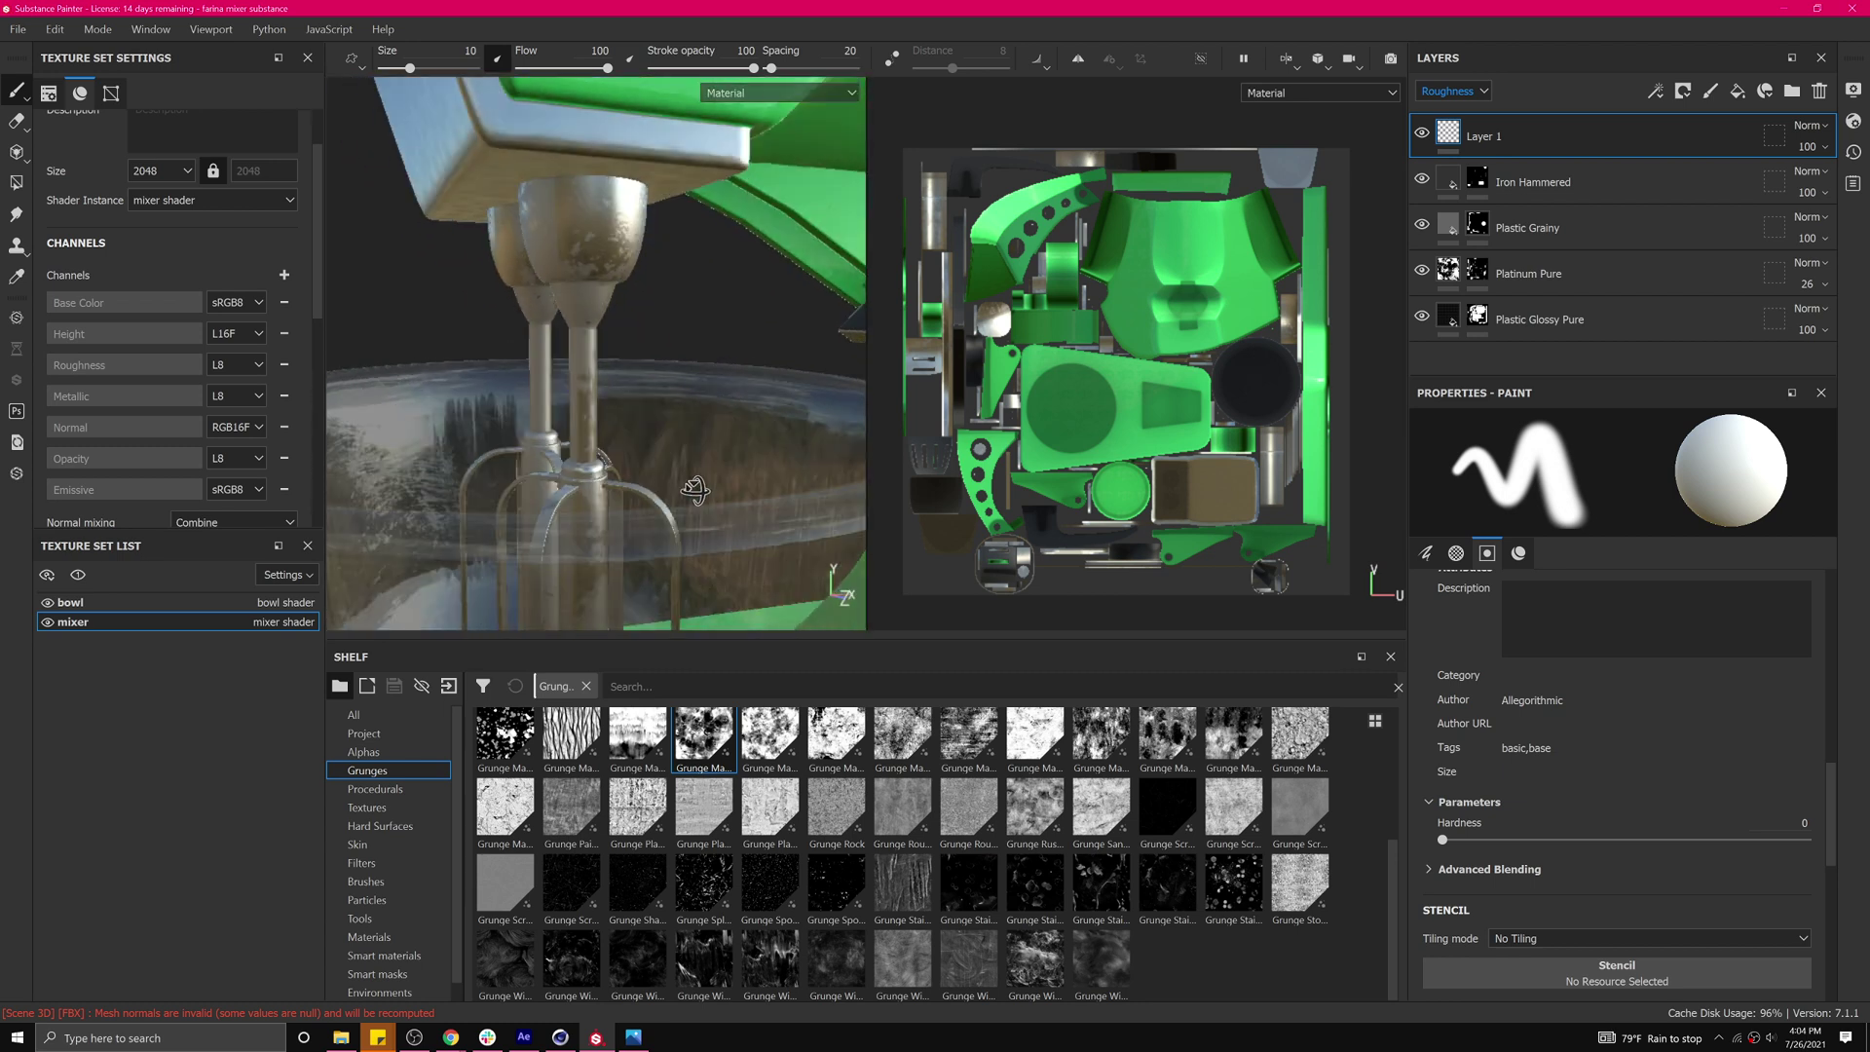
scroll(703, 494, "up", 3)
scroll(713, 501, "up", 1)
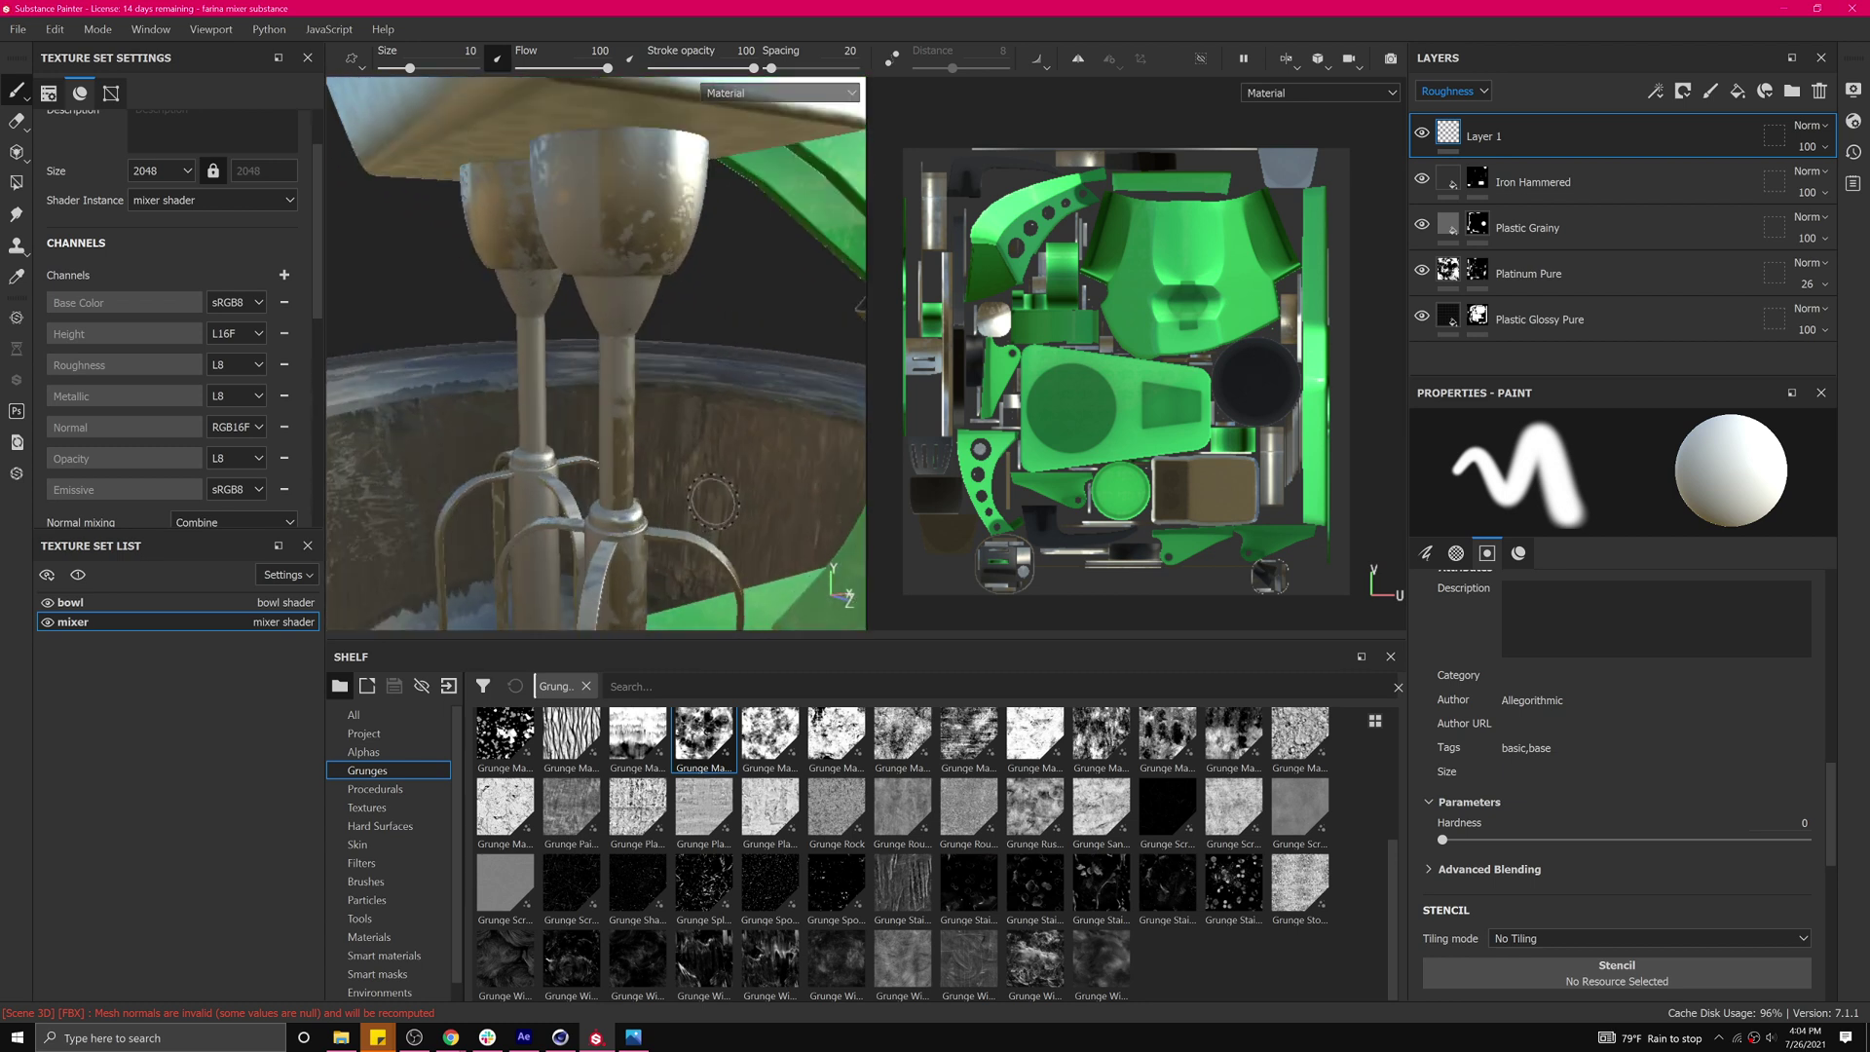
scroll(712, 503, "down", 5)
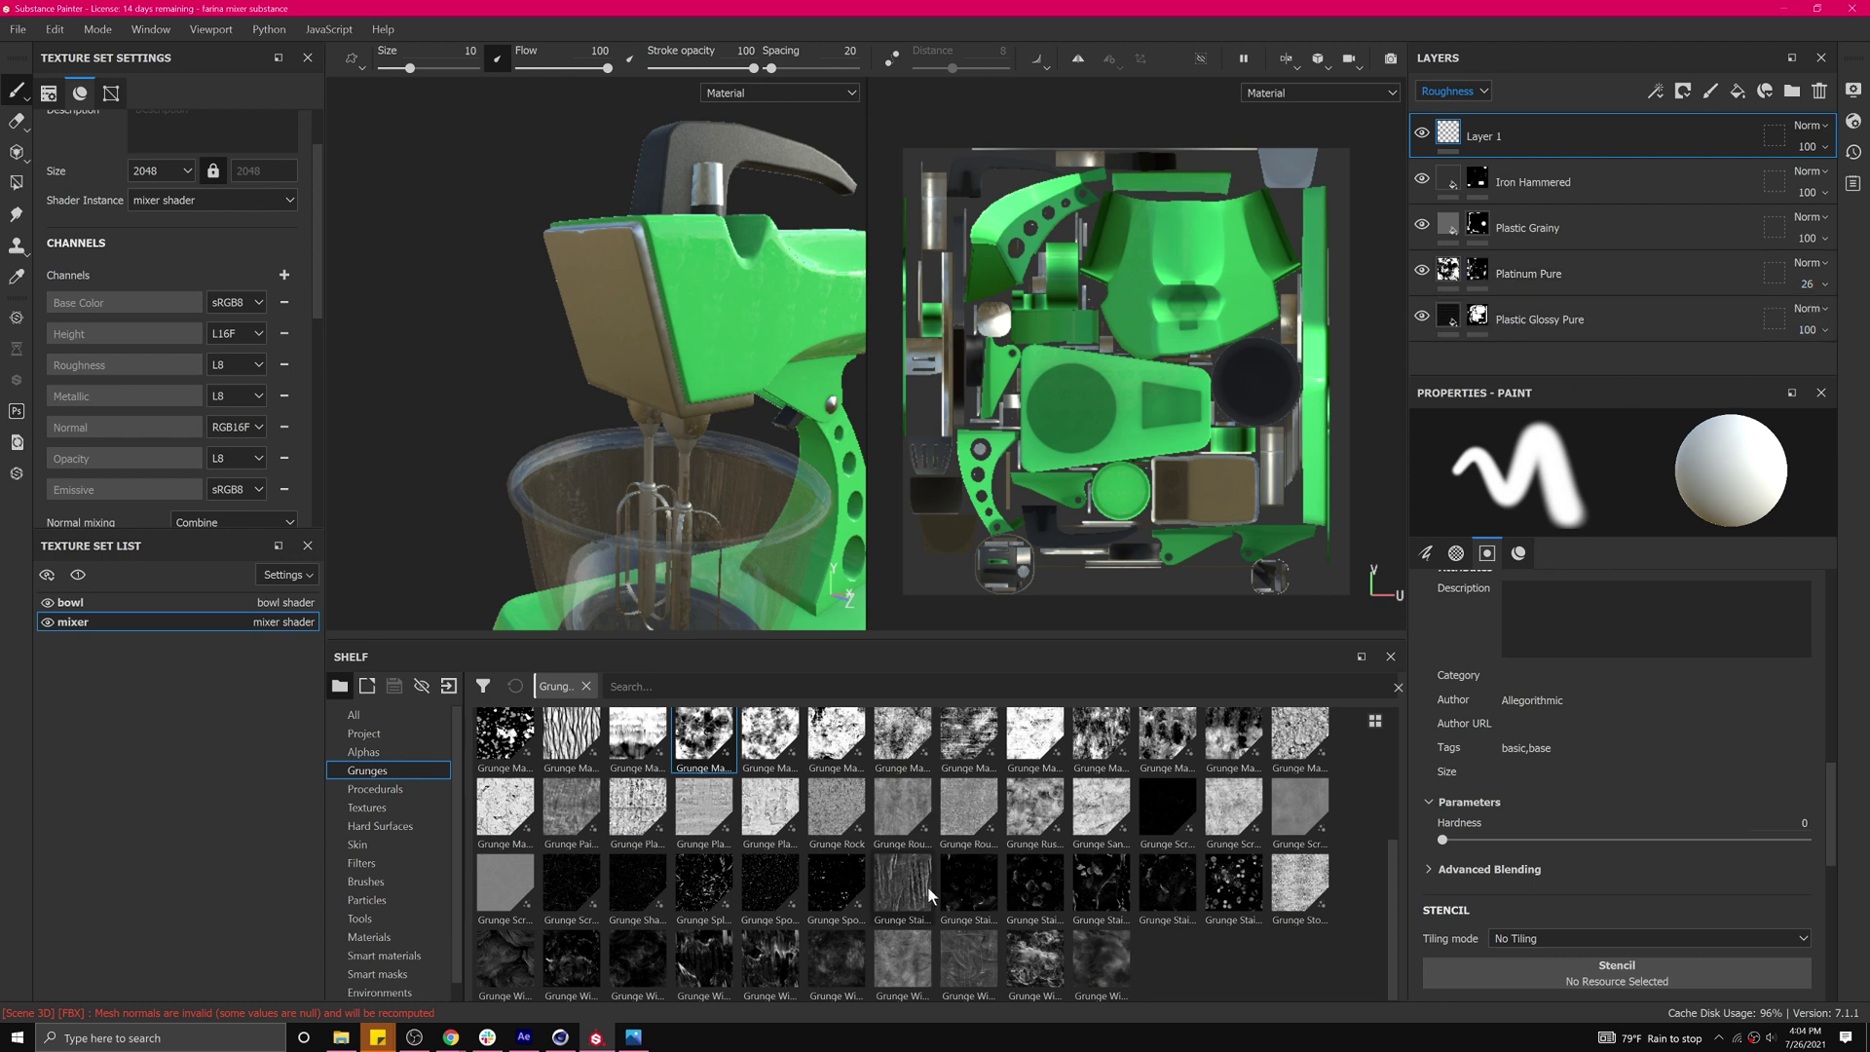
scroll(1003, 871, "up", 3)
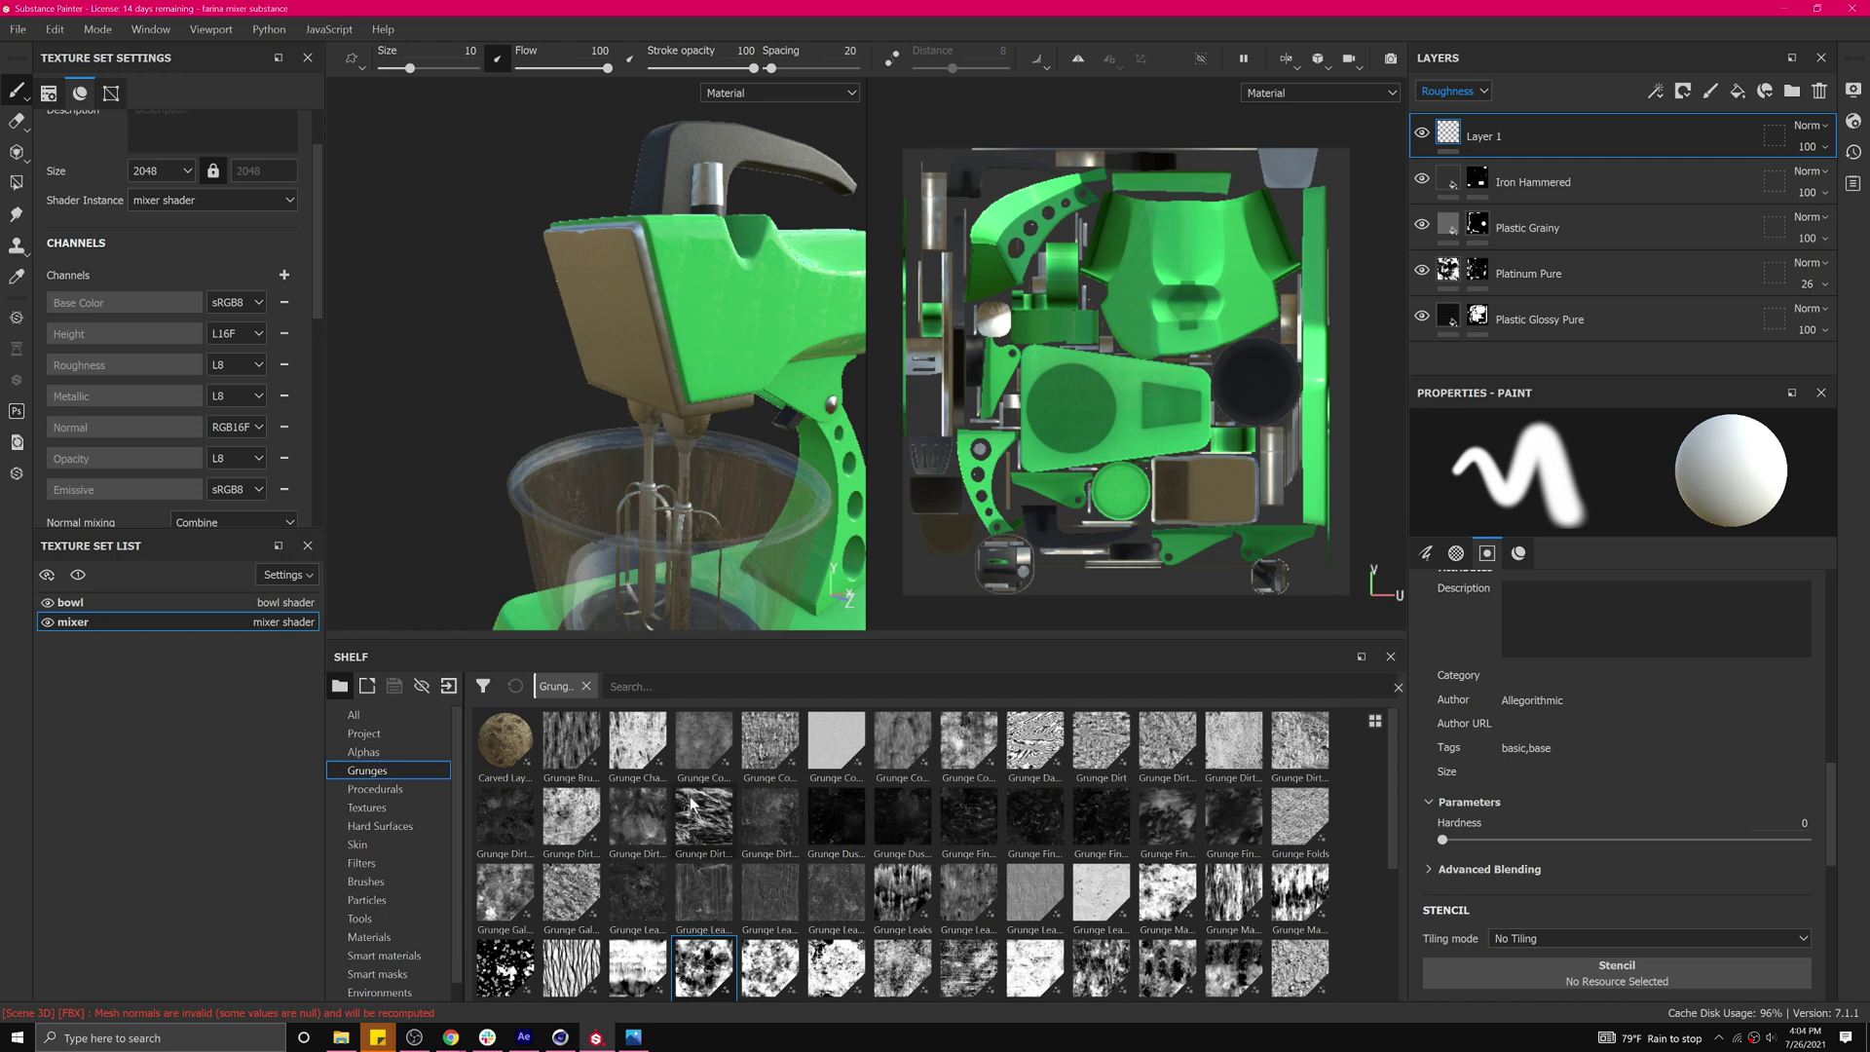
scroll(668, 843, "down", 3)
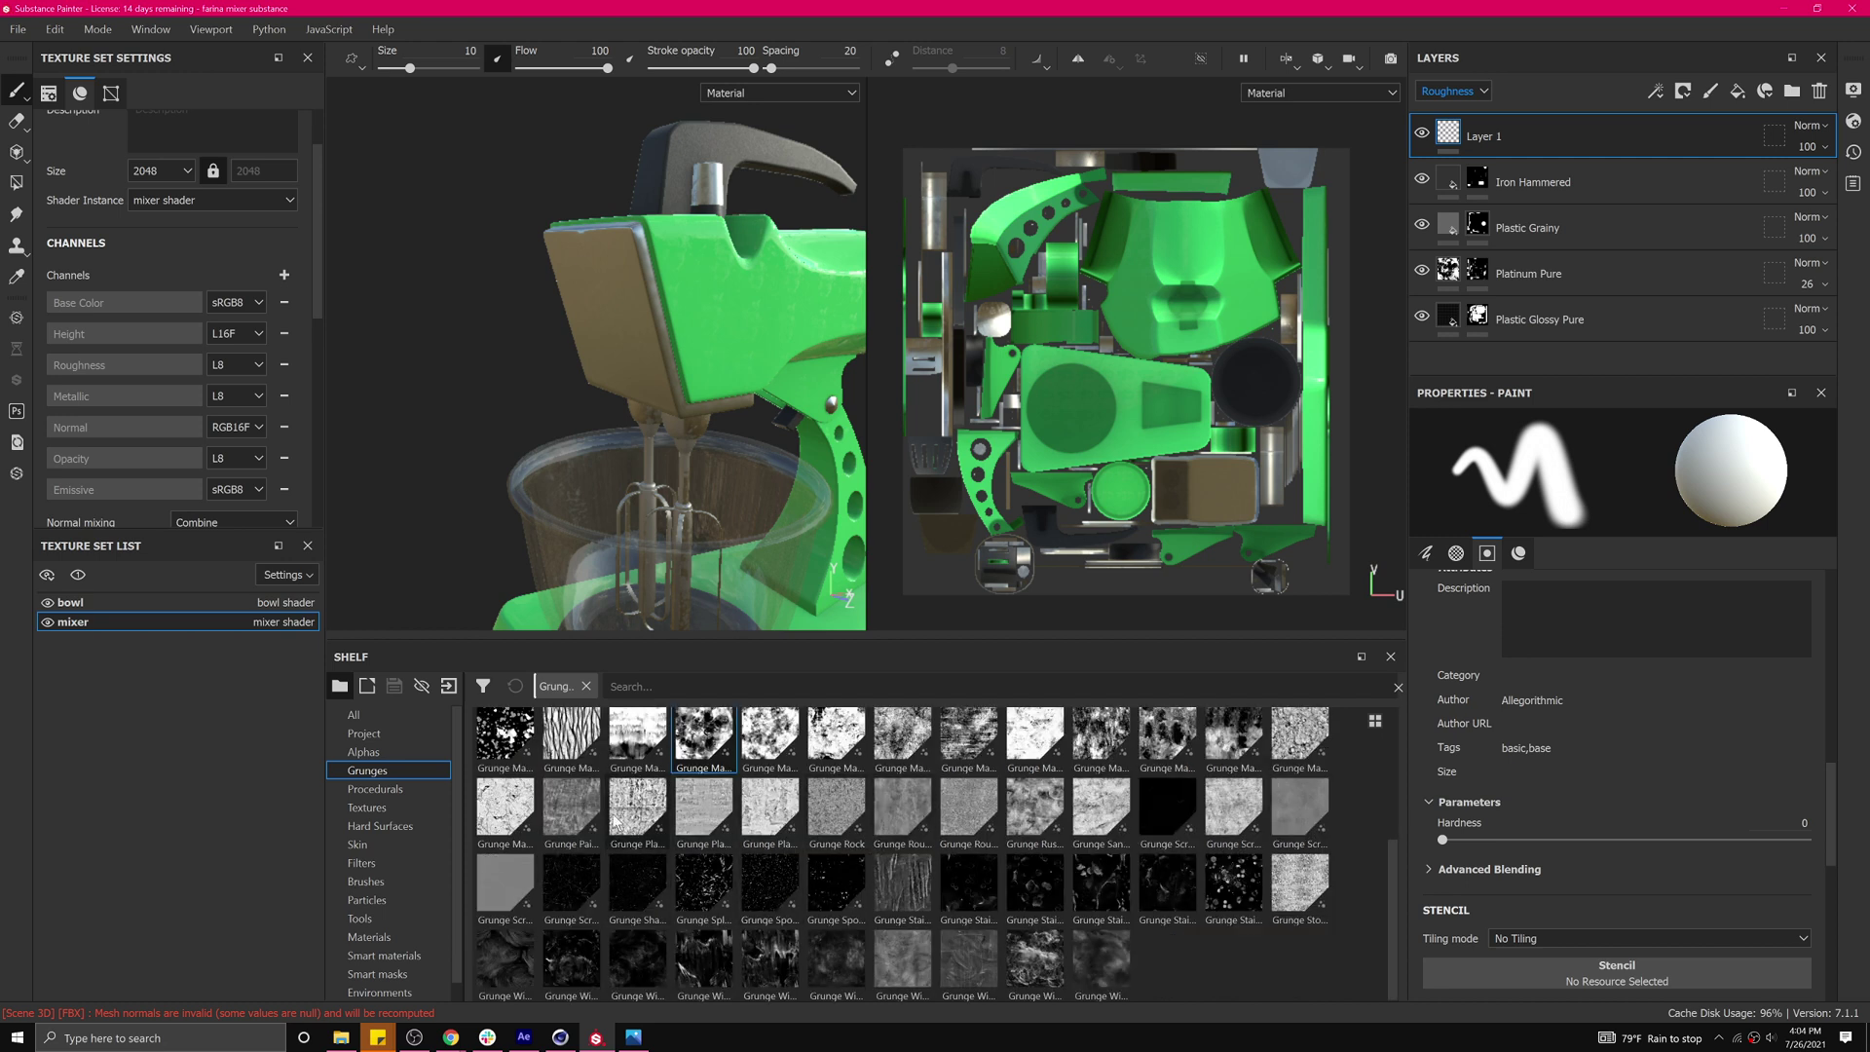
Set the Platinum Pure fill's UV scale to 23.88, checking the metal ring at the rear of the body.
mouse_move(750, 277)
left_mouse_down("alt")
mouse_move(666, 380)
mouse_move(739, 305)
left_mouse_up("alt")
right_click_drag(748, 302, 403, 377, "alt")
scroll(628, 365, "up", 8)
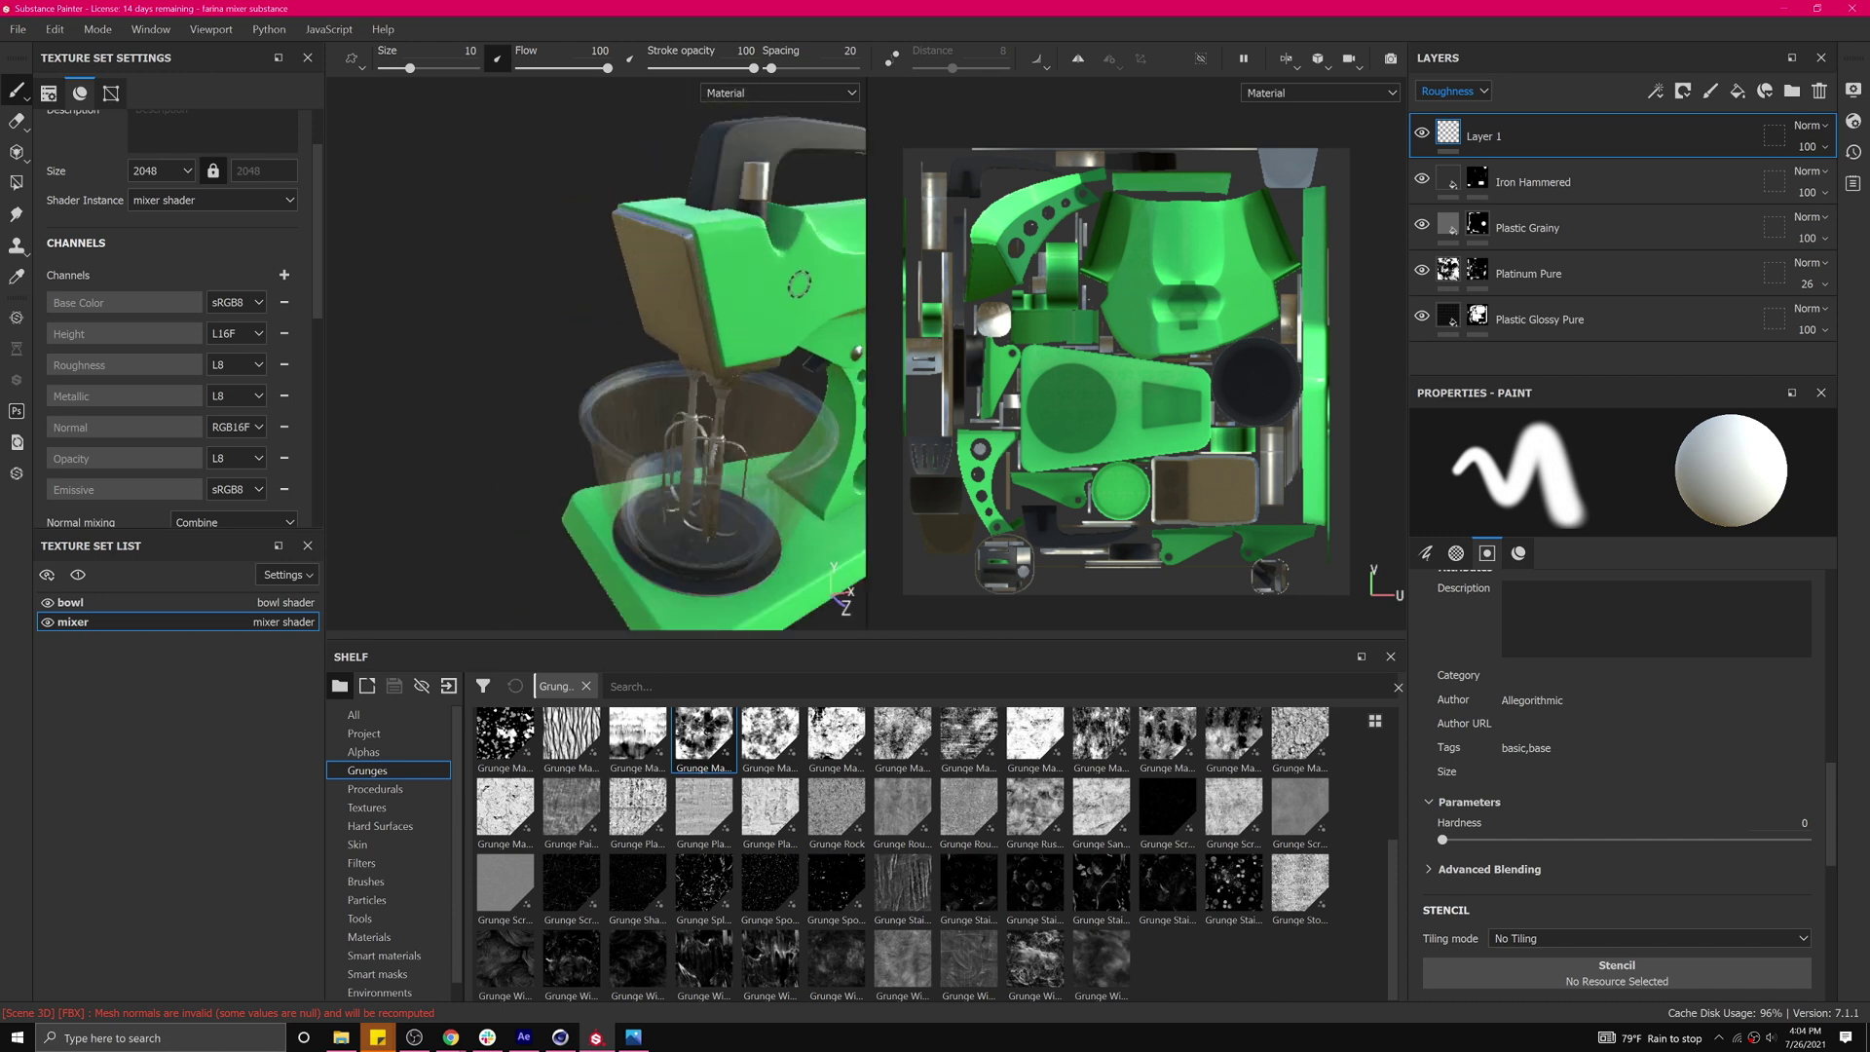
left_click_drag(452, 374, 697, 347, "alt")
scroll(611, 308, "up", 6)
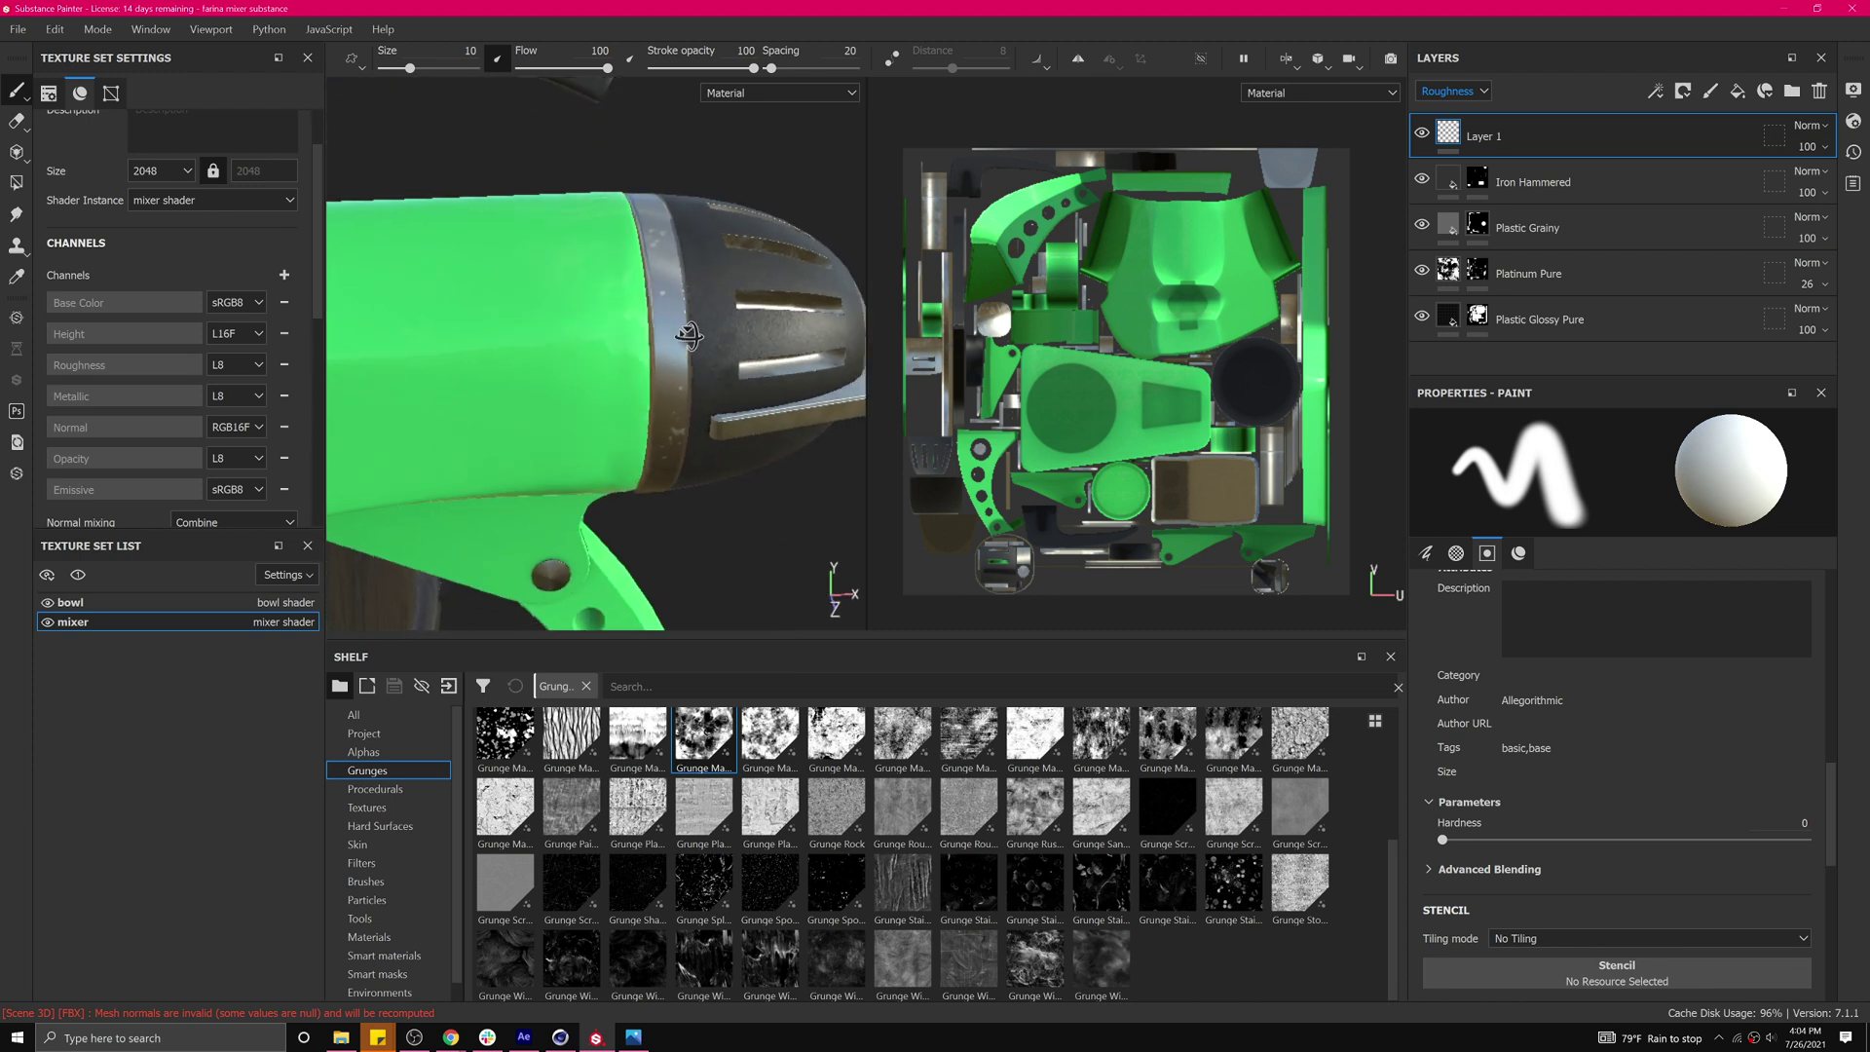
left_click(1447, 276)
scroll(1496, 531, "up", 3)
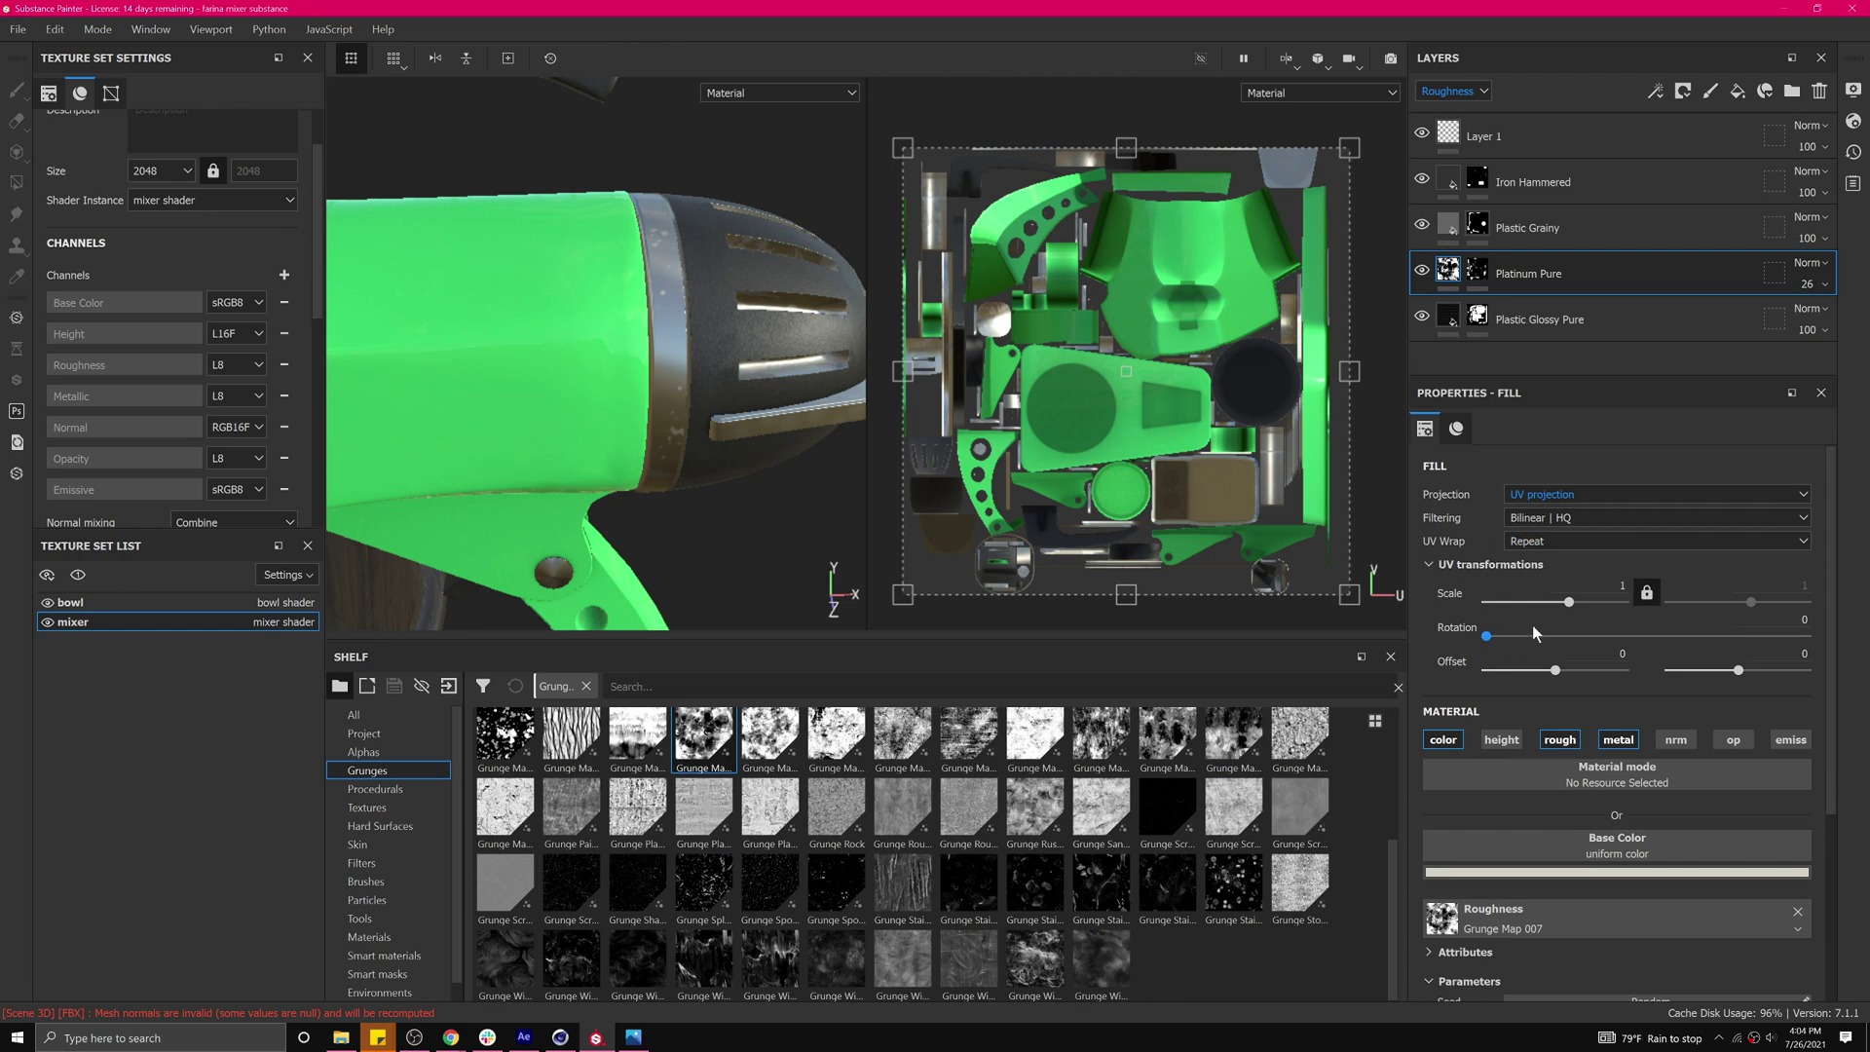
left_click_drag(1575, 606, 1594, 608)
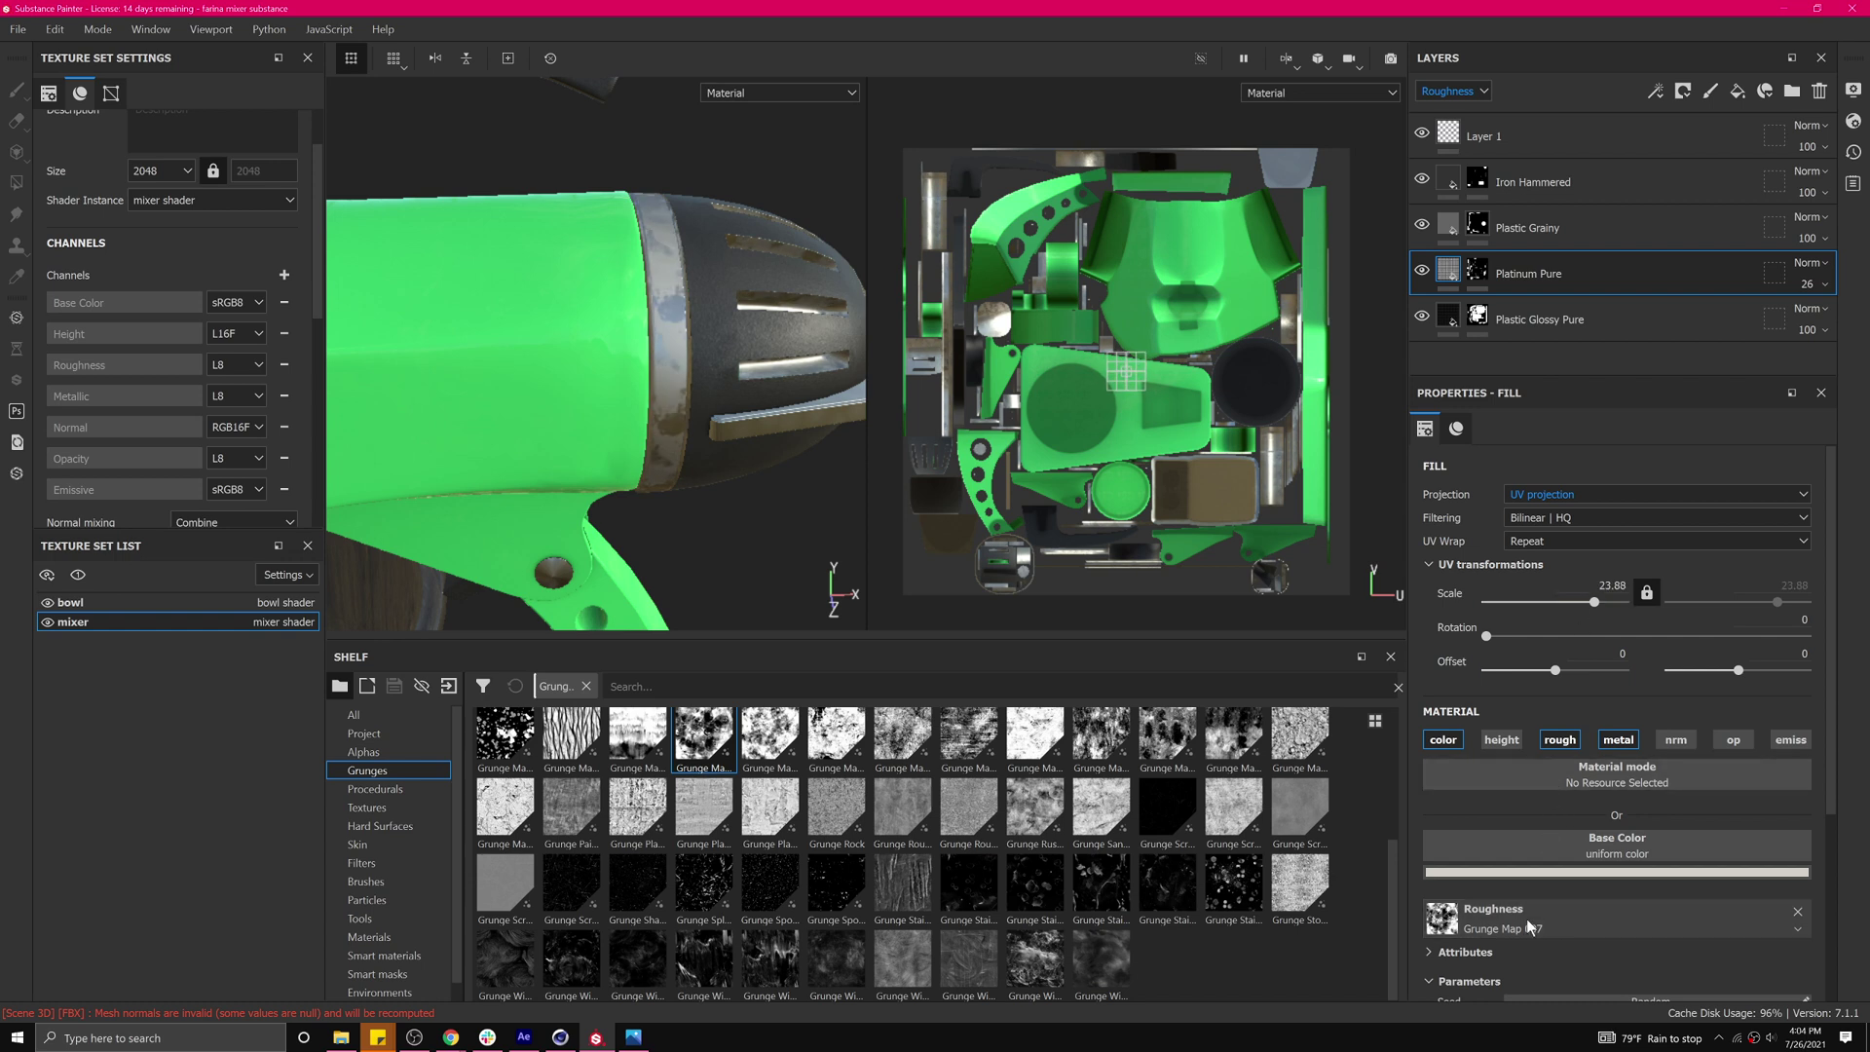
Set Grunge Map 007's contrast to 0 and its balance to 0.3 on the Platinum Pure roughness.
scroll(1519, 891, "down", 2)
mouse_move(1615, 909)
left_mouse_down()
mouse_move(1551, 922)
mouse_move(1762, 915)
mouse_move(1603, 915)
left_mouse_up()
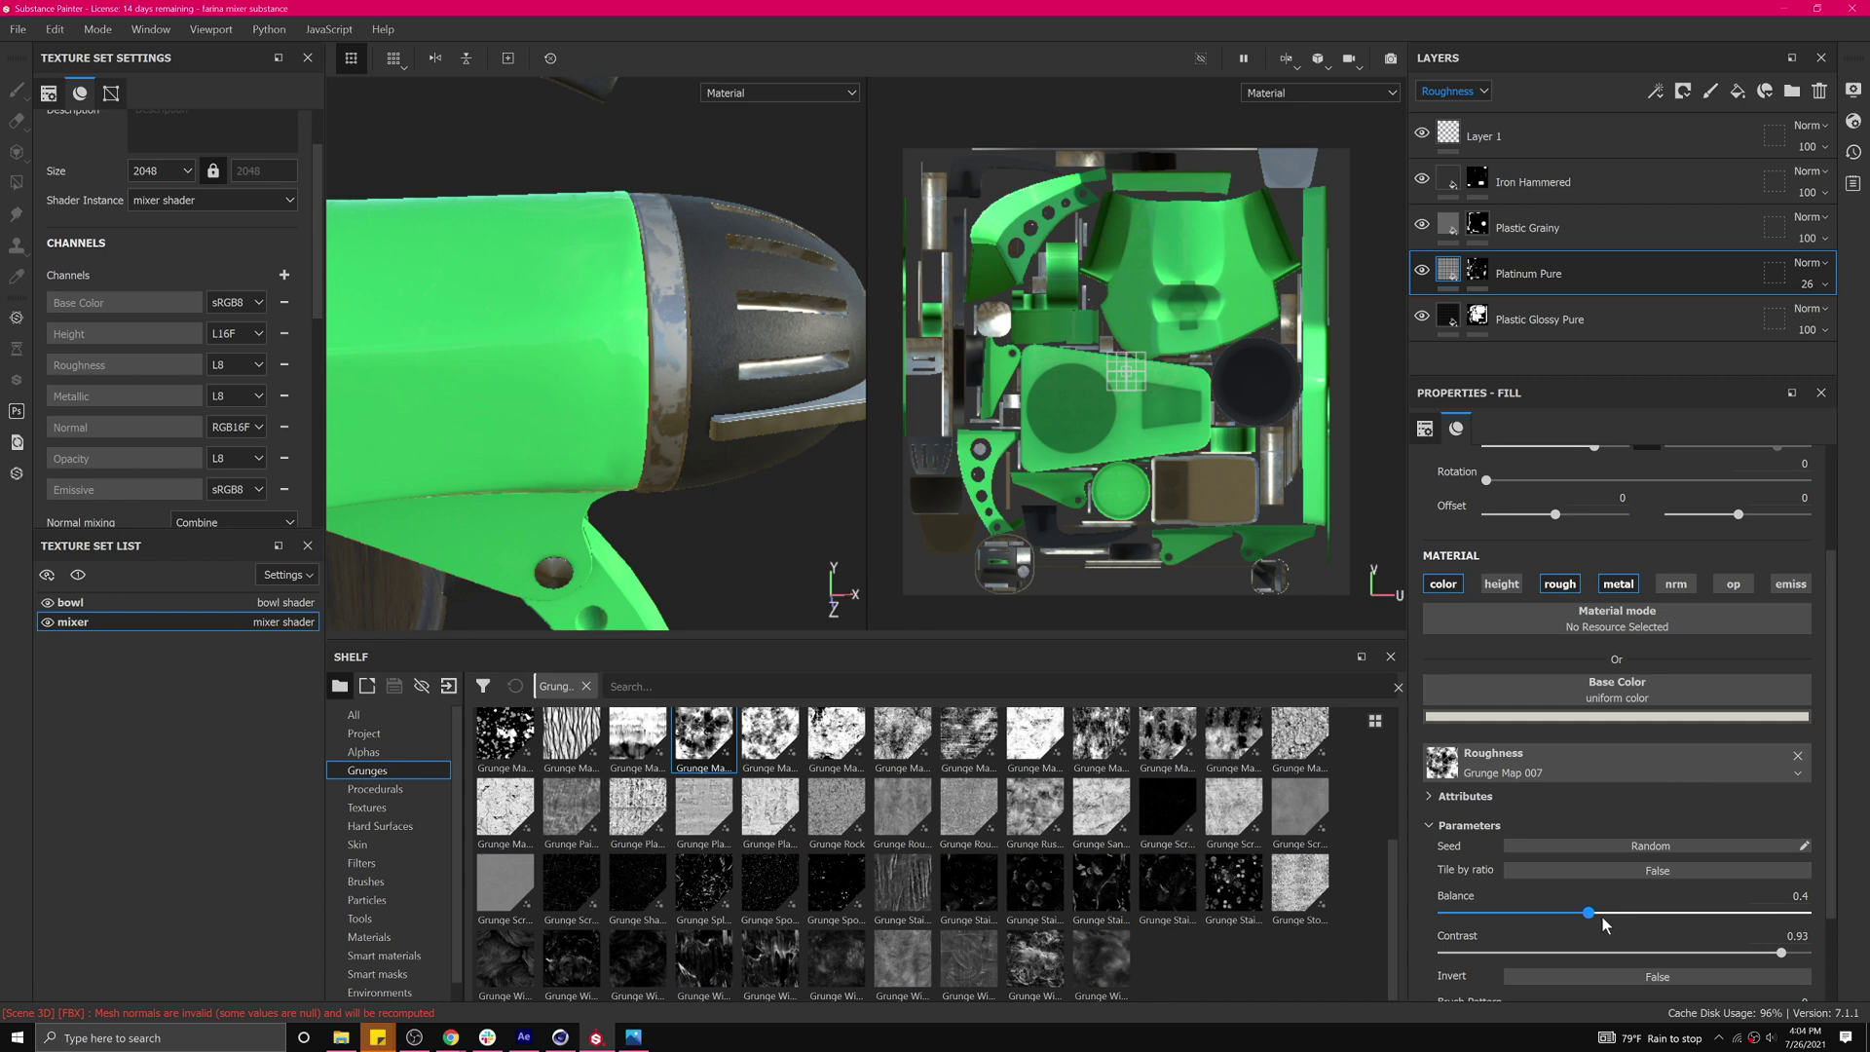
left_click_drag(1770, 951, 1459, 949)
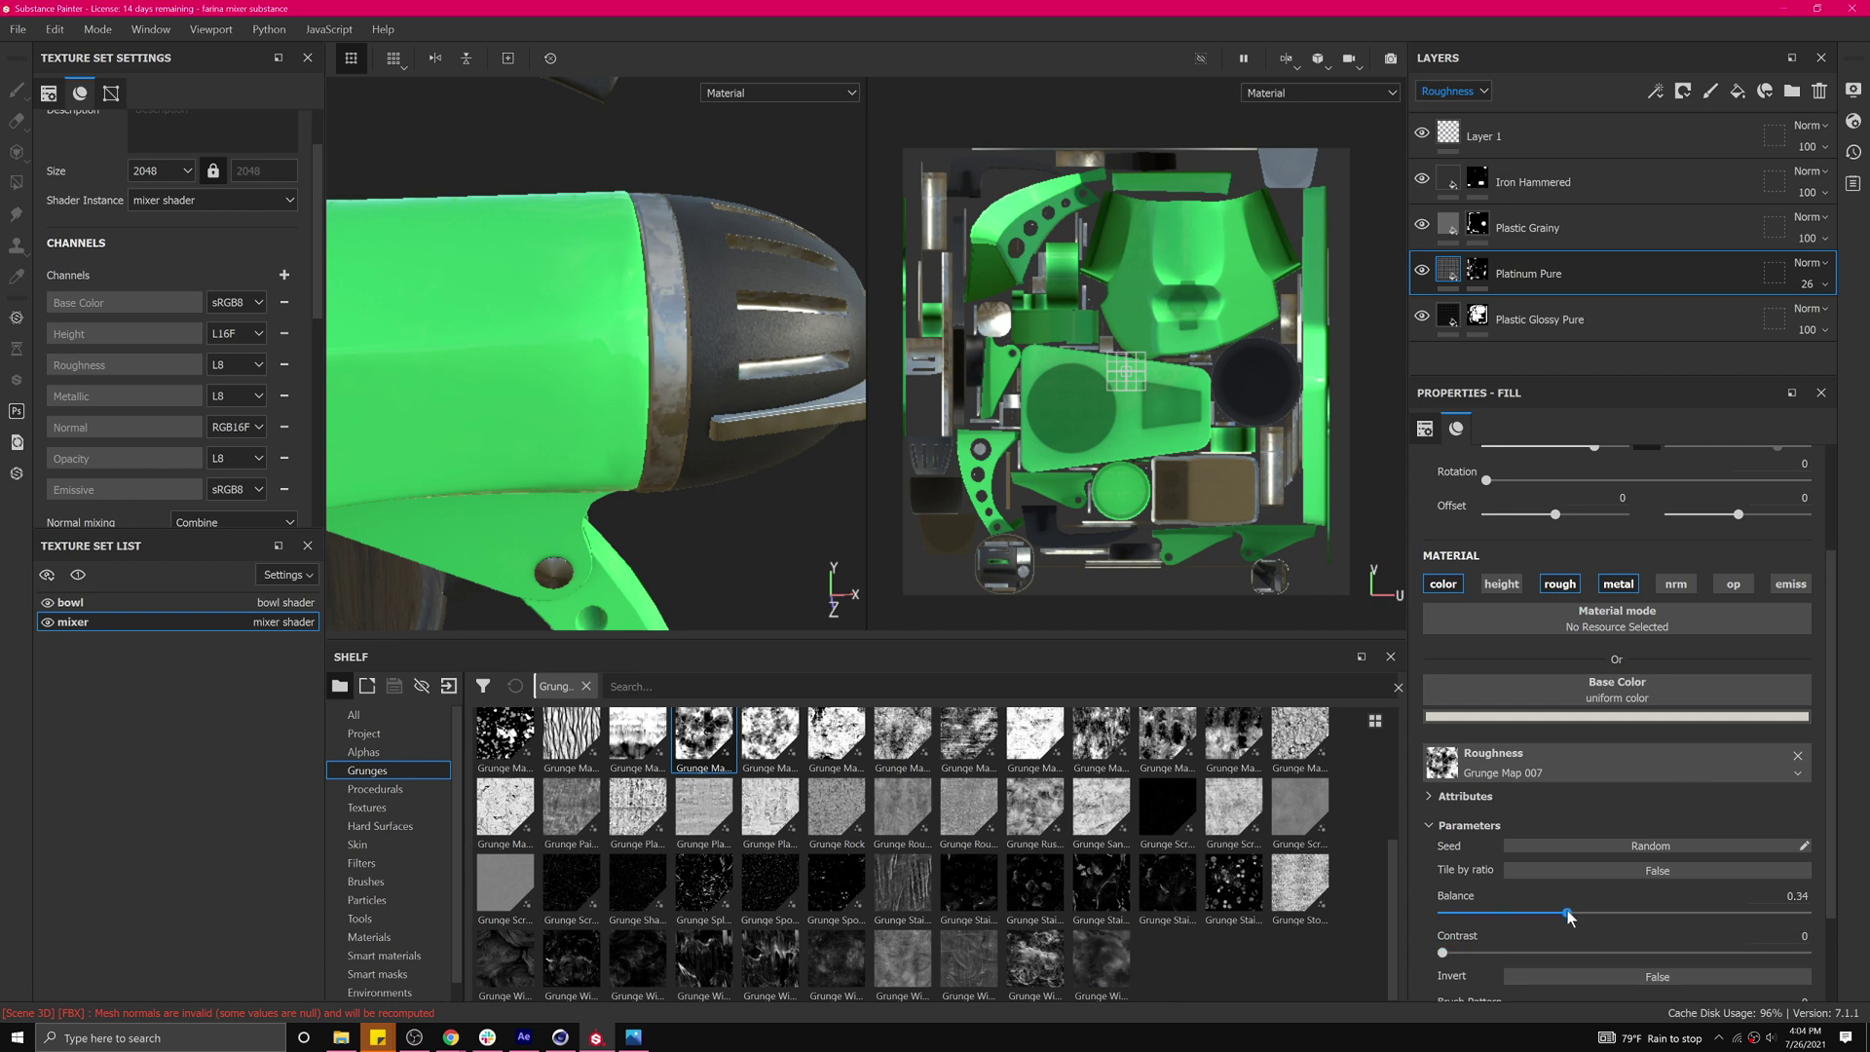
mouse_move(1568, 909)
left_mouse_down()
mouse_move(1703, 915)
mouse_move(1550, 929)
left_mouse_up()
Examine the finished metal and plastic surfaces from several sides, including the knob, the rear ring and the whole mixer.
scroll(681, 377, "up", 4)
scroll(664, 379, "down", 3)
scroll(664, 379, "down", 5)
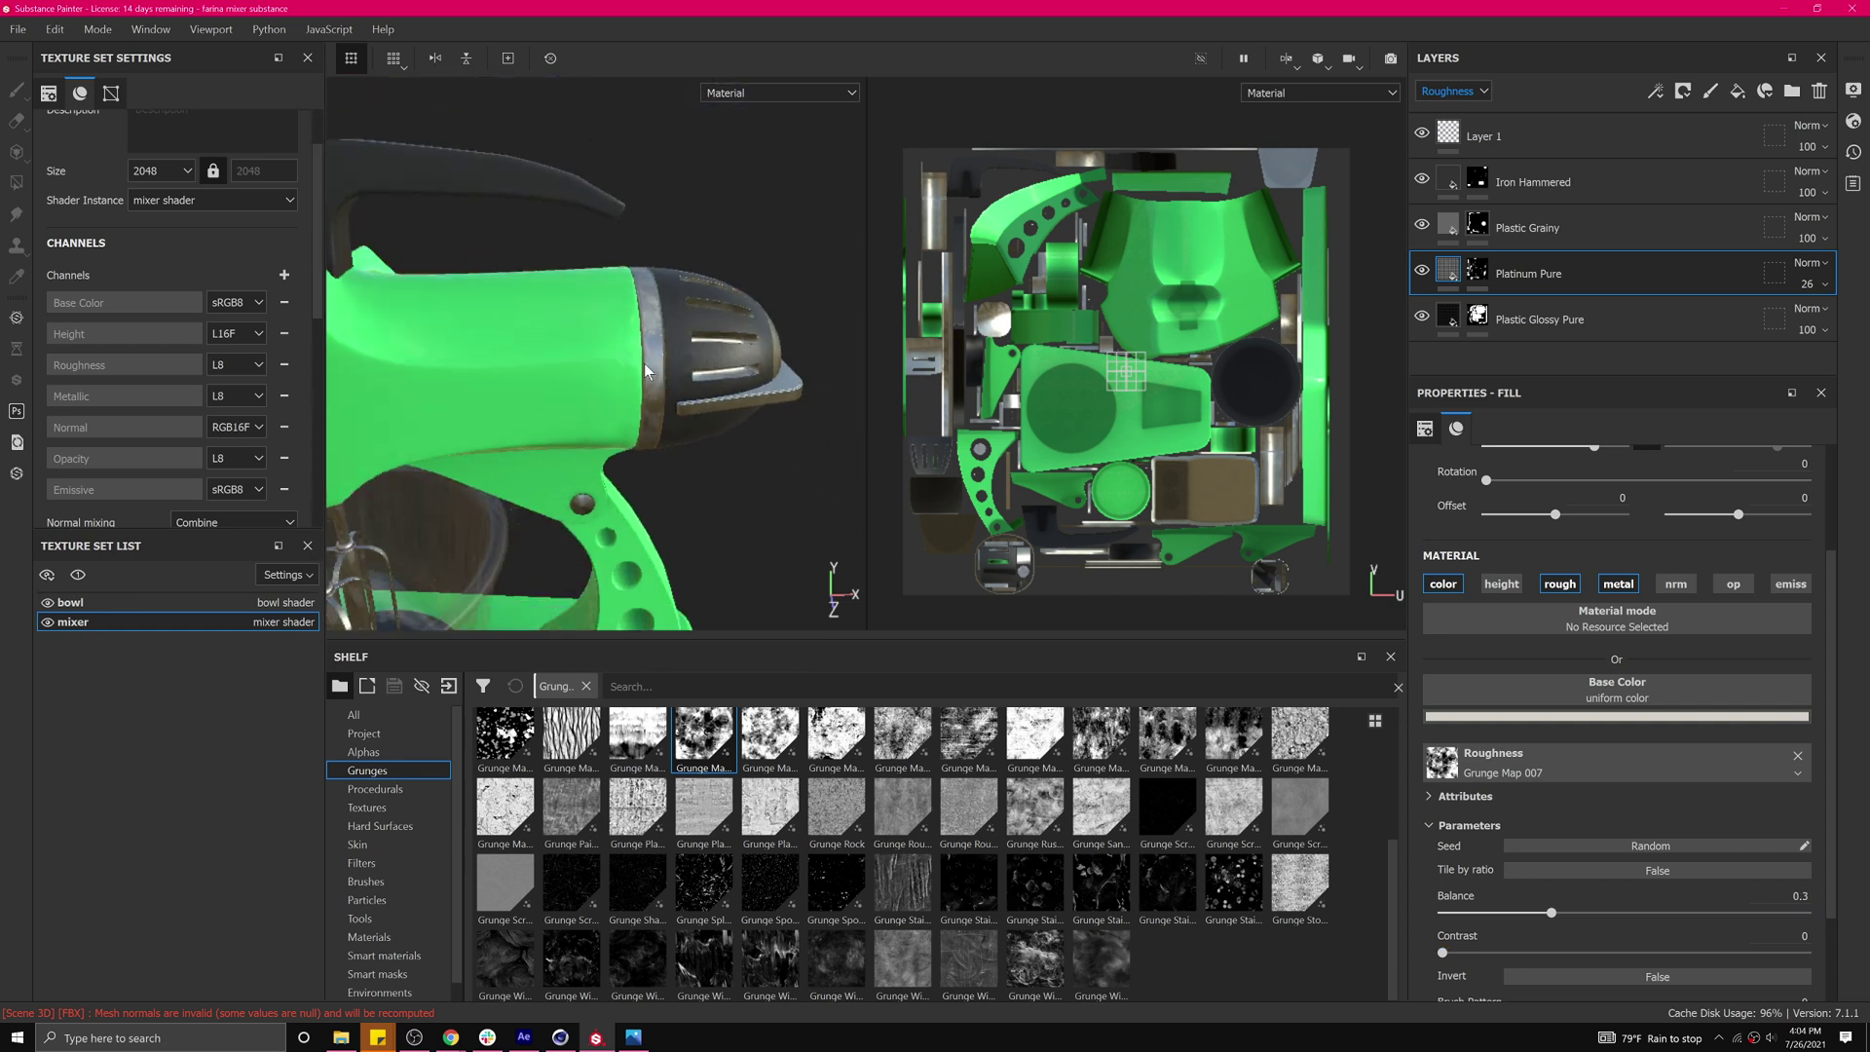
key("f")
scroll(470, 314, "up", 4)
scroll(477, 312, "up", 4)
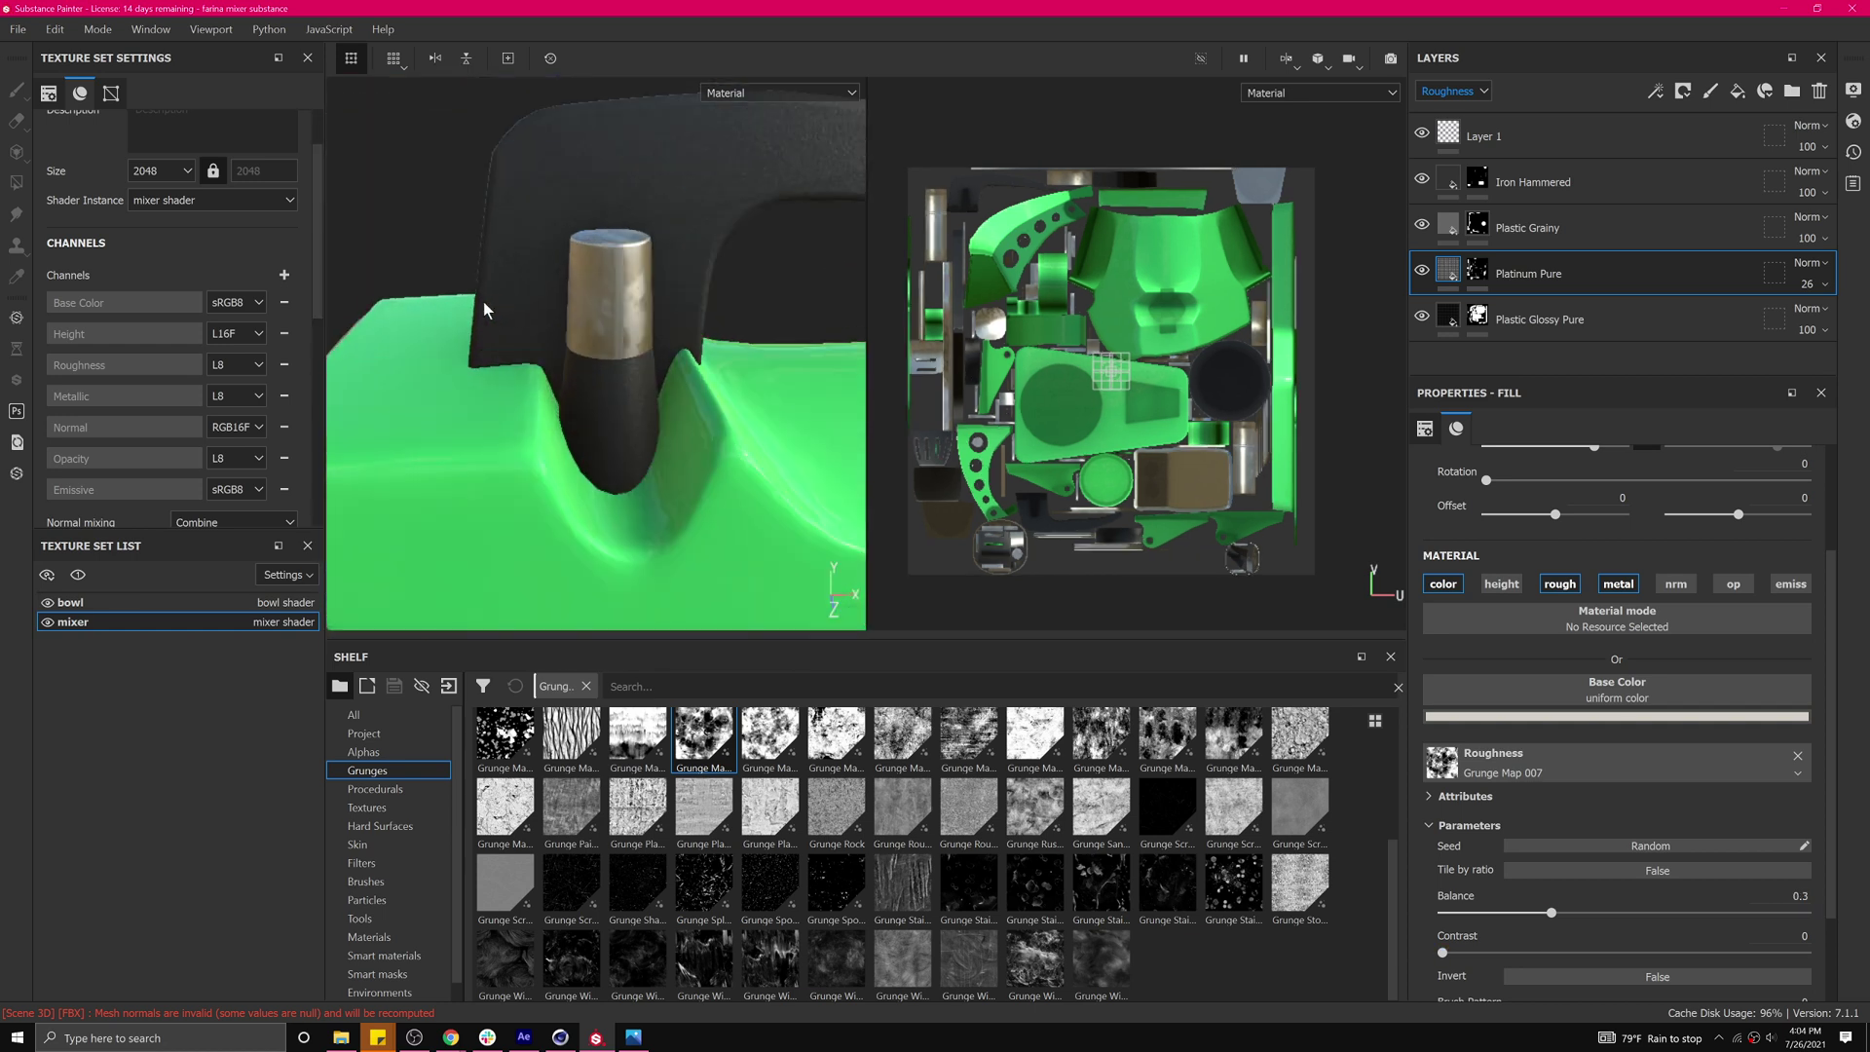
left_click_drag(517, 305, 583, 308, "alt")
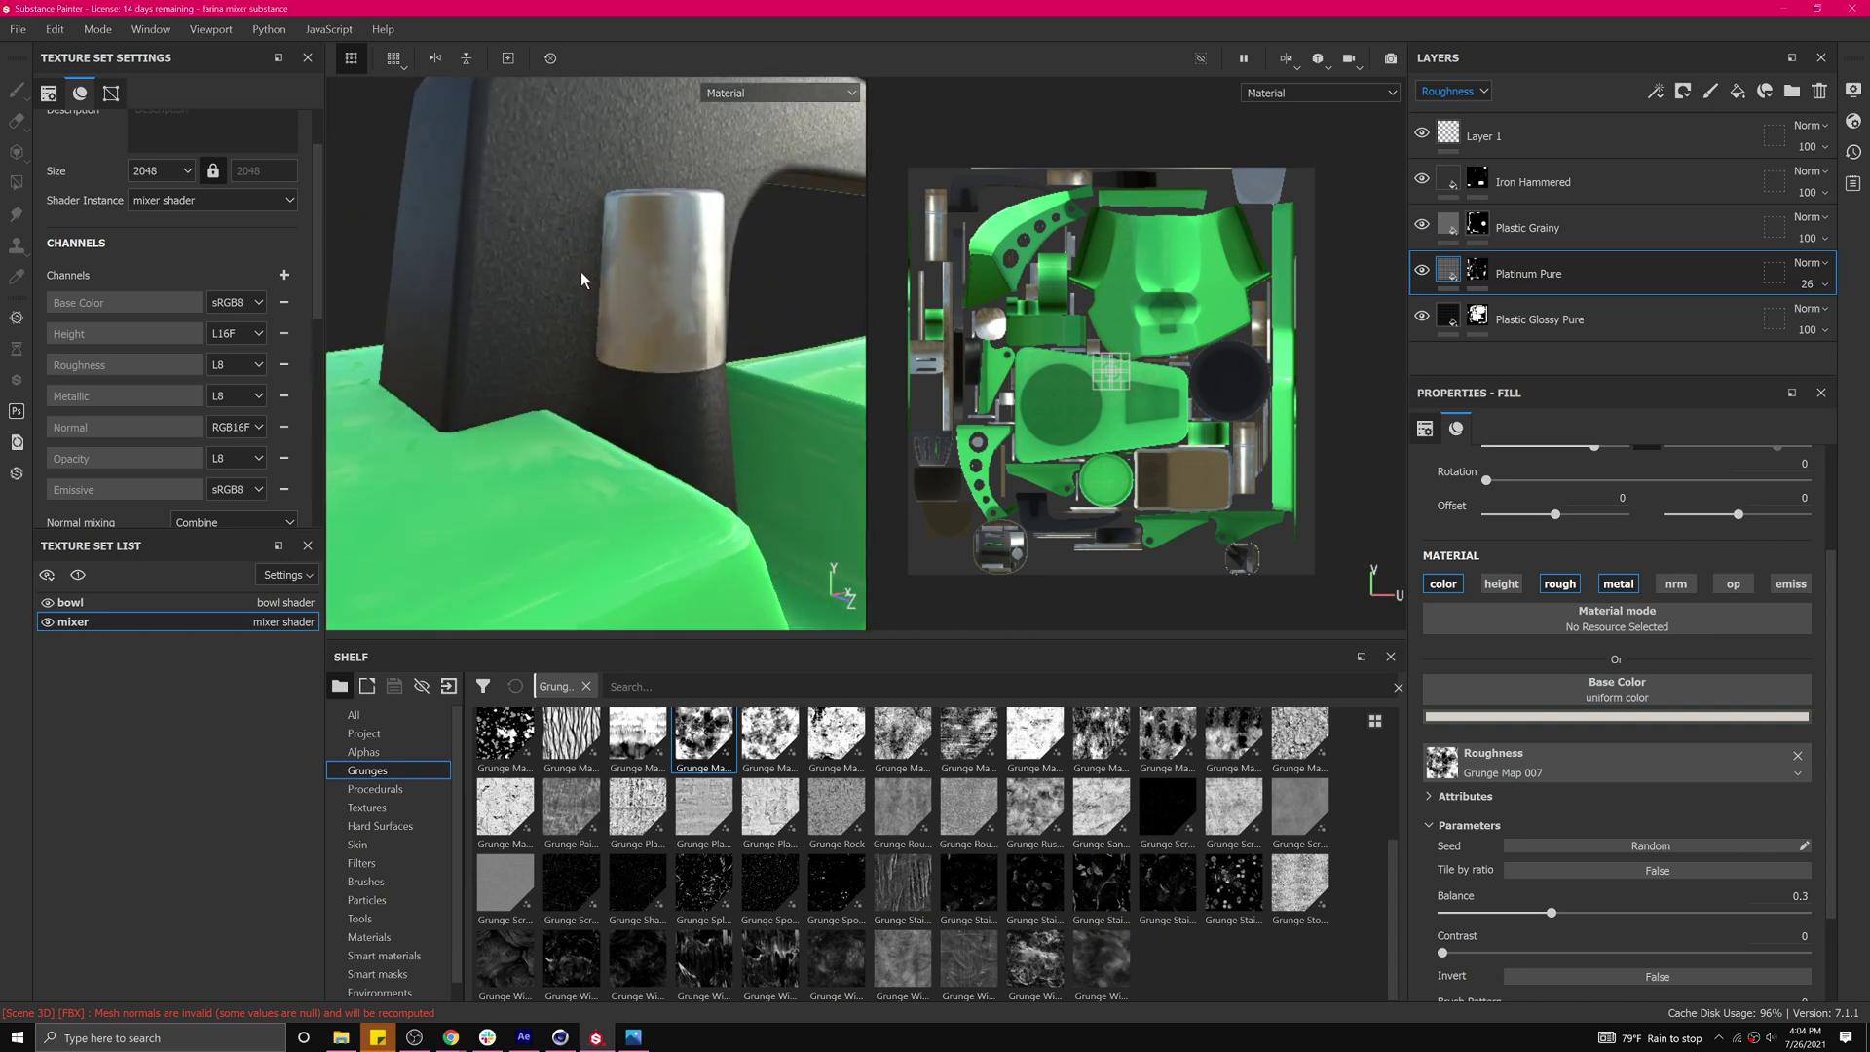
scroll(584, 283, "down", 6)
left_click_drag(584, 283, 589, 249, "alt")
left_click_drag(651, 398, 605, 359, "alt")
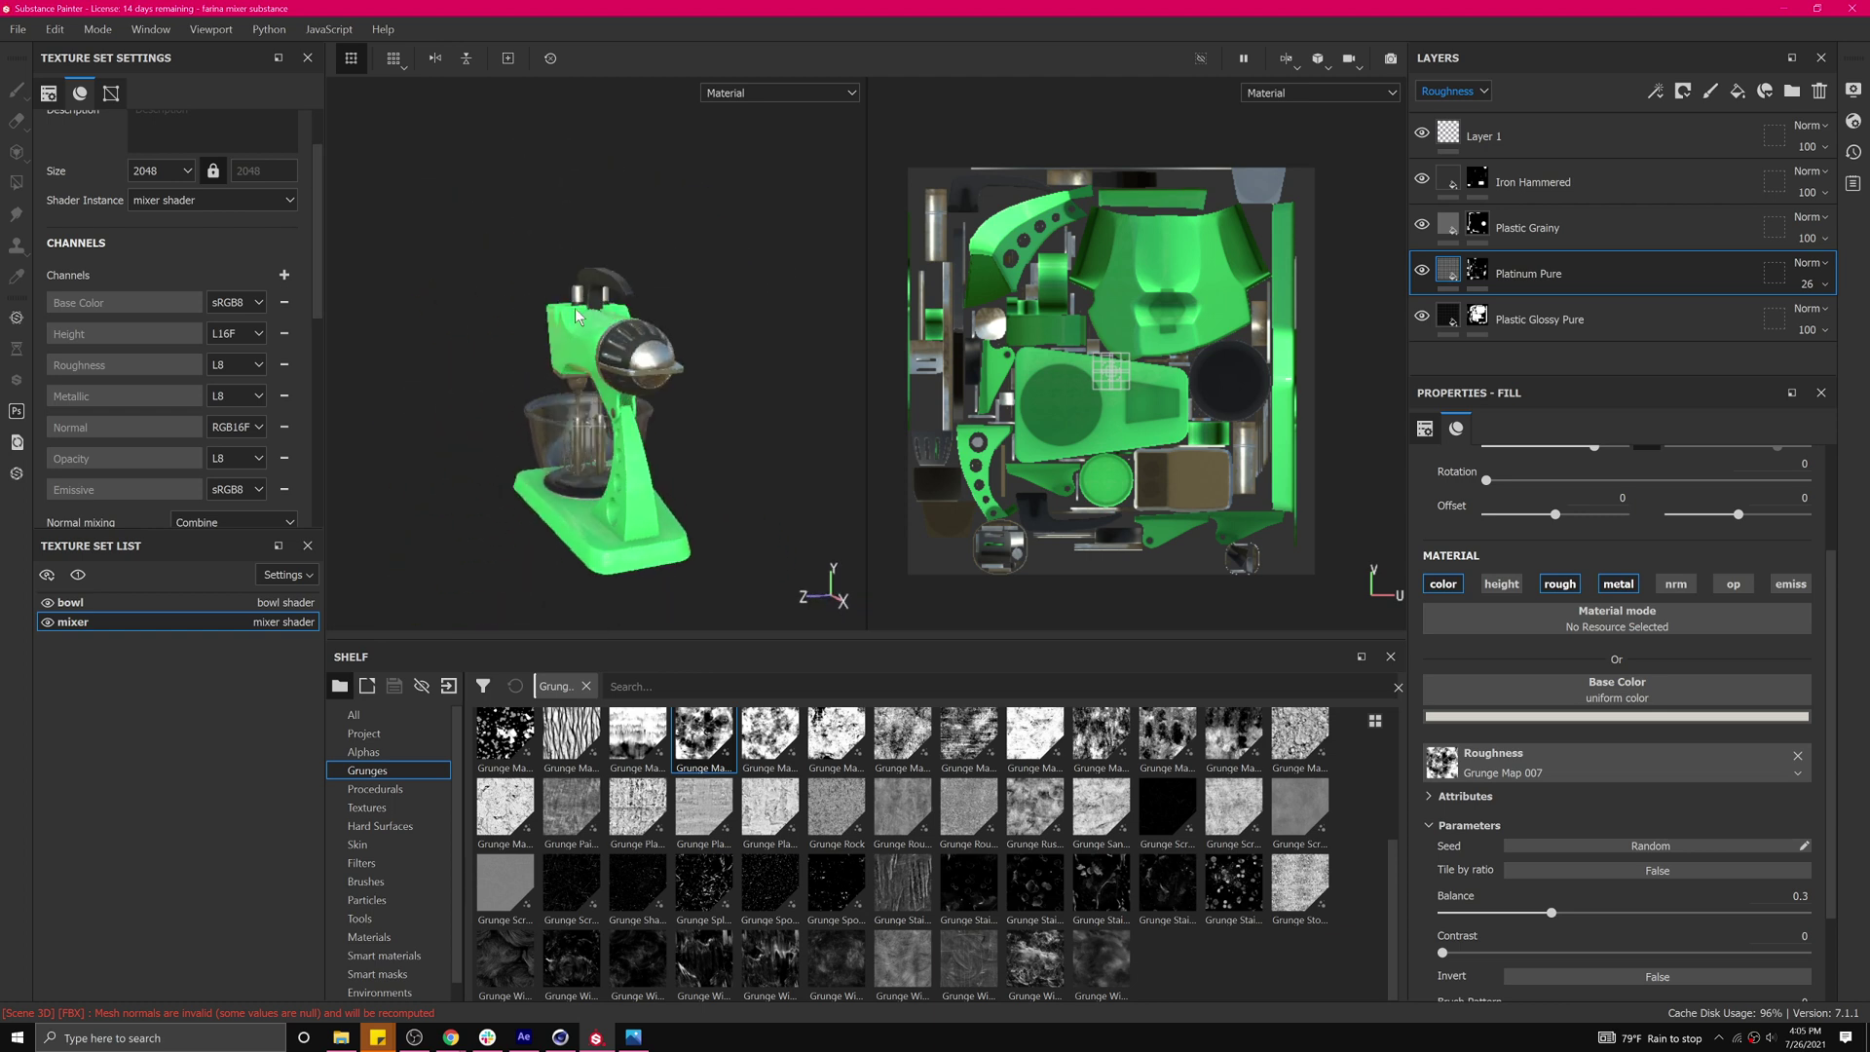
scroll(597, 327, "up", 10)
left_click_drag(602, 335, 799, 355, "alt")
middle_click_drag(463, 453, 699, 463, "alt")
left_click_drag(475, 348, 555, 345, "alt")
left_click_drag(381, 466, 538, 497, "alt")
left_click_drag(745, 230, 338, 347, "alt")
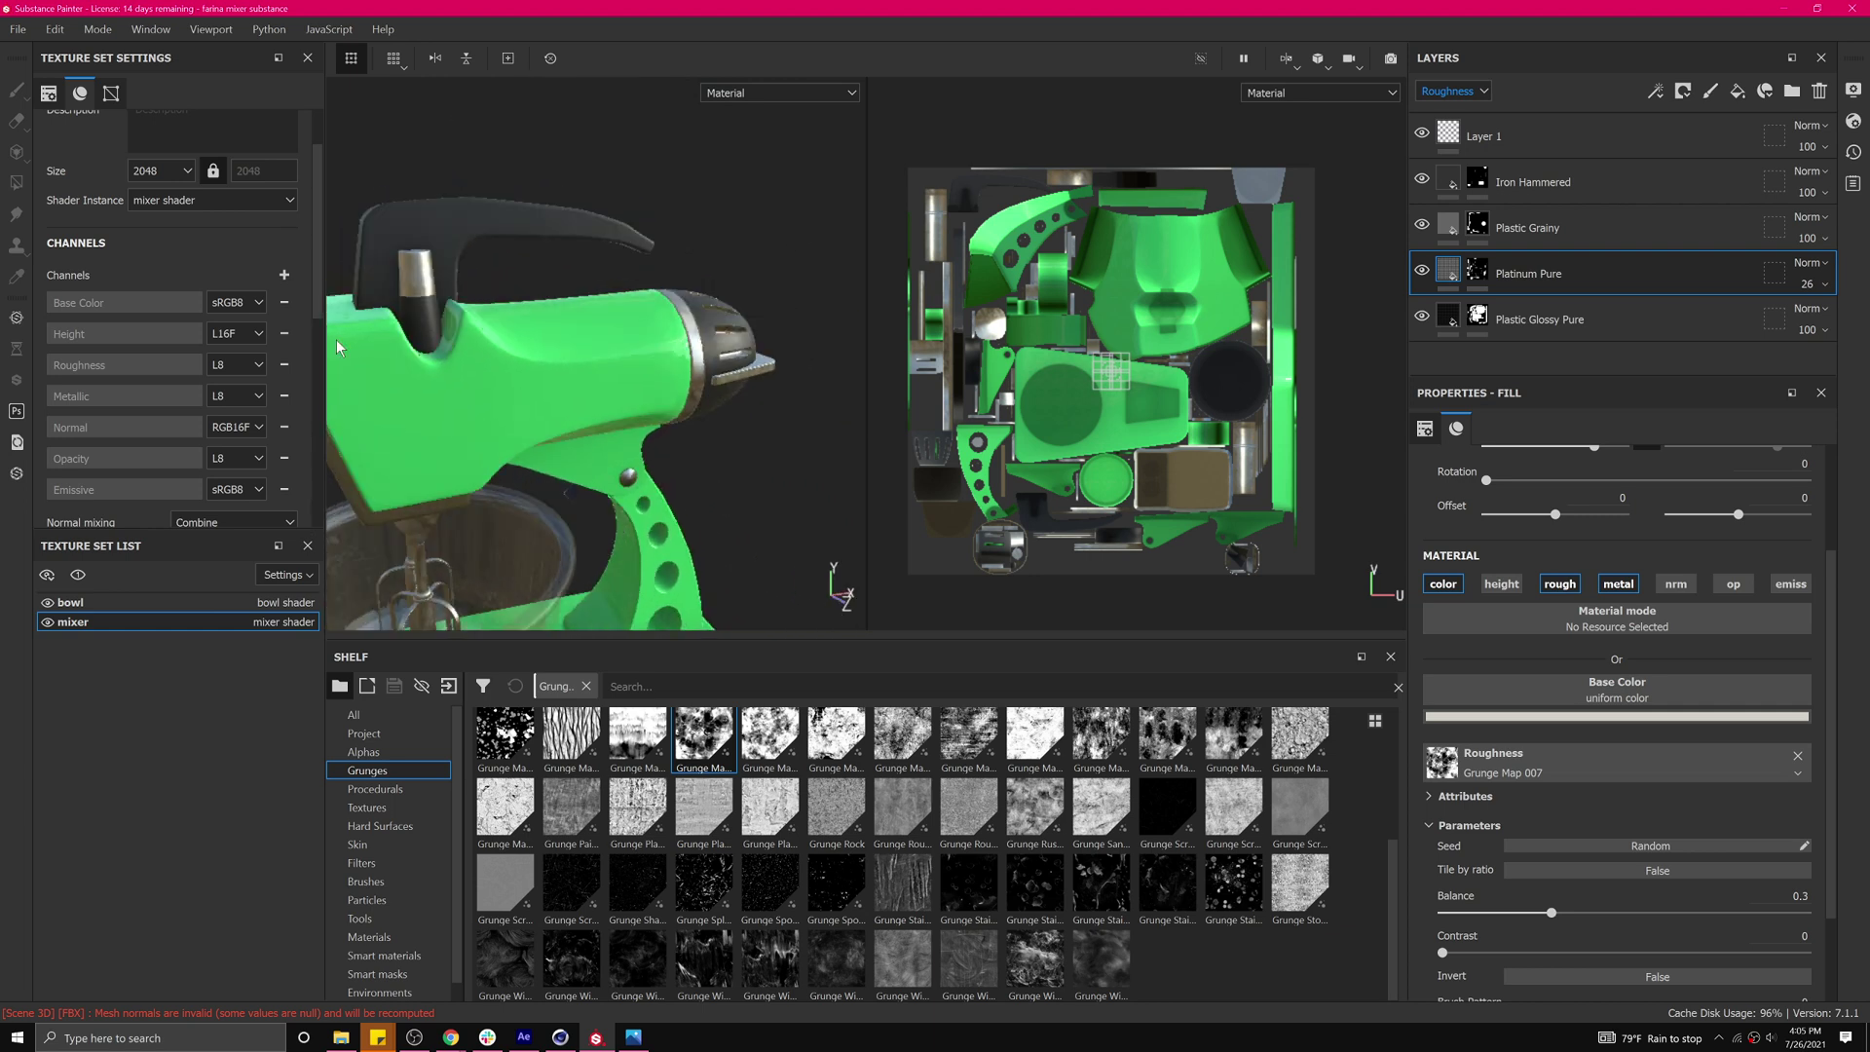